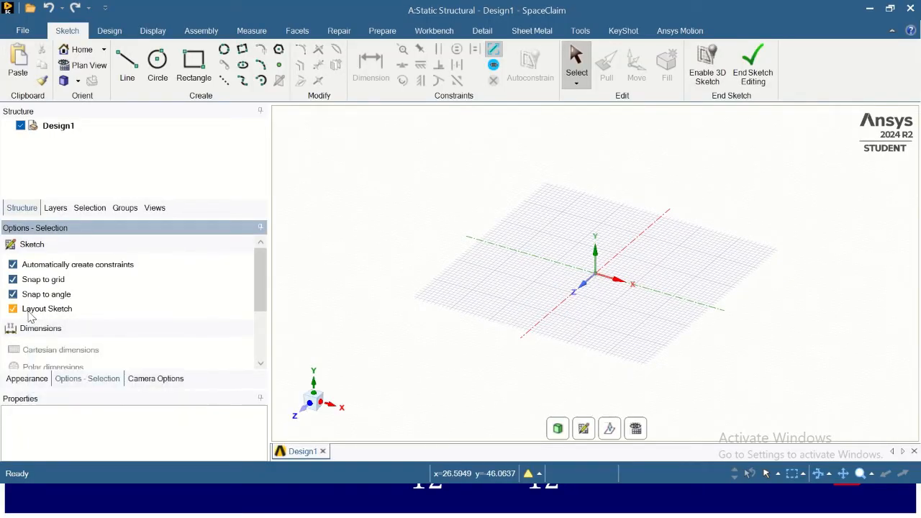
click(19, 32)
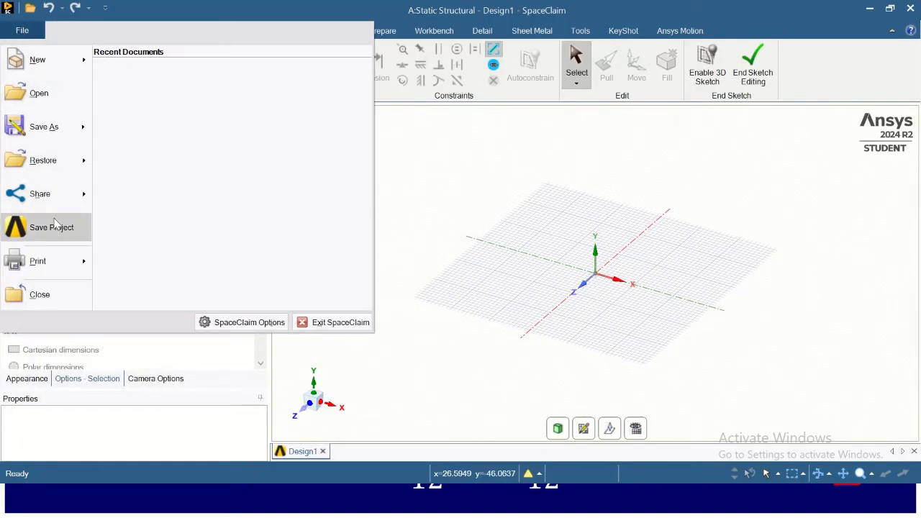
click(431, 281)
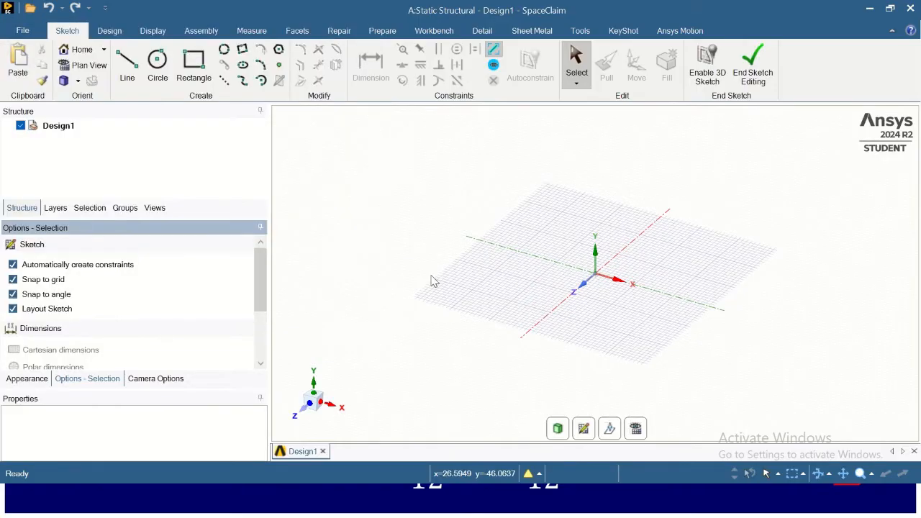
click(22, 32)
click(238, 261)
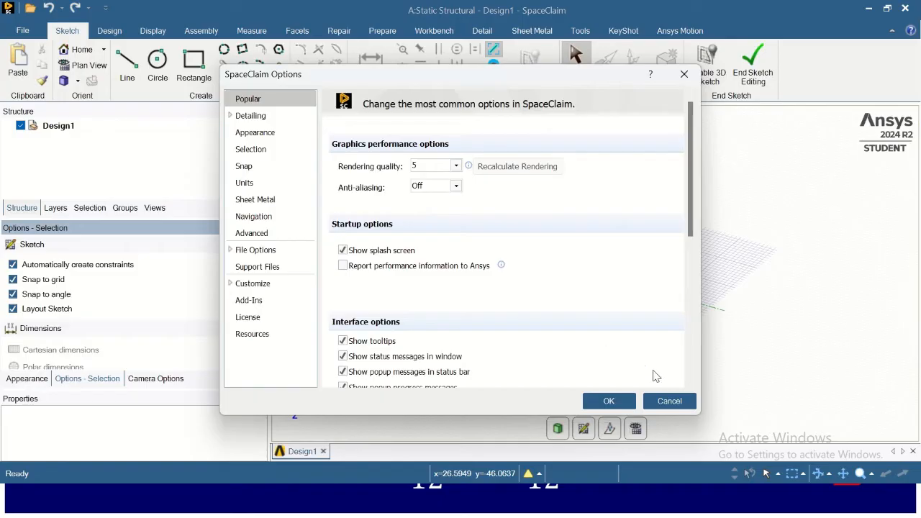
click(662, 400)
- Set the document's length units to meters in the SpaceClaim options
click(22, 31)
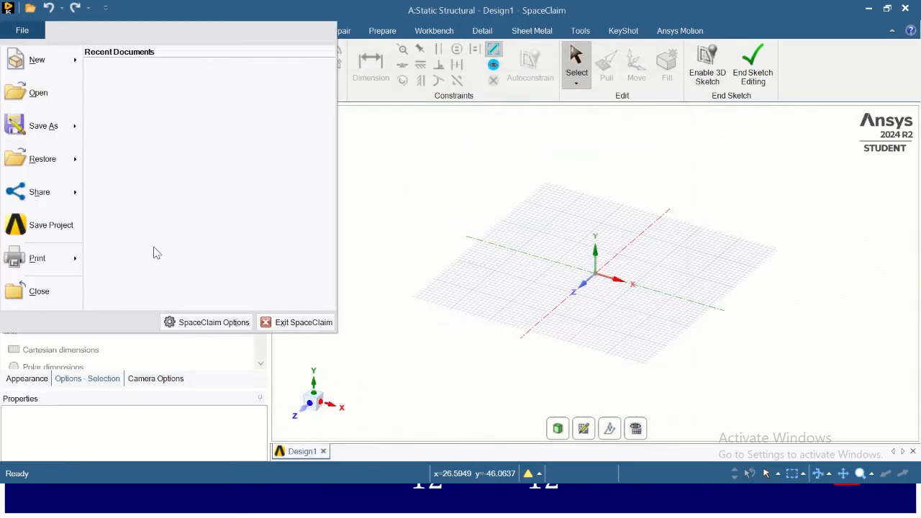
click(211, 324)
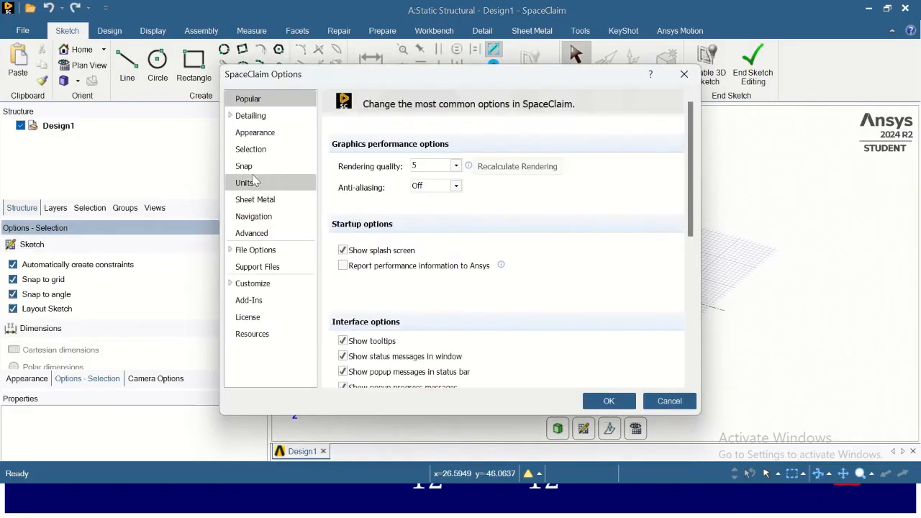
click(246, 185)
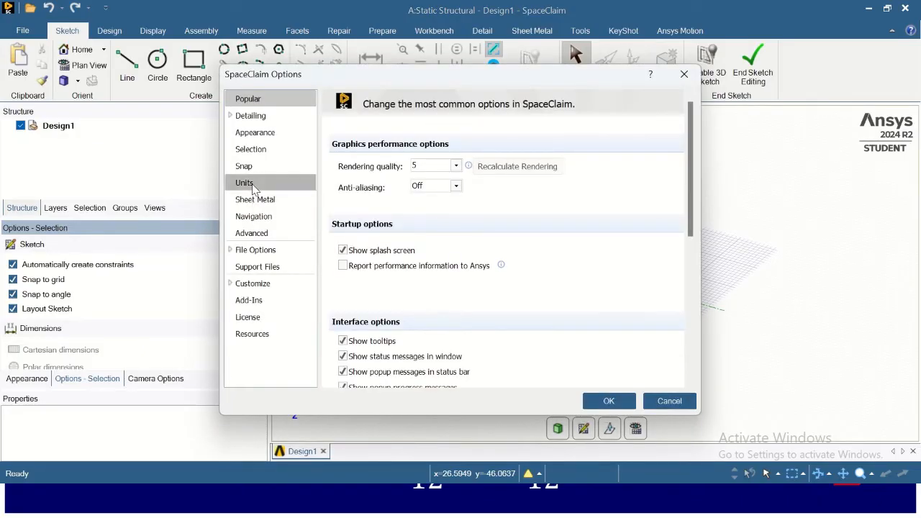
click(437, 249)
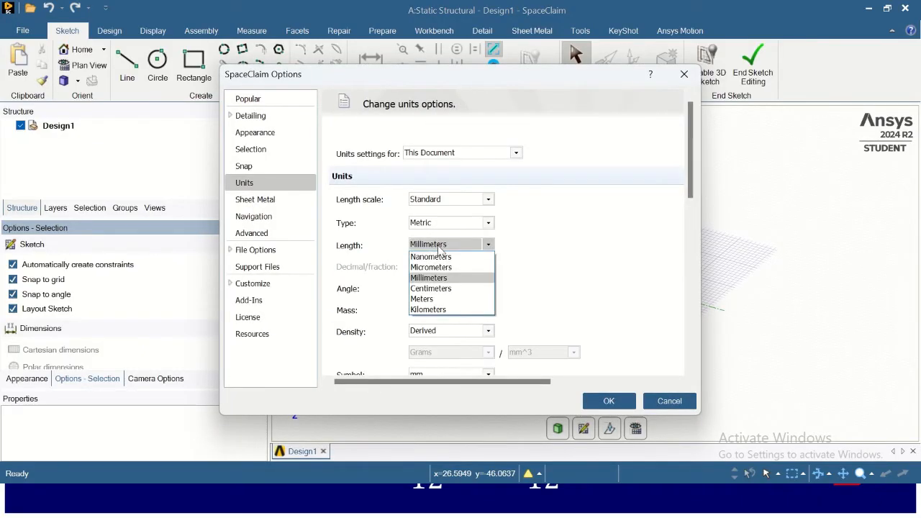
click(443, 297)
click(623, 407)
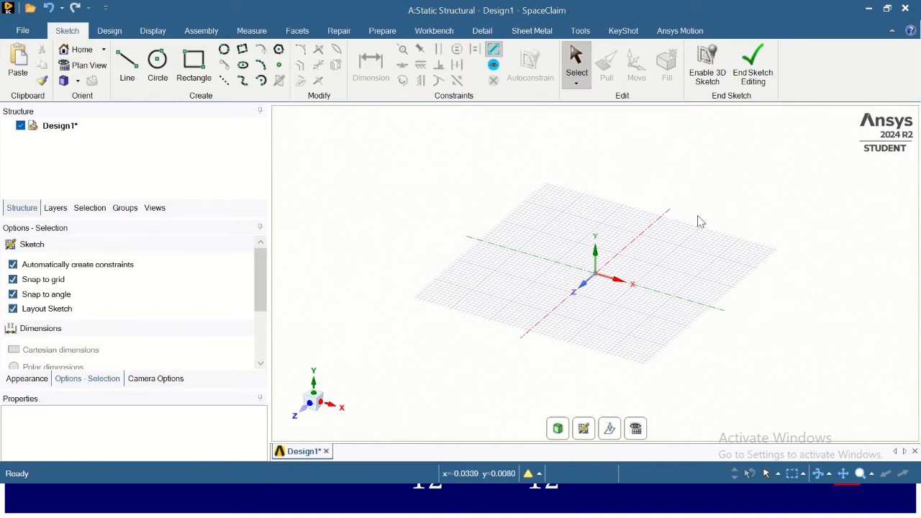
- Orient the sketch plane to the vertical XY plane and view it head-on
click(584, 429)
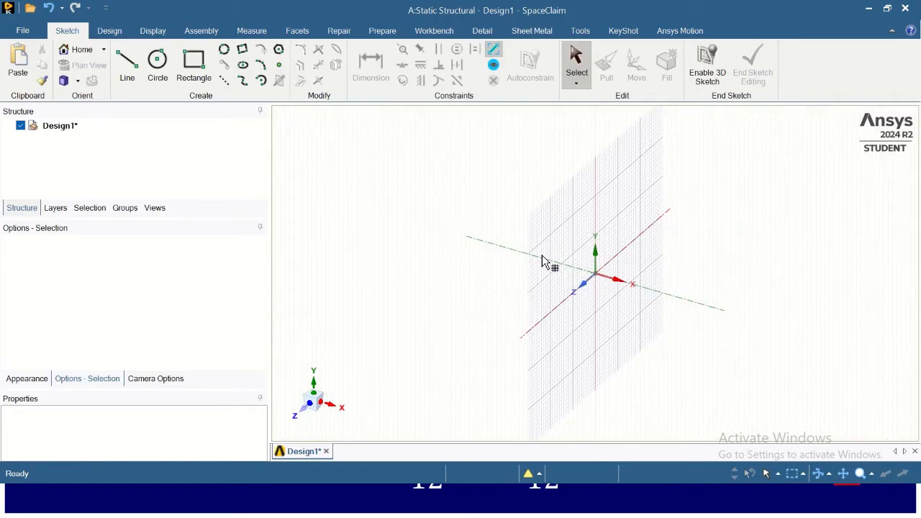
click(651, 210)
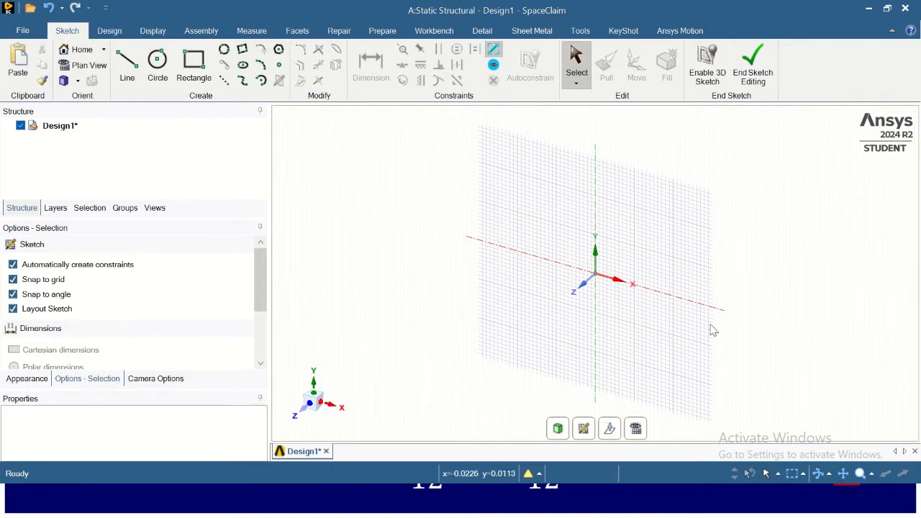
click(636, 429)
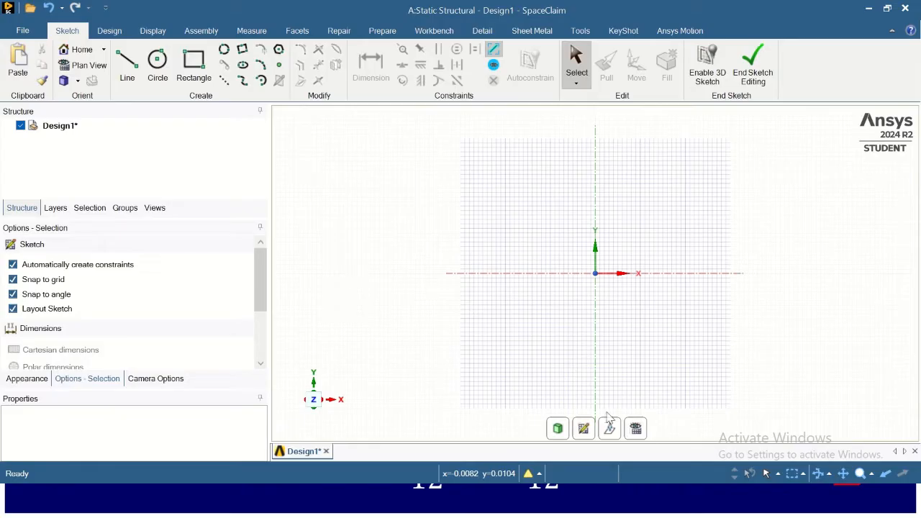
- Draw an 8 m horizontal line from the origin along the X axis and finish the sketch
click(843, 473)
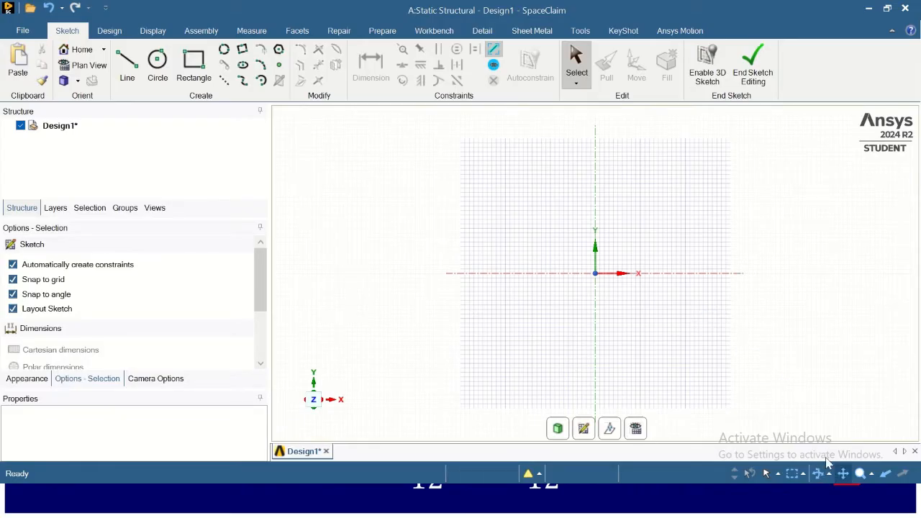
mouse_move(612, 322)
mouse_down()
mouse_move(470, 288)
mouse_move(467, 311)
mouse_up()
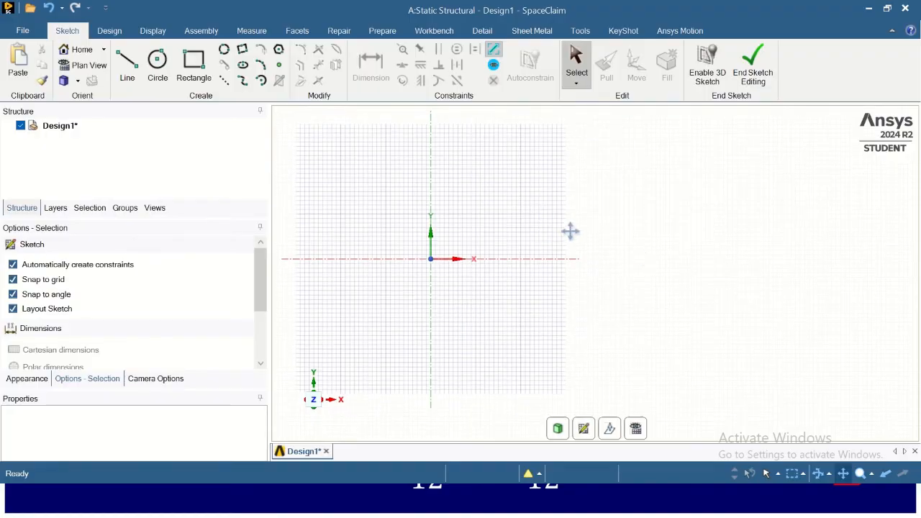
click(126, 65)
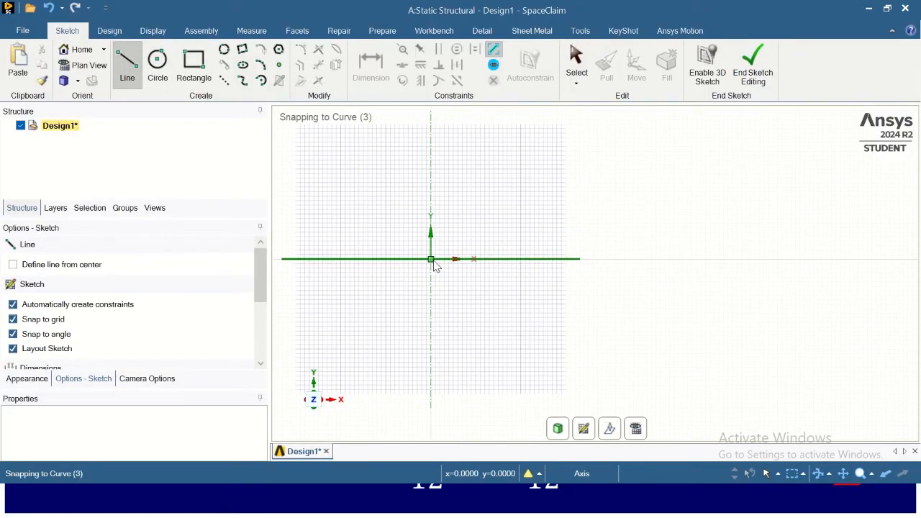
click(433, 263)
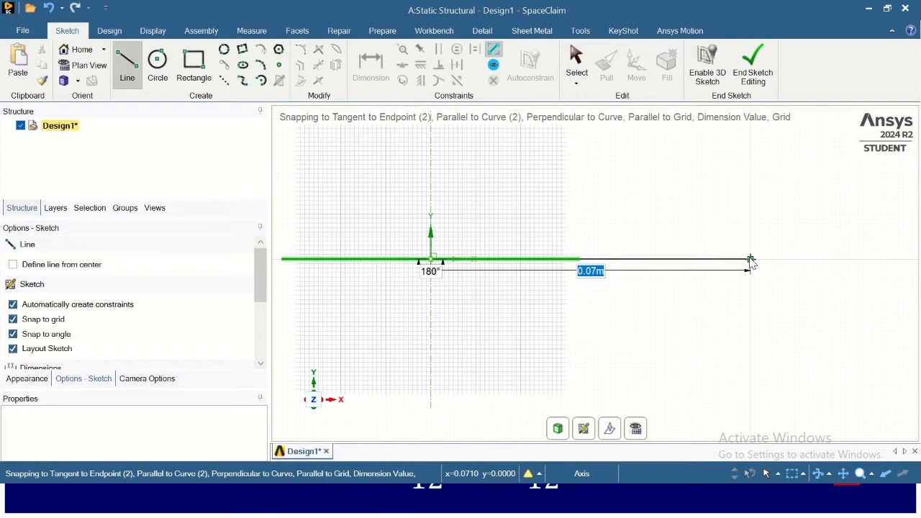
text(8)
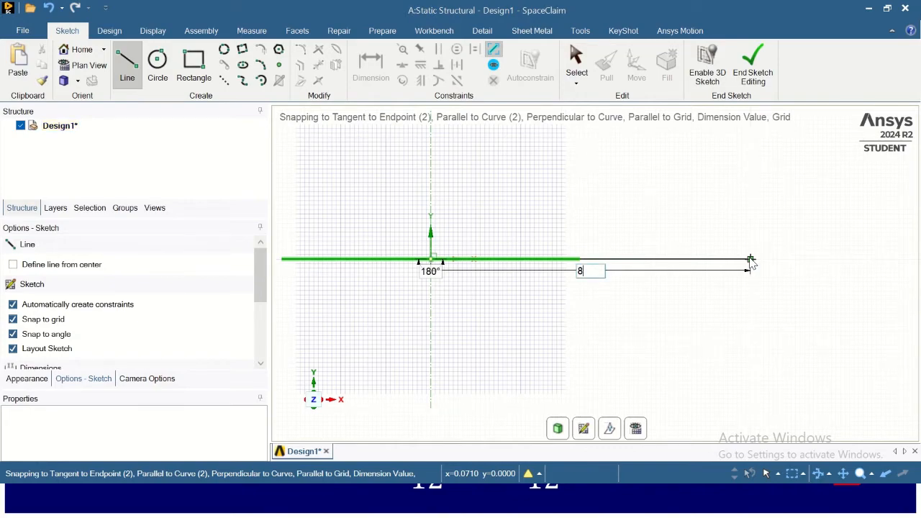
key(Return)
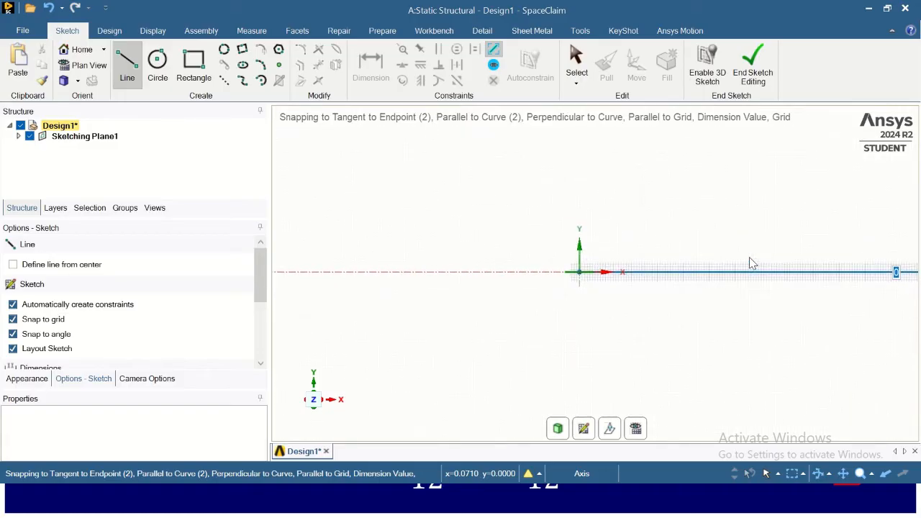
click(837, 274)
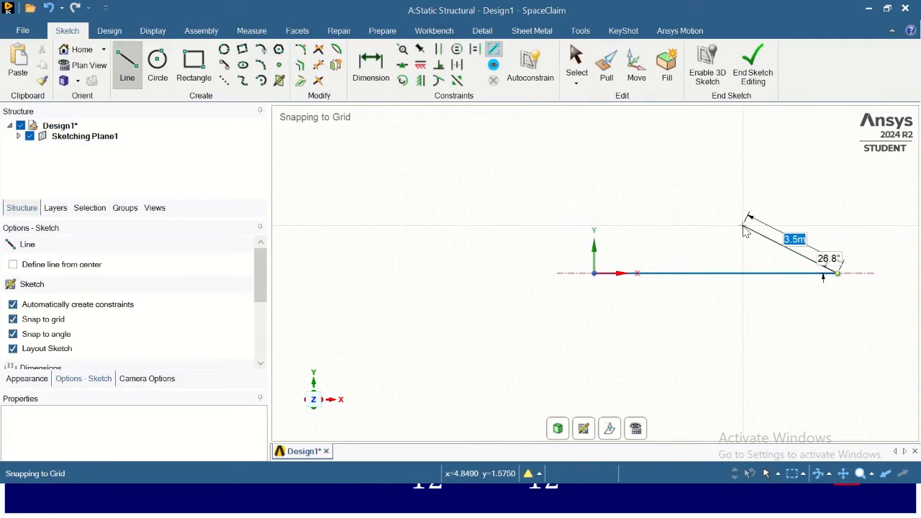
key(Escape)
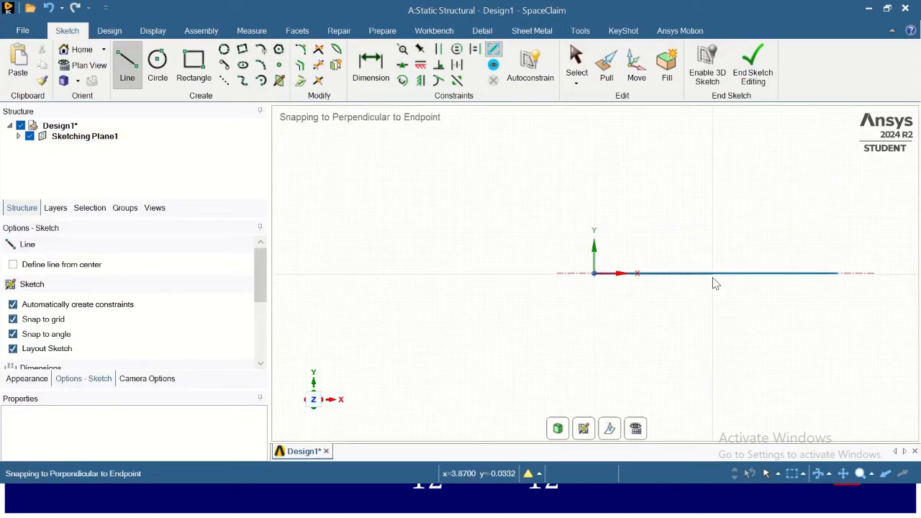
click(753, 78)
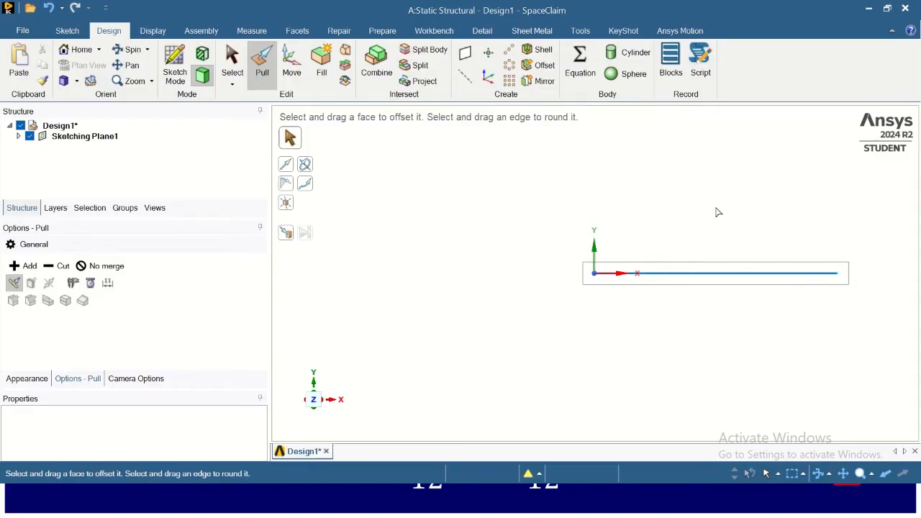
click(383, 31)
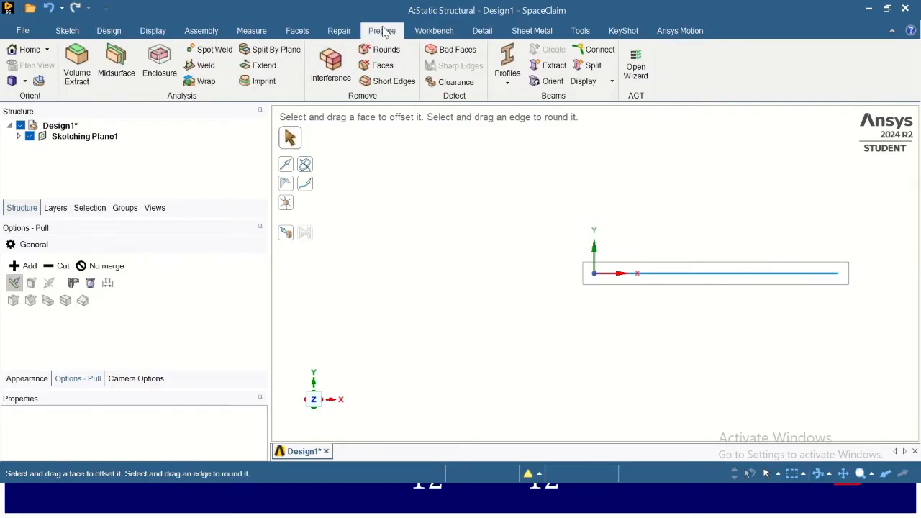
click(507, 86)
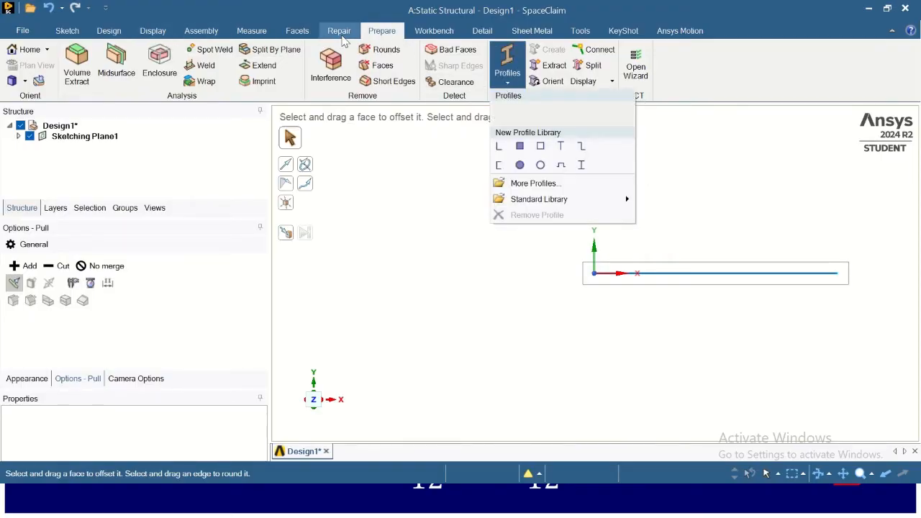
click(68, 31)
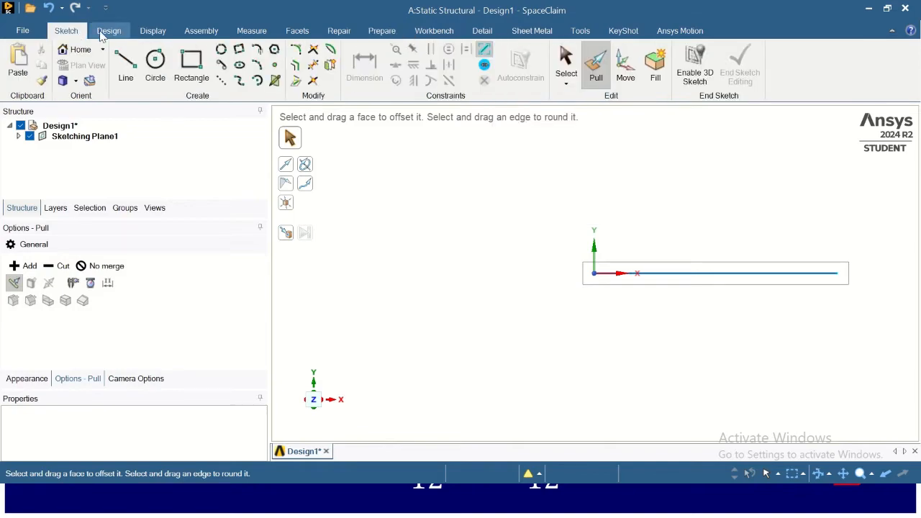
- Insert a rectangular beam profile from the new profile library
click(390, 33)
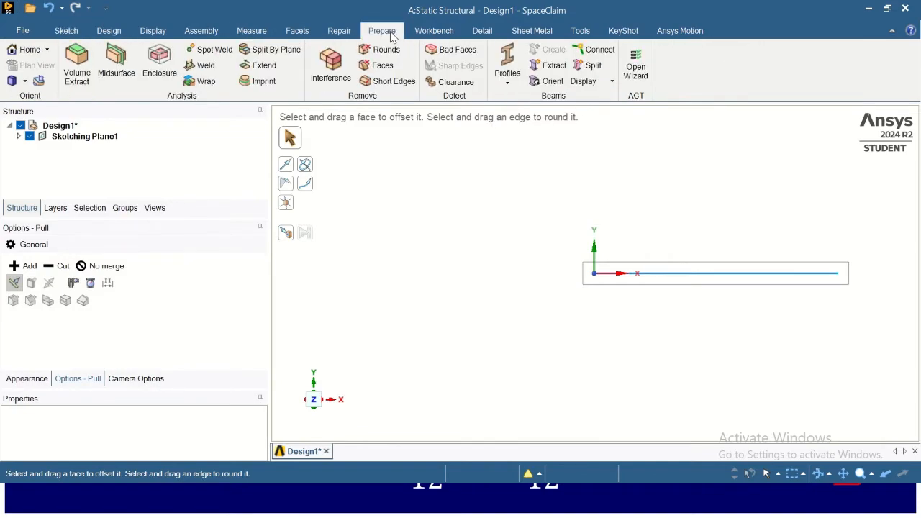
click(508, 87)
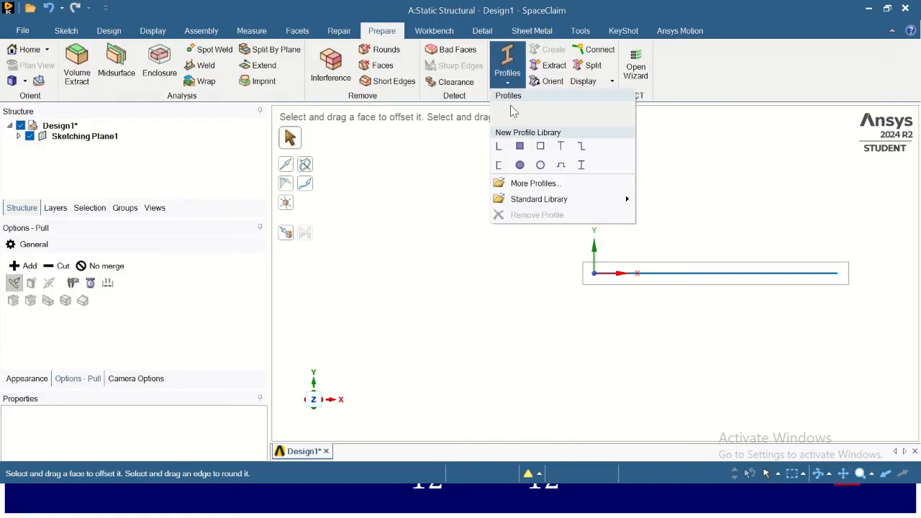
click(520, 146)
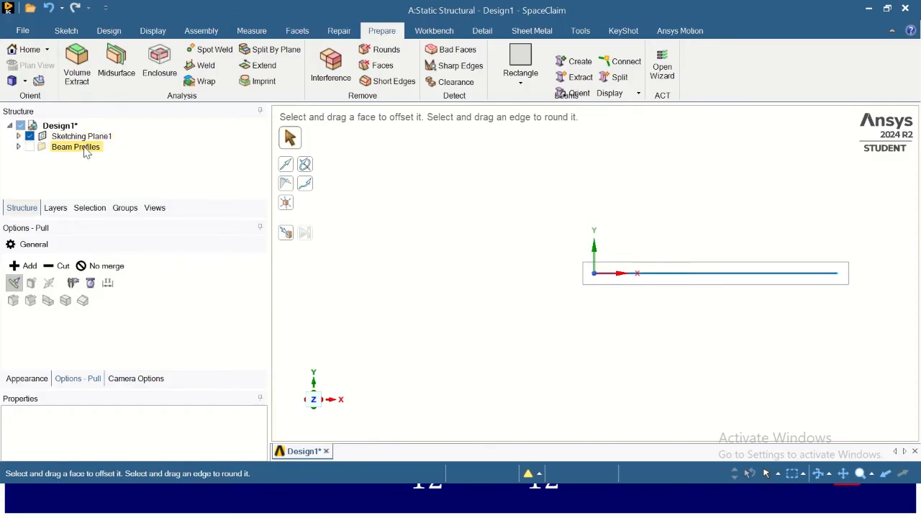
- Open the Rectangle beam profile for editing to reveal its driving dimensions
click(18, 148)
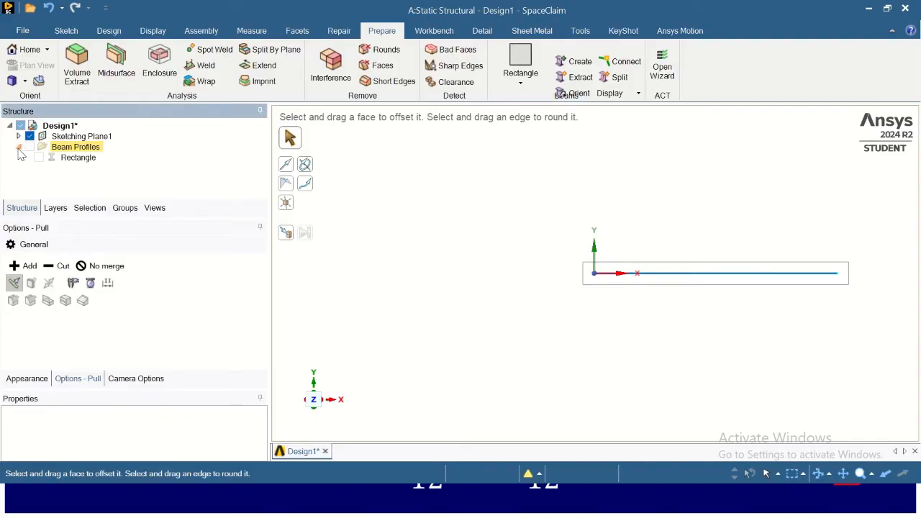
right_click(76, 161)
click(111, 167)
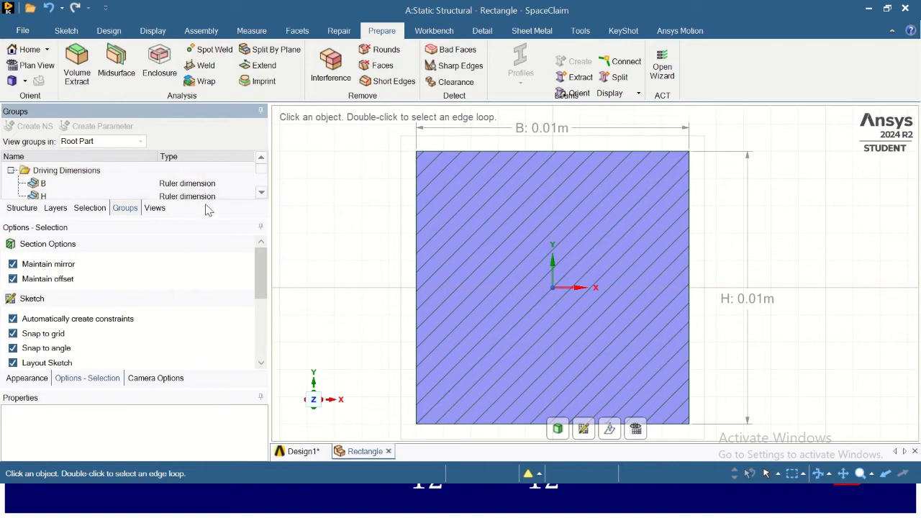
drag(213, 219, 214, 281)
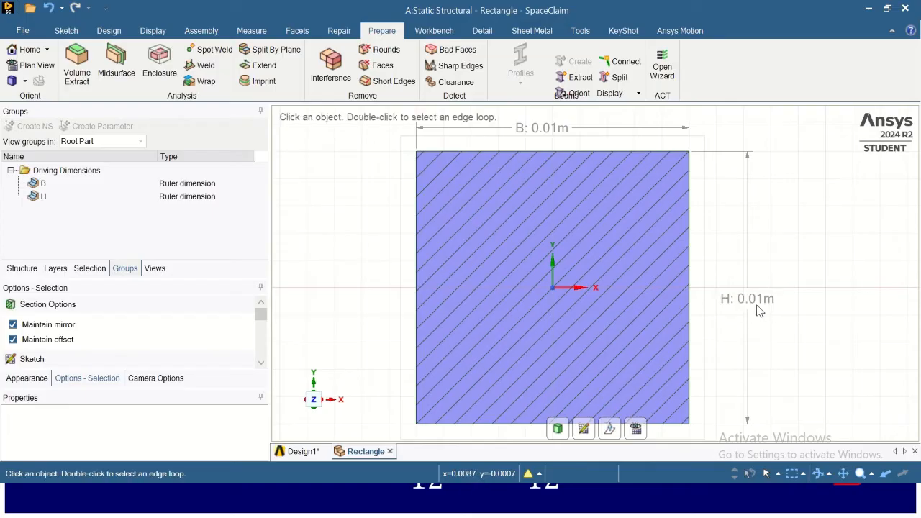
- Set the rectangle profile's driving dimensions B to 0.1 m and H to 0.05 m
click(232, 186)
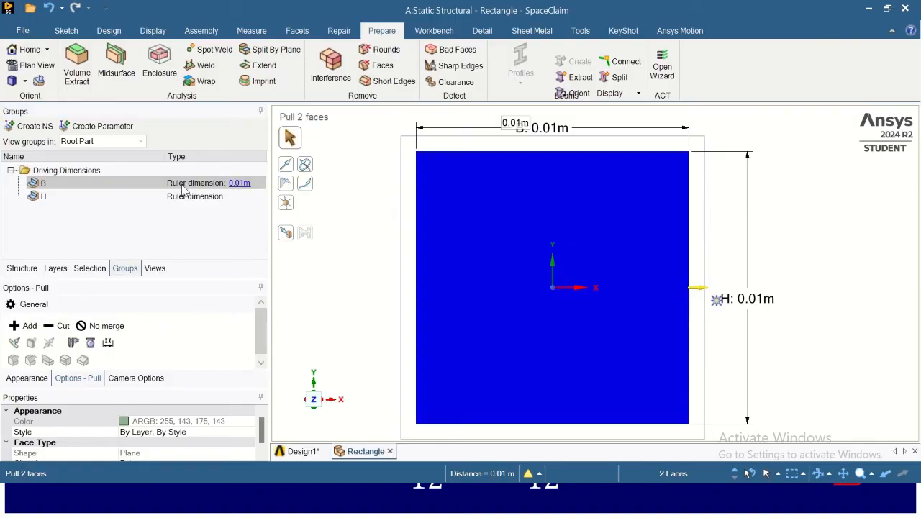
click(238, 185)
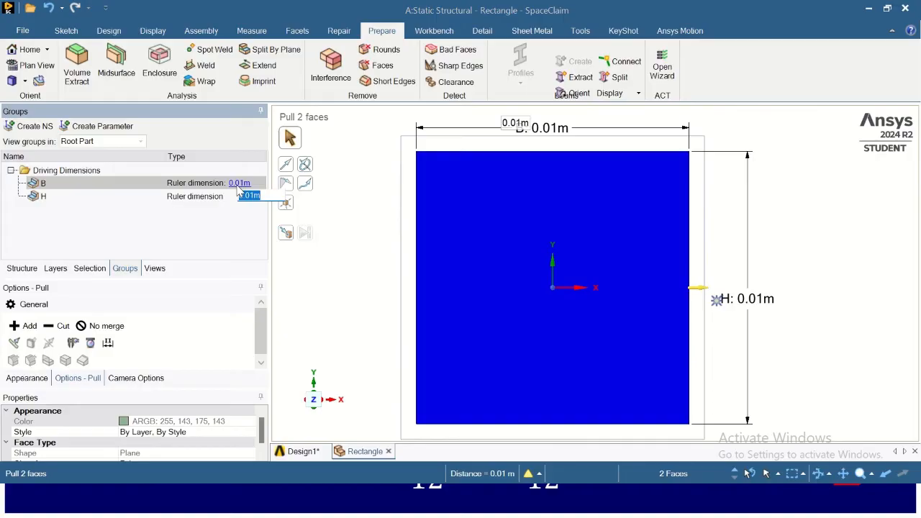
key(BackSpace)
key(Return)
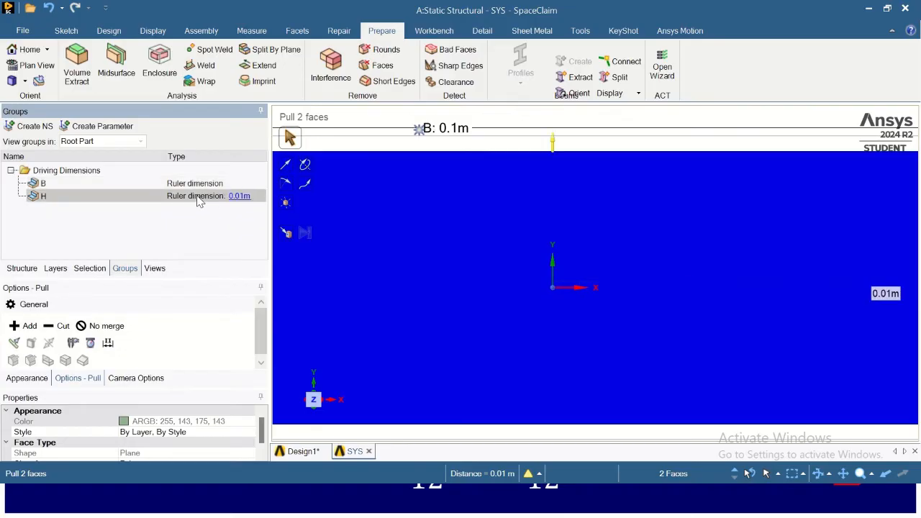
click(241, 196)
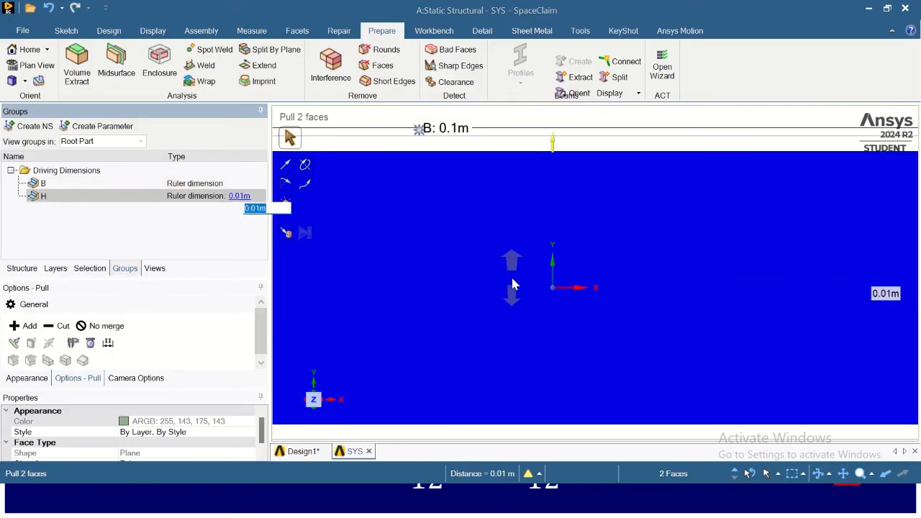
text(0)
text(.05)
key(Return)
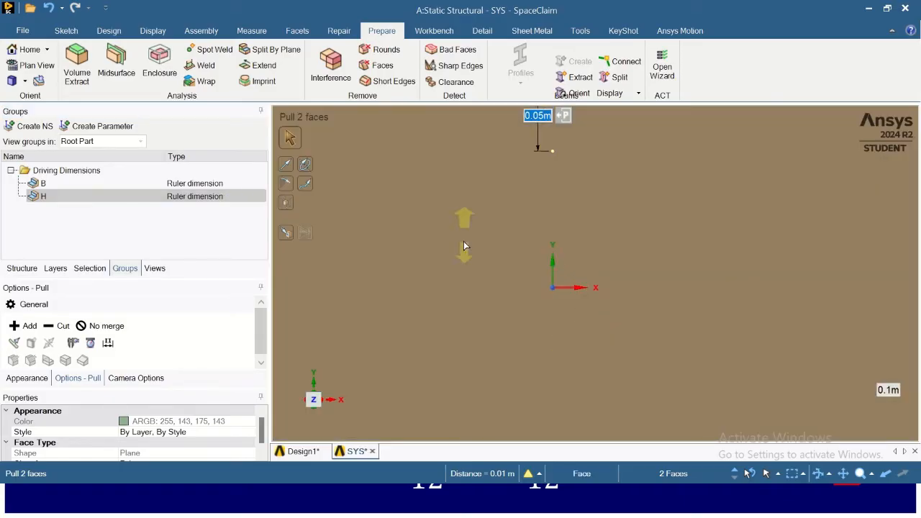
scroll(555, 244, up, 2)
scroll(554, 245, down, 12)
scroll(554, 244, down, 5)
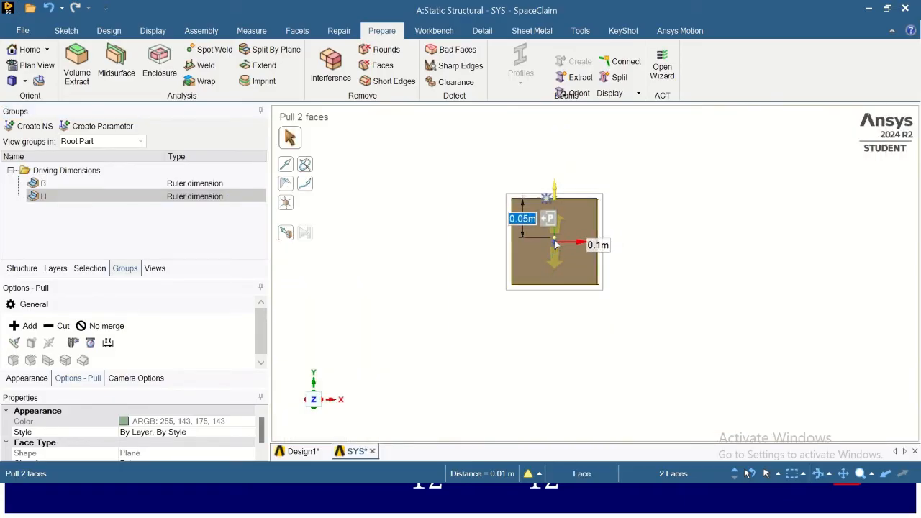
- Close the rectangle profile's editing window and return to the beam design
scroll(555, 245, up, 4)
scroll(555, 244, down, 1)
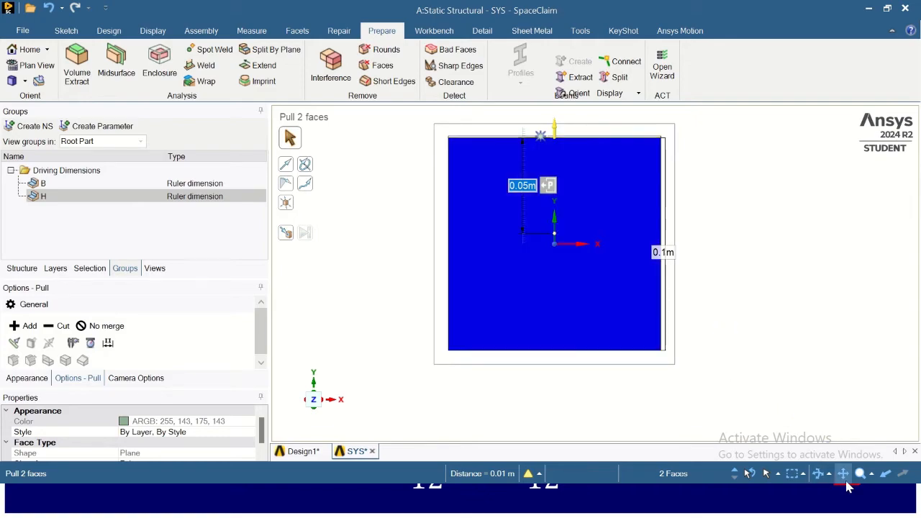
click(871, 476)
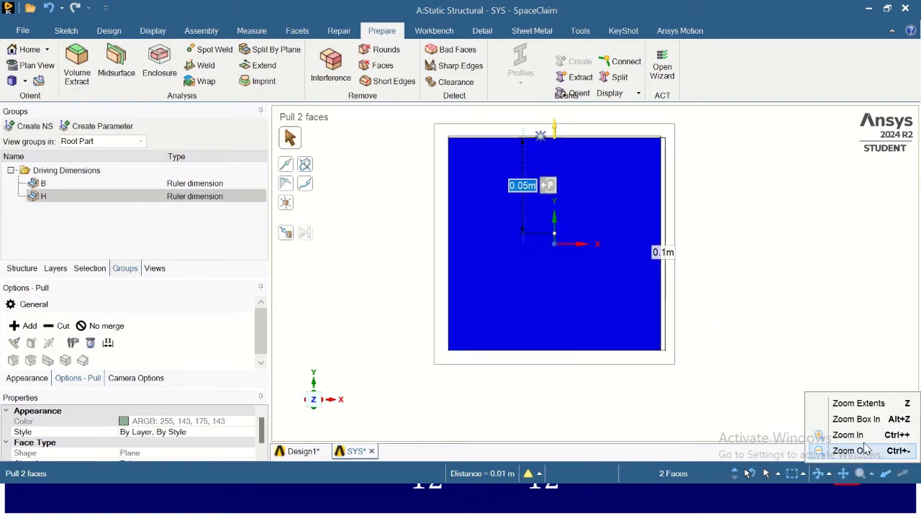
click(858, 403)
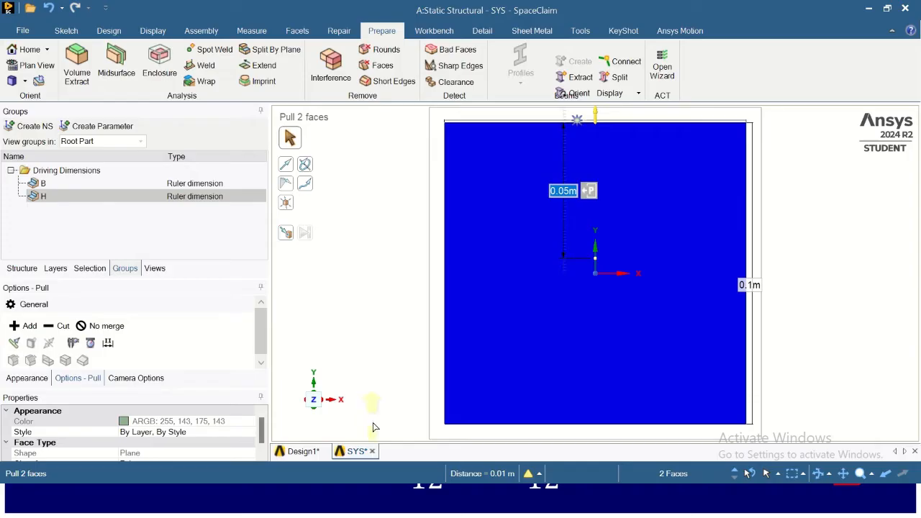
mouse_move(374, 451)
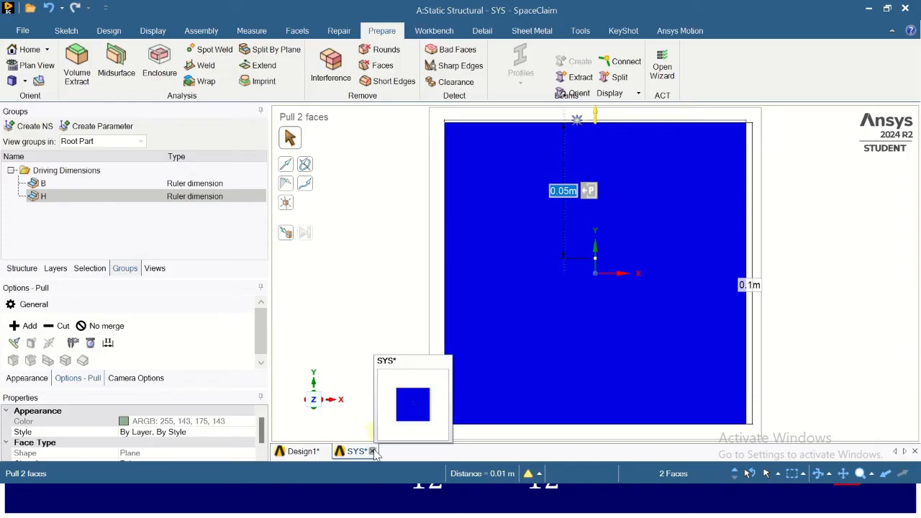
click(373, 451)
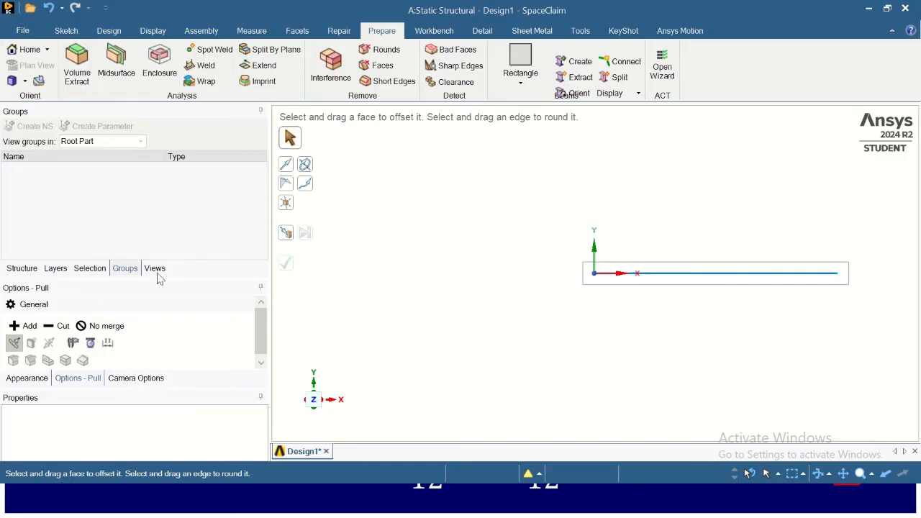
- Assign the Rectangle beam profile to the 8 m sketch line to create a beam
click(23, 268)
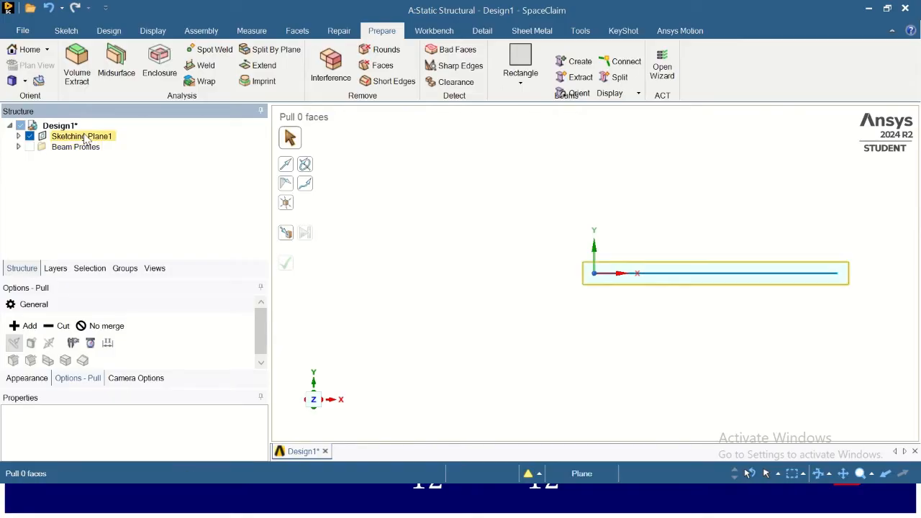
click(696, 274)
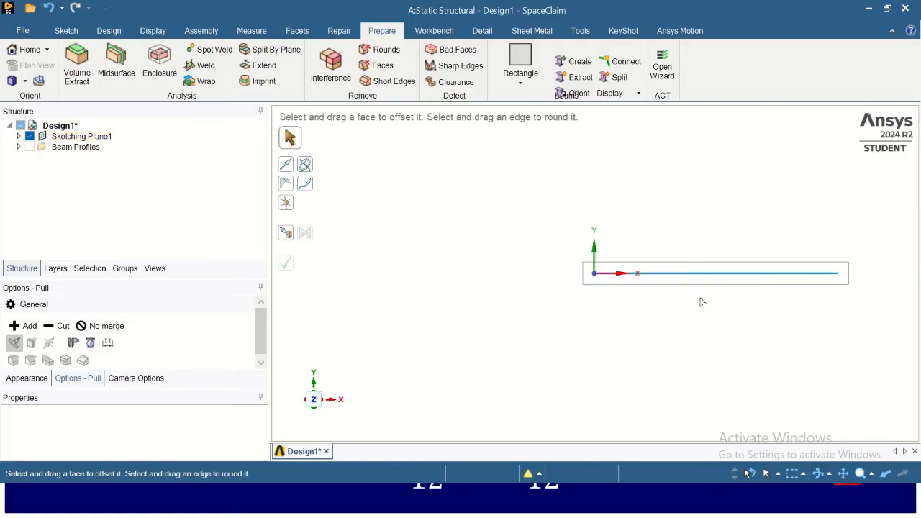
click(18, 137)
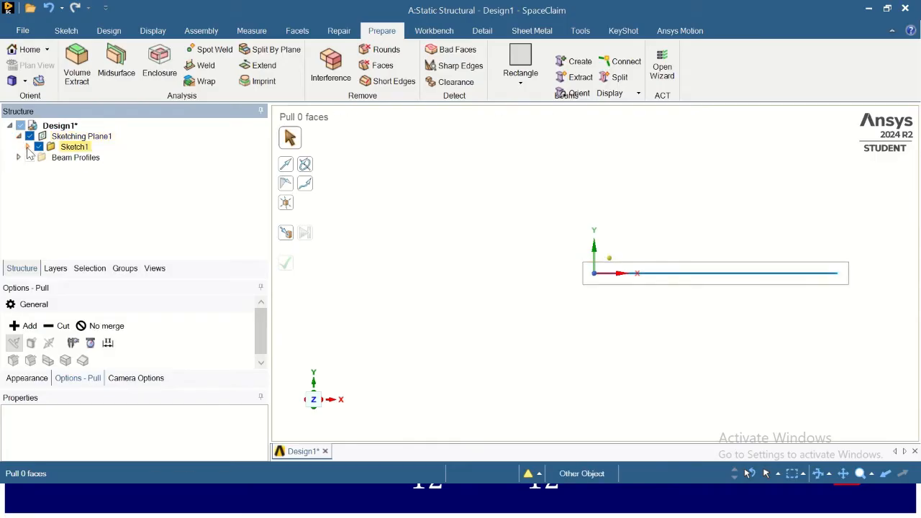
click(27, 147)
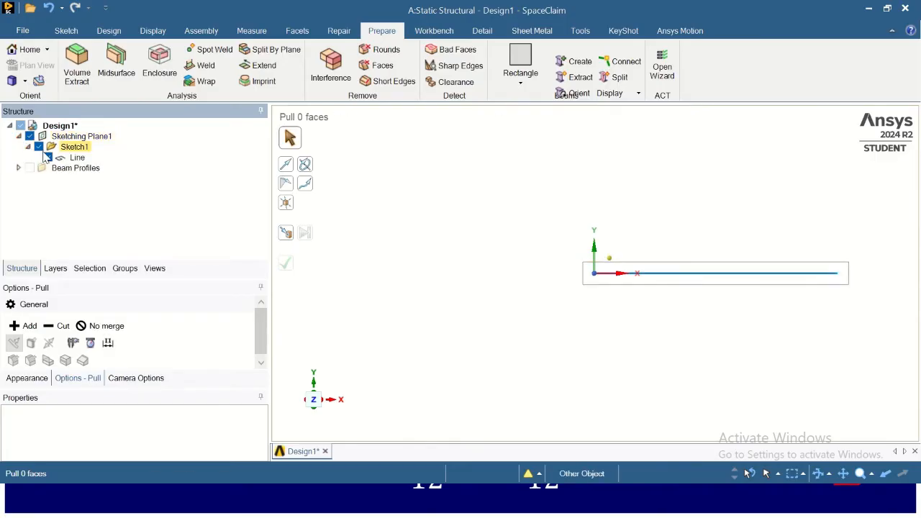
click(75, 159)
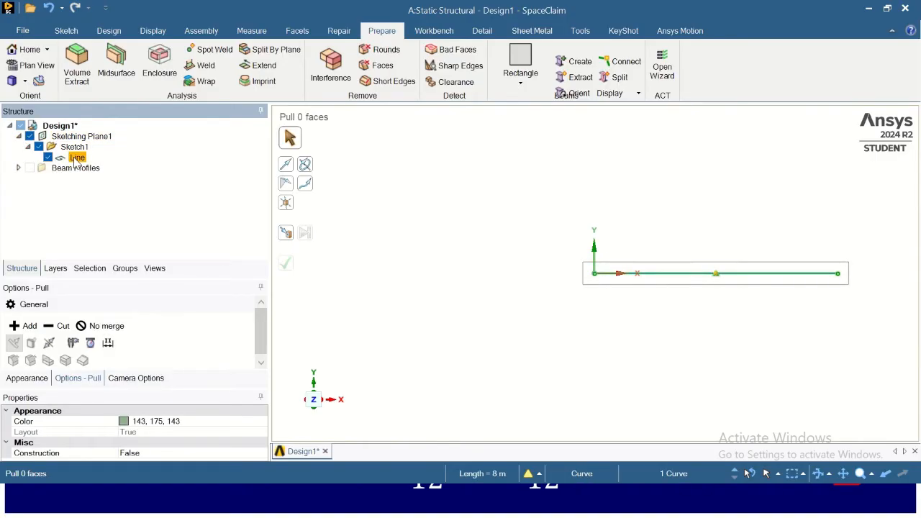
click(526, 62)
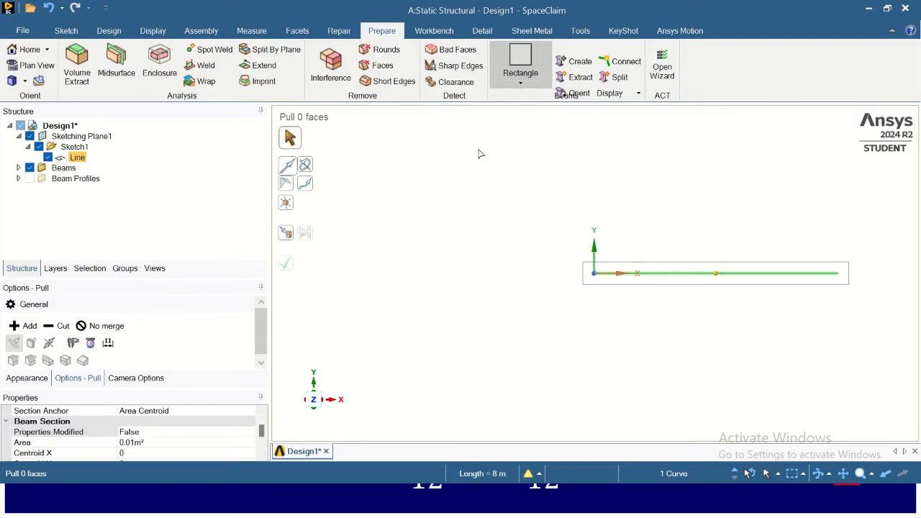
- Open the beam display options and orbit the view to inspect the solid rectangular beam in 3D
click(18, 168)
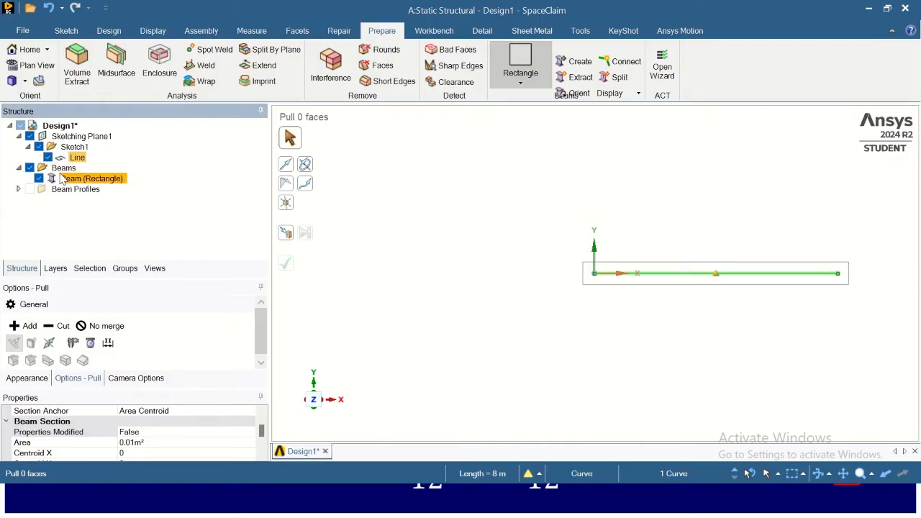
click(85, 180)
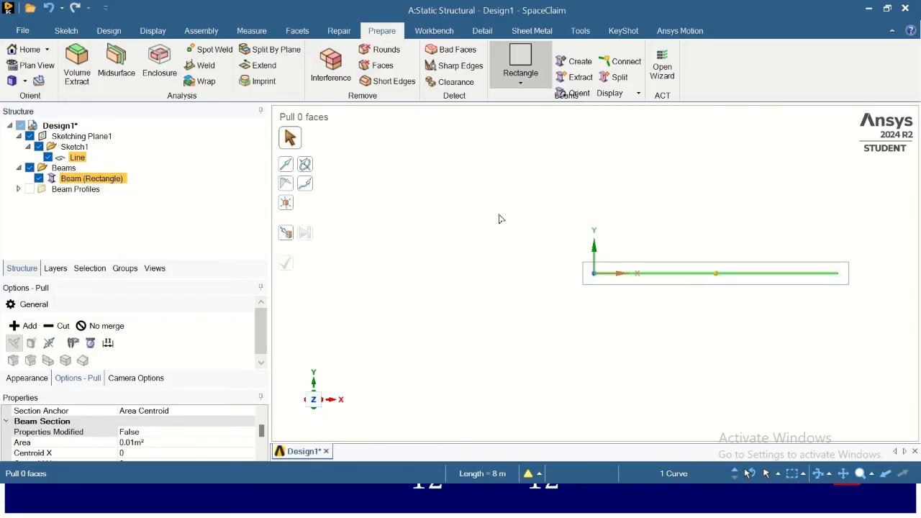
click(626, 95)
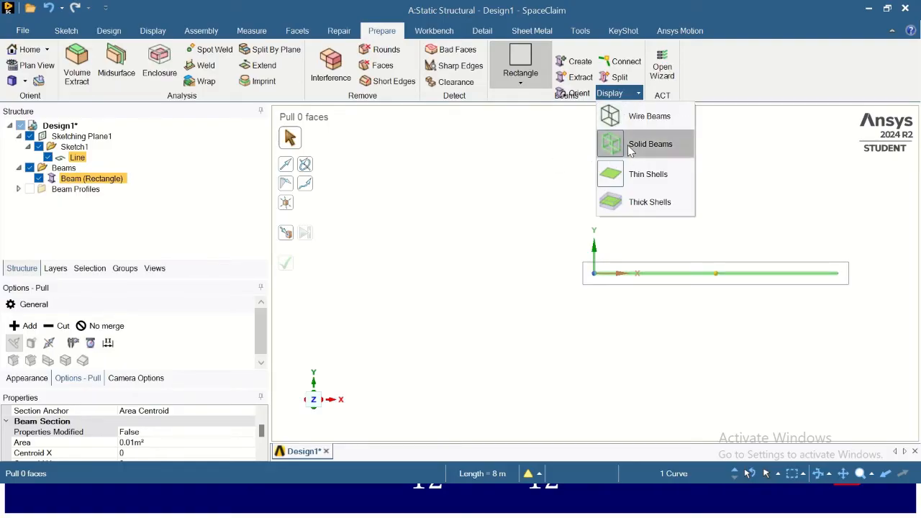
scroll(828, 296, up, 3)
scroll(829, 296, up, 5)
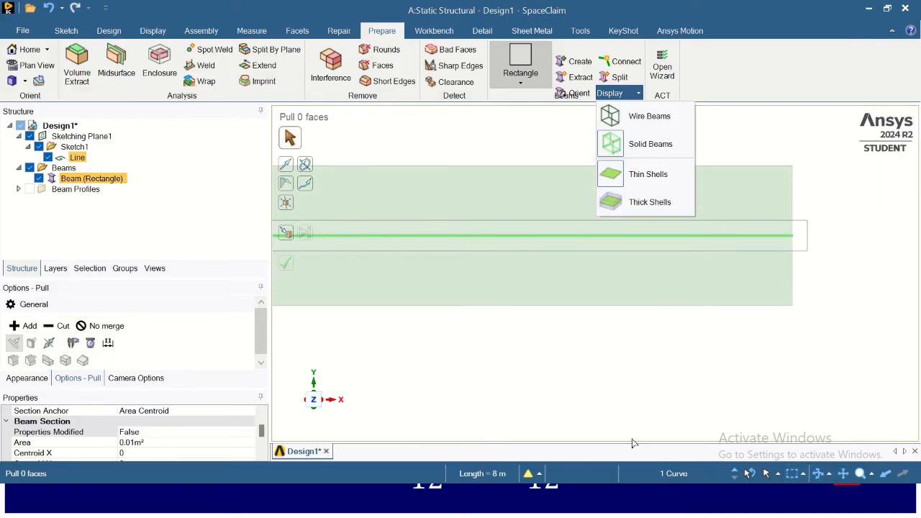
click(817, 471)
drag(826, 369, 761, 391)
scroll(781, 366, down, 5)
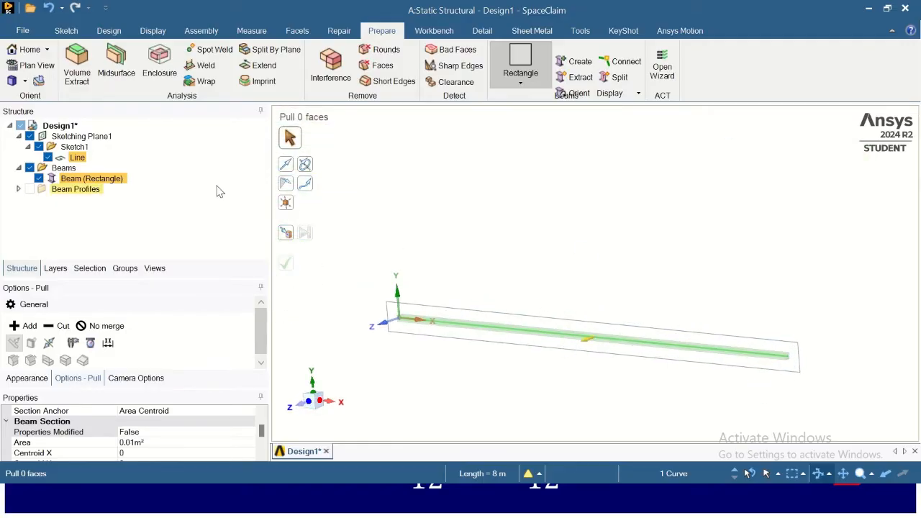
- Move the rectangular beam into a new component
click(85, 180)
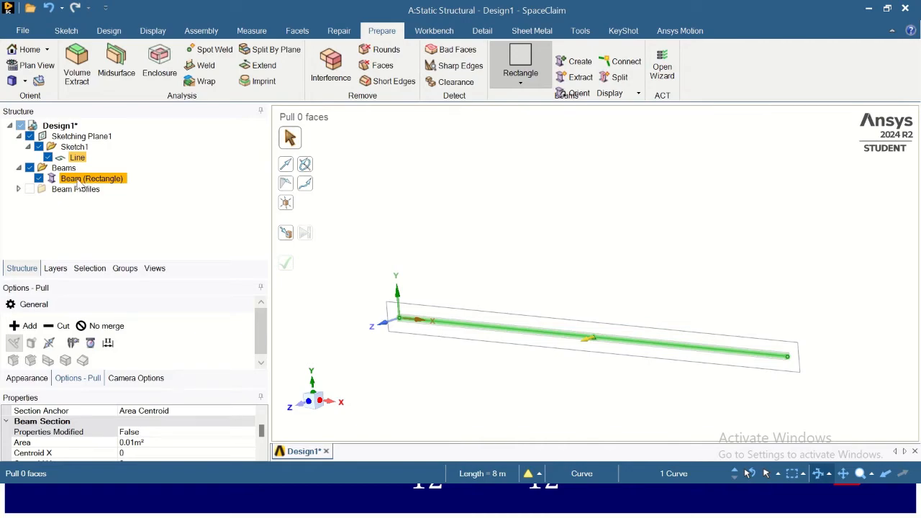
right_click(79, 183)
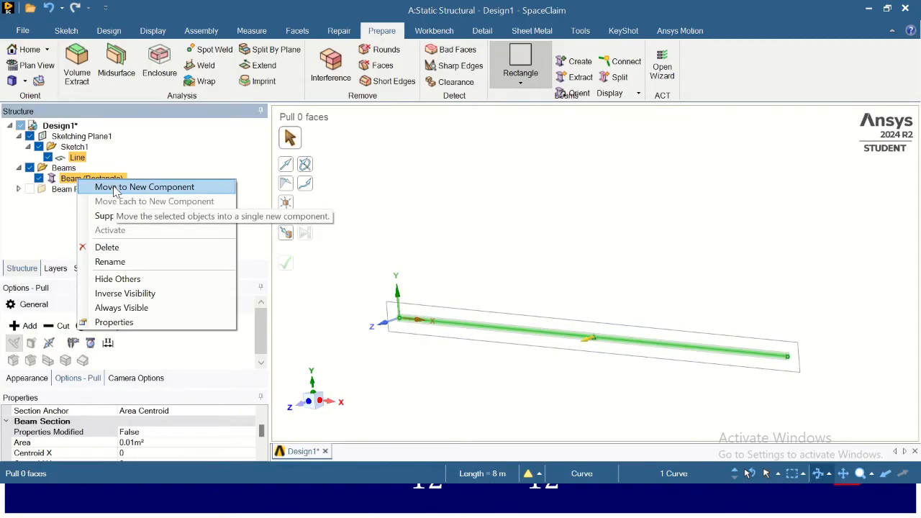
click(113, 188)
click(152, 172)
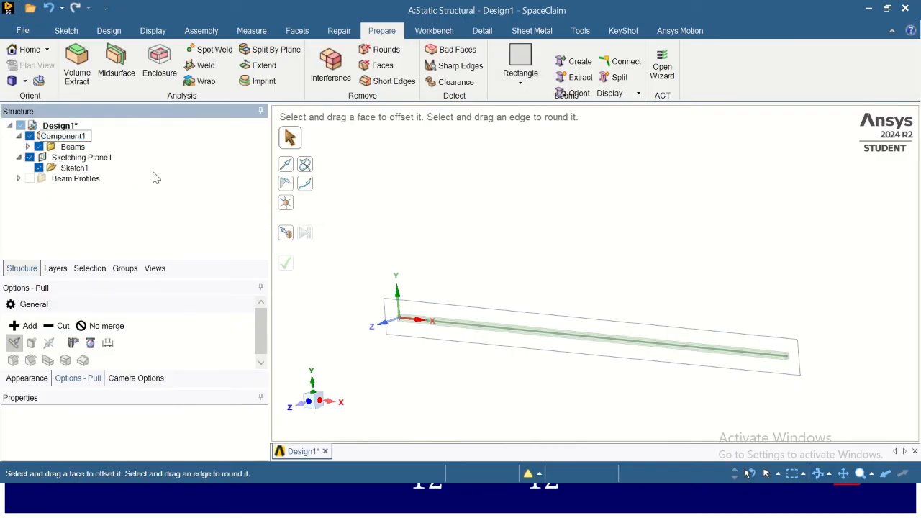
- Close SpaceClaim and open the Static Structural model in Mechanical from Workbench
click(29, 146)
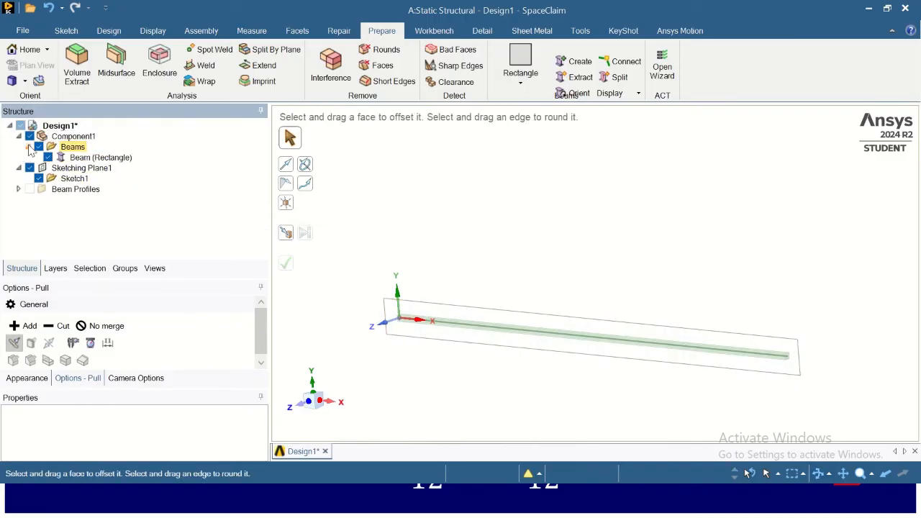
click(108, 158)
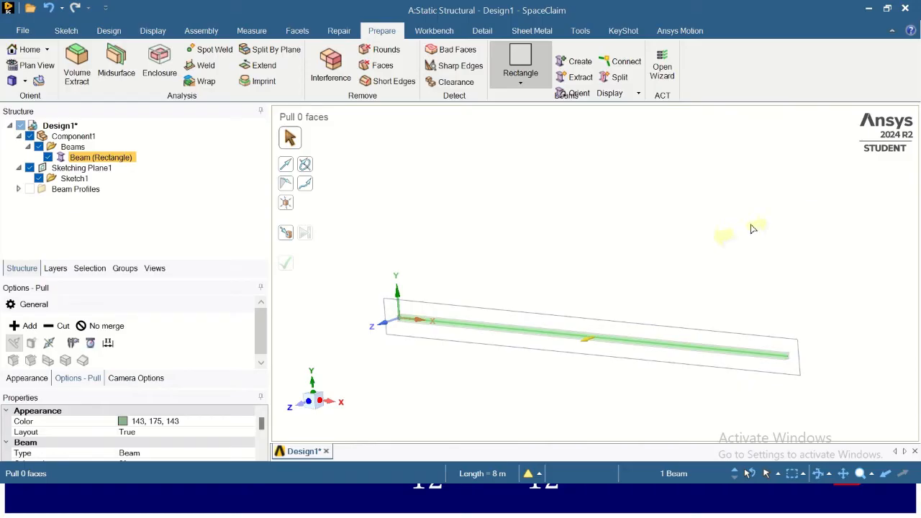
click(868, 11)
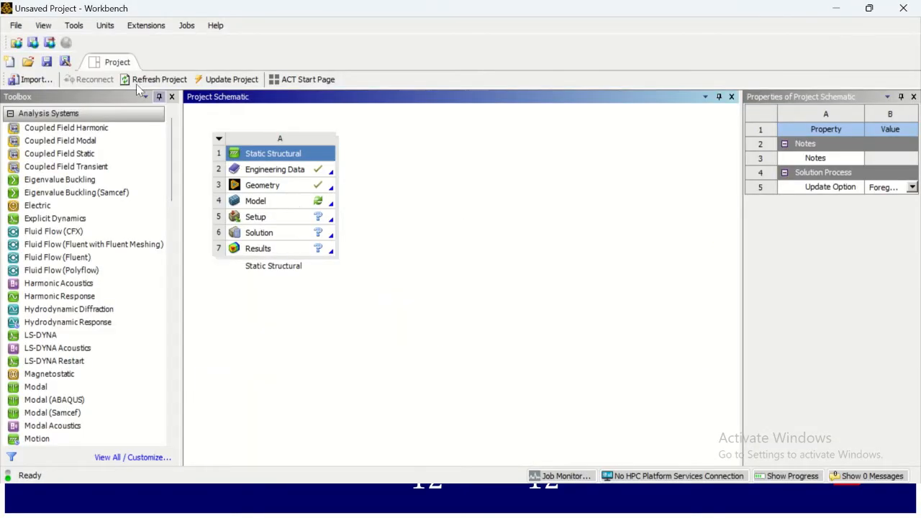
double_click(291, 202)
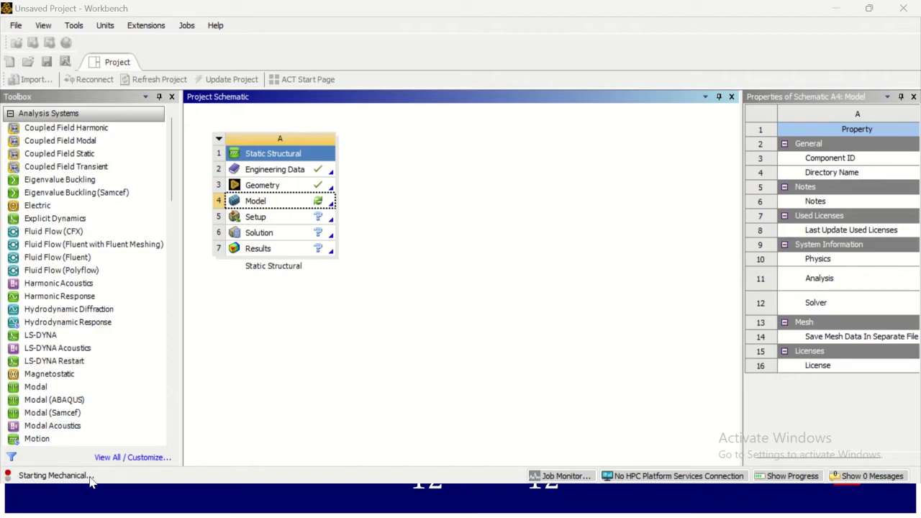
key(alt+Tab)
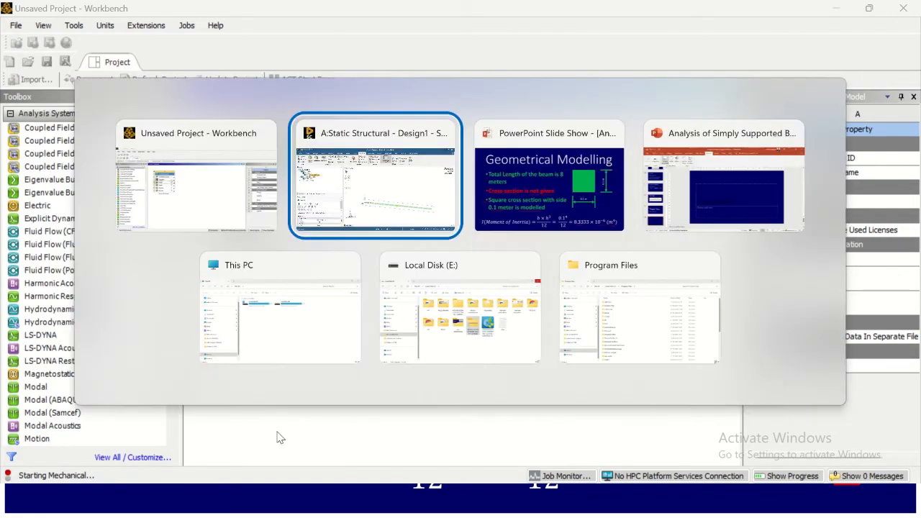
click(587, 190)
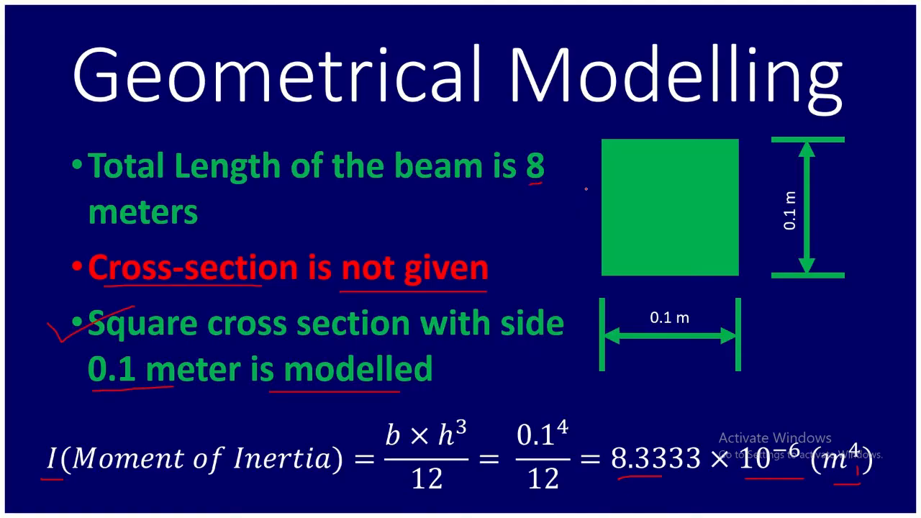
key(Right)
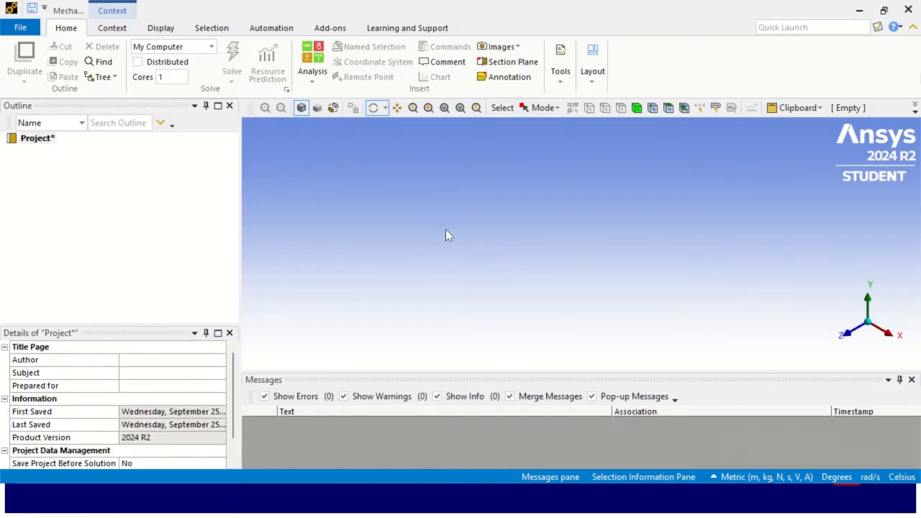
key(alt+Tab)
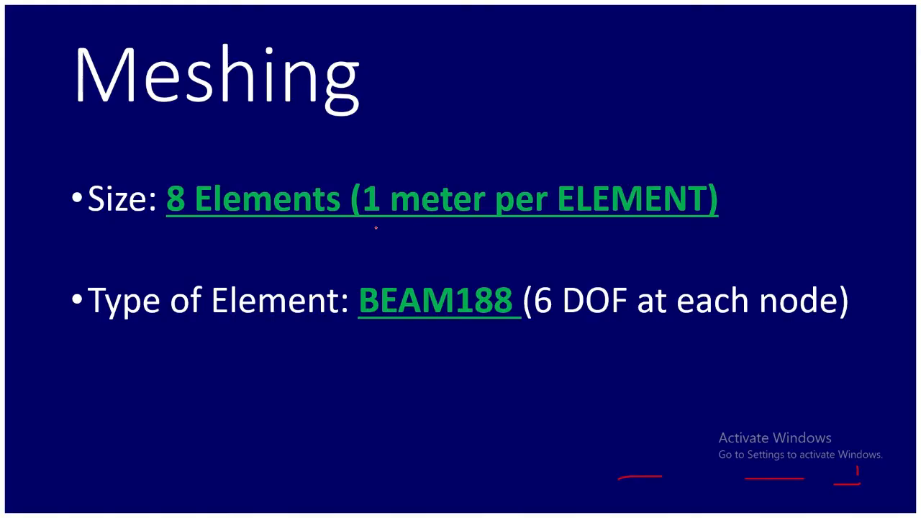
drag(373, 227, 680, 231)
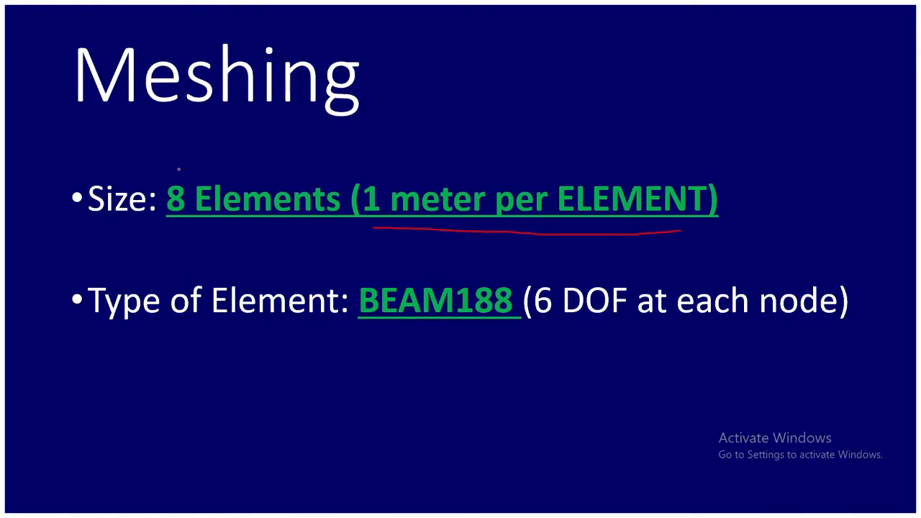
drag(188, 180, 233, 163)
drag(389, 339, 521, 338)
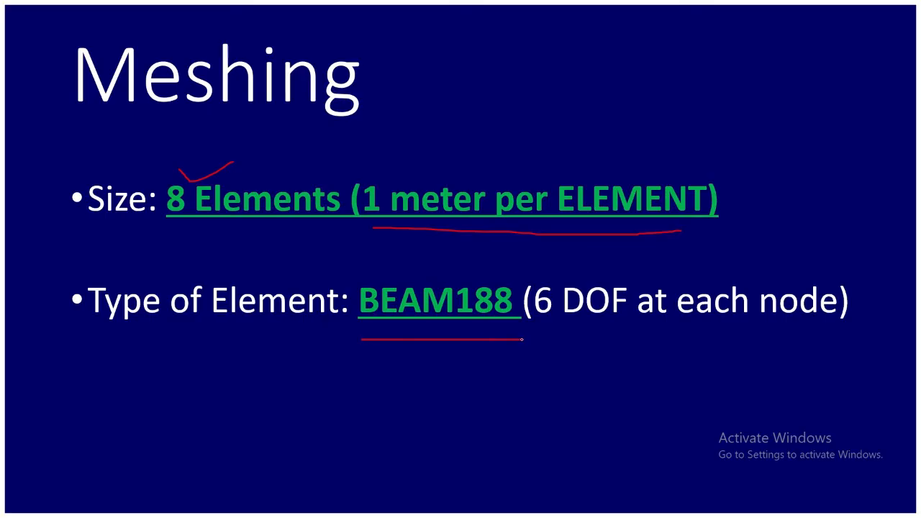
mouse_move(402, 367)
mouse_down()
mouse_move(431, 389)
mouse_move(545, 361)
mouse_up()
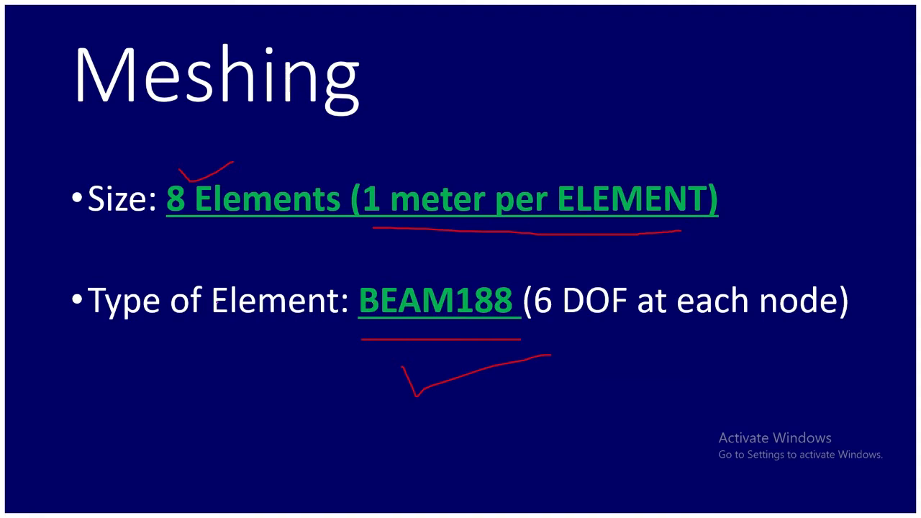
drag(212, 338, 324, 339)
drag(542, 328, 818, 327)
mouse_move(627, 364)
mouse_down()
mouse_move(650, 385)
mouse_move(702, 356)
mouse_up()
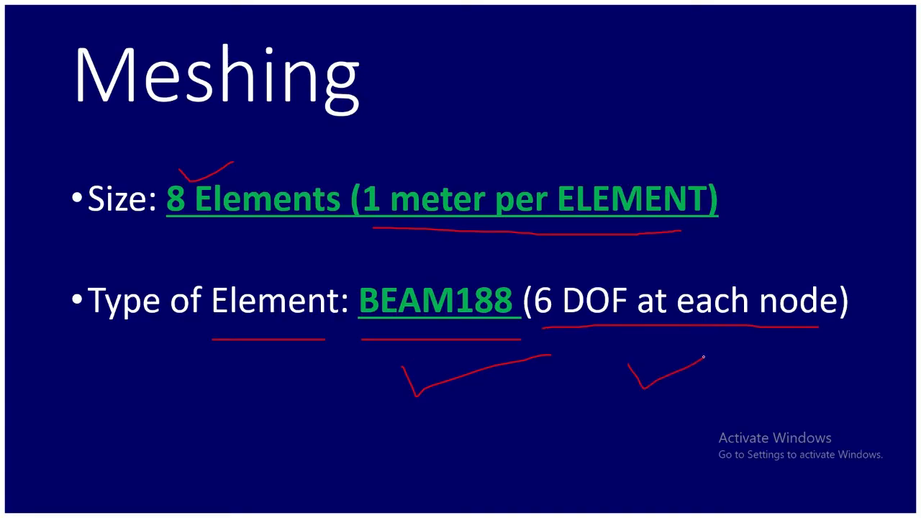
key(alt+Tab)
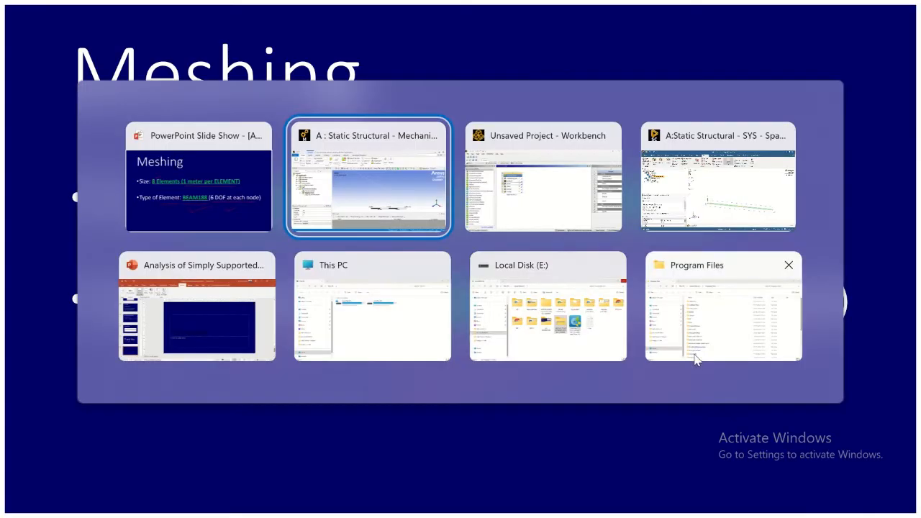
- Expand the outline's Geometry Imports and Geometry branches to inspect the imported beam
click(397, 205)
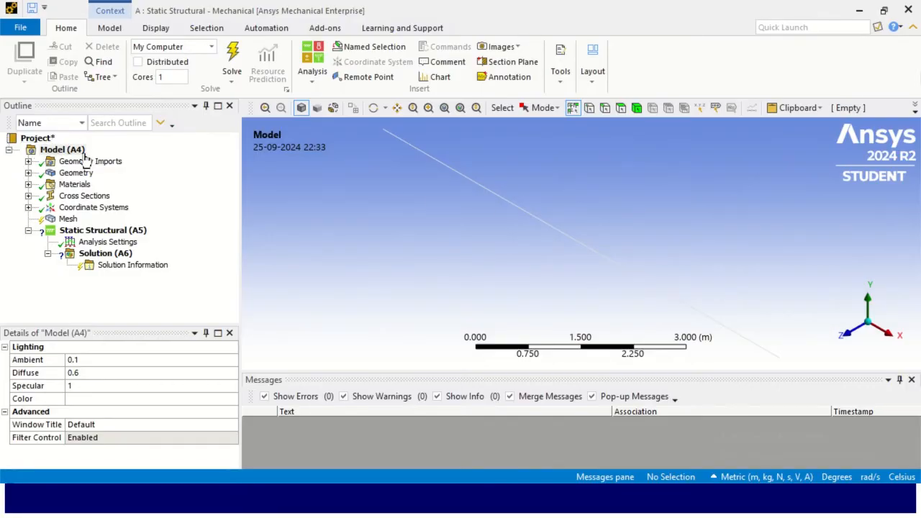
click(28, 161)
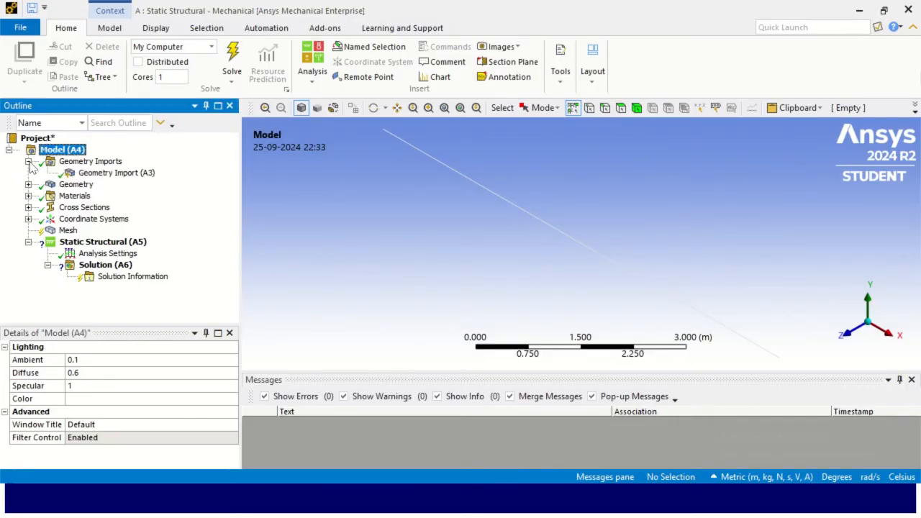
click(28, 184)
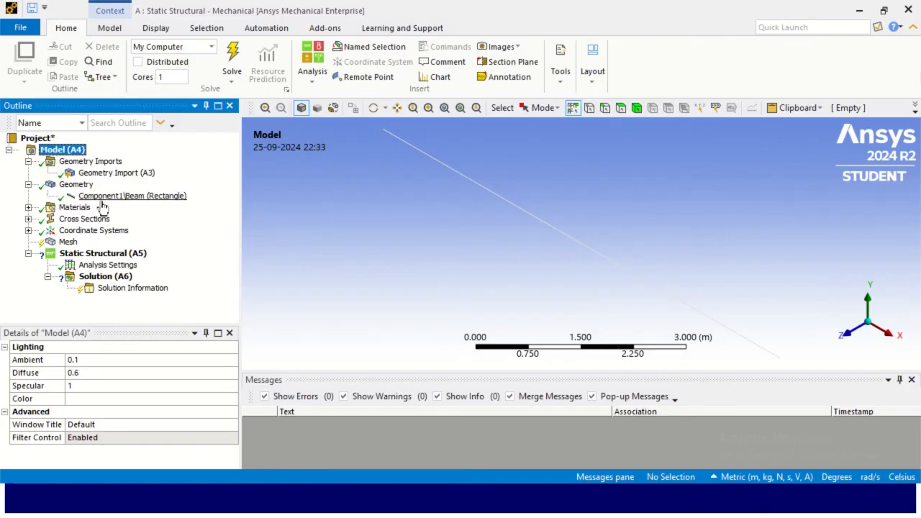
- Inspect the assigned Structural Steel material and the rectangular cross-section's dimensions and properties
click(28, 207)
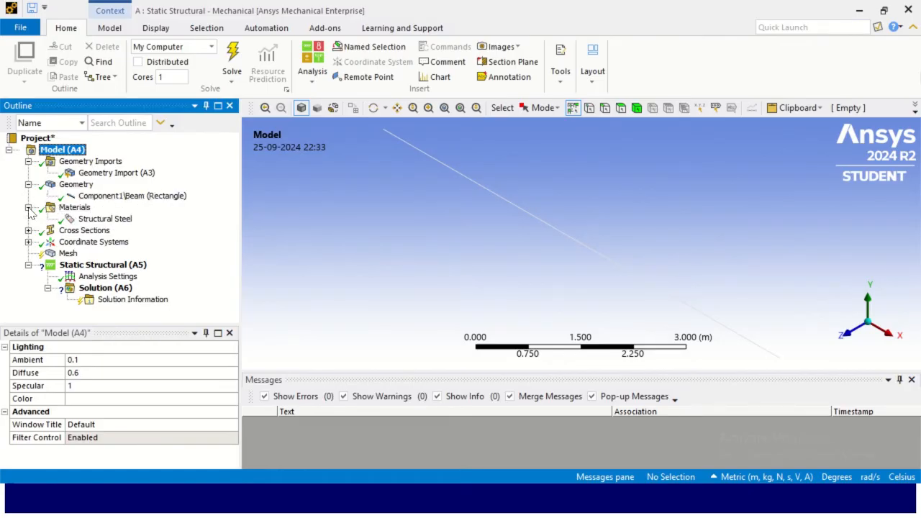
click(97, 220)
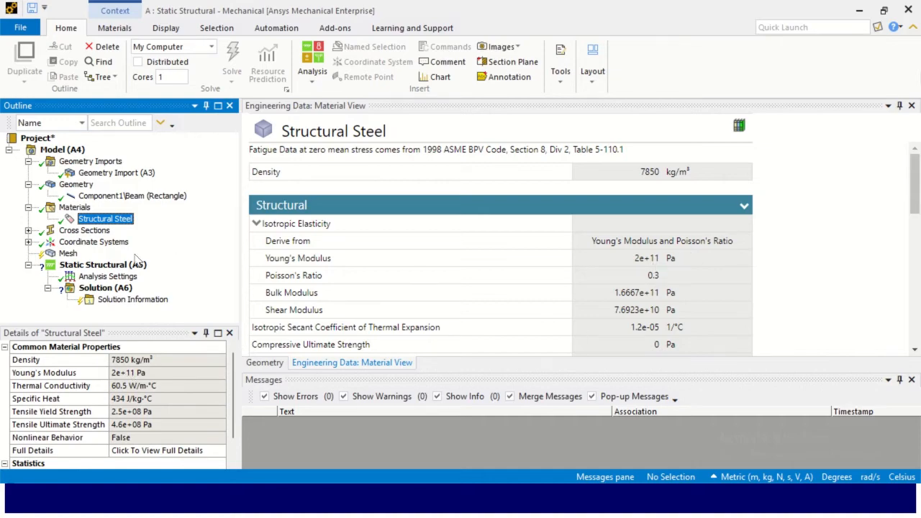
click(28, 230)
click(96, 242)
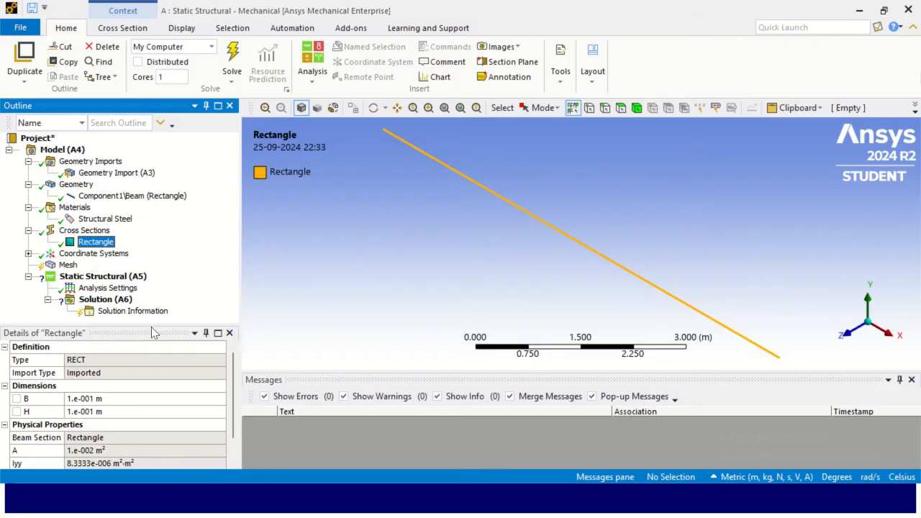
drag(151, 322, 150, 243)
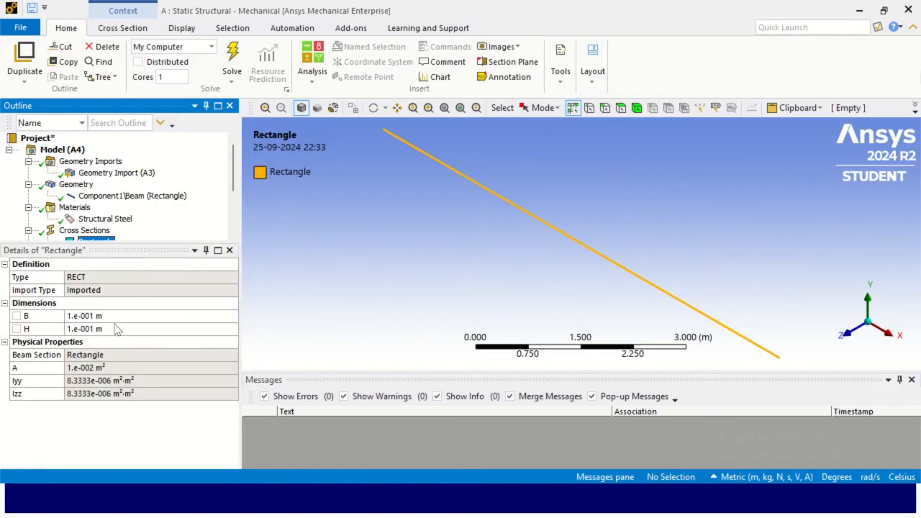
click(75, 382)
click(163, 381)
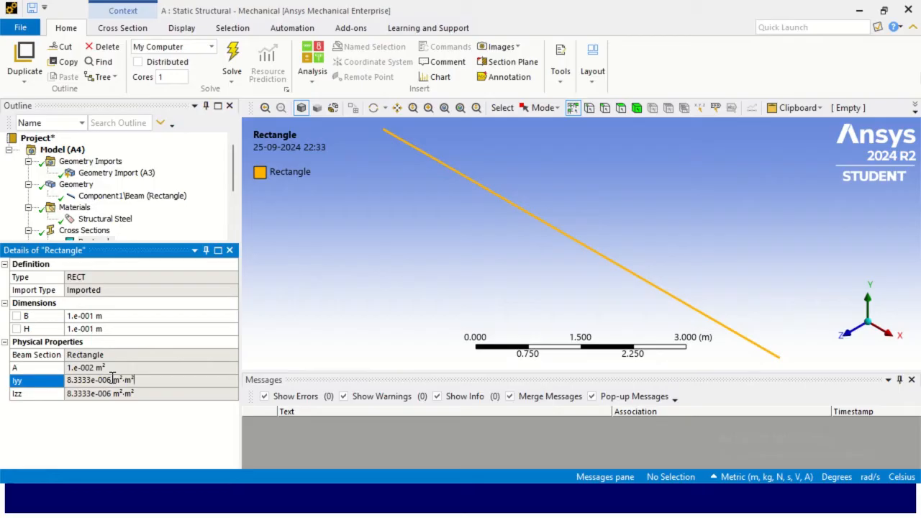
drag(113, 378, 139, 378)
click(139, 379)
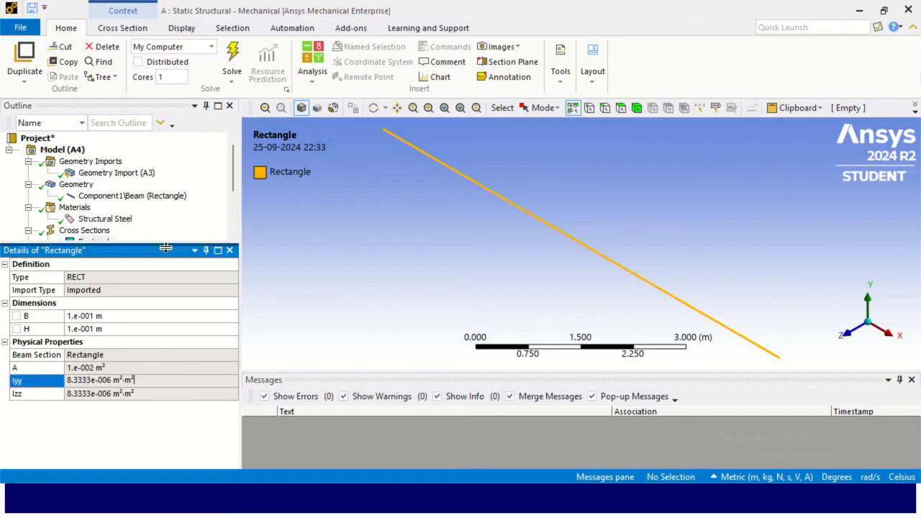
drag(165, 243, 171, 325)
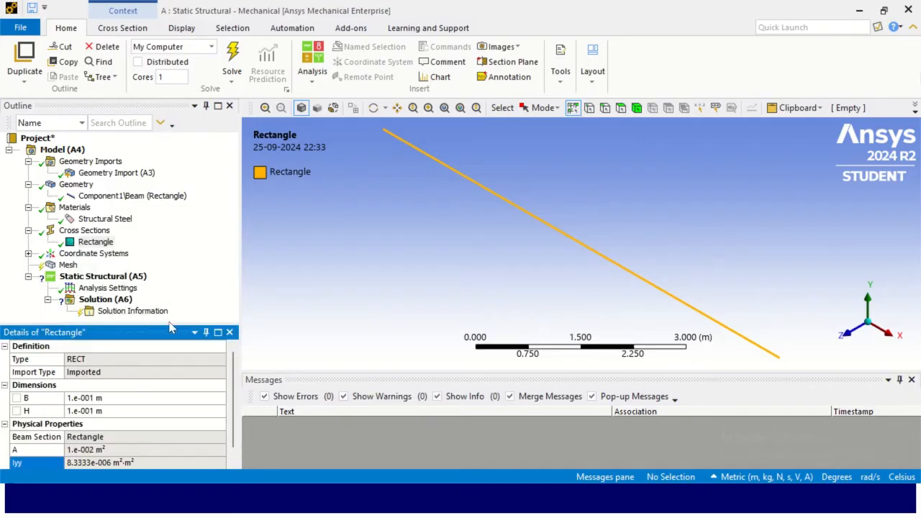
- Insert an edge sizing control on the mesh and scope it to the beam's edge
click(70, 266)
right_click(72, 268)
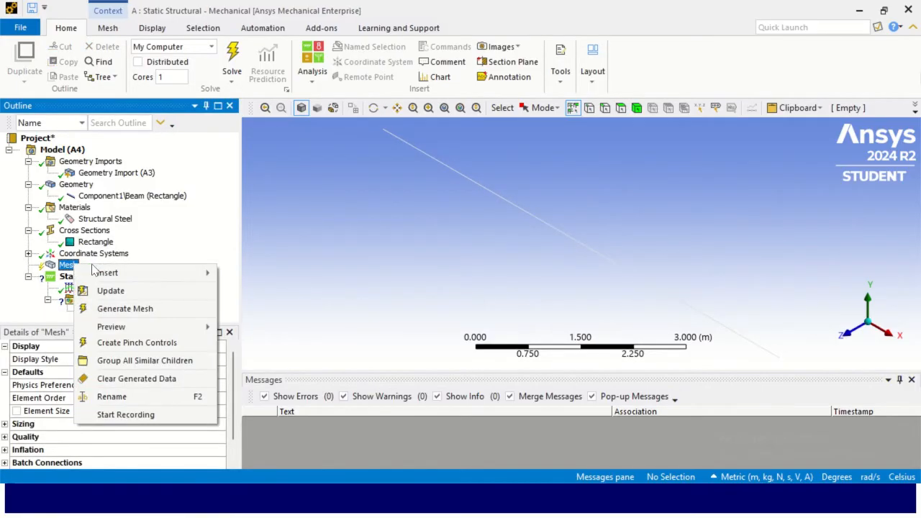
mouse_move(132, 273)
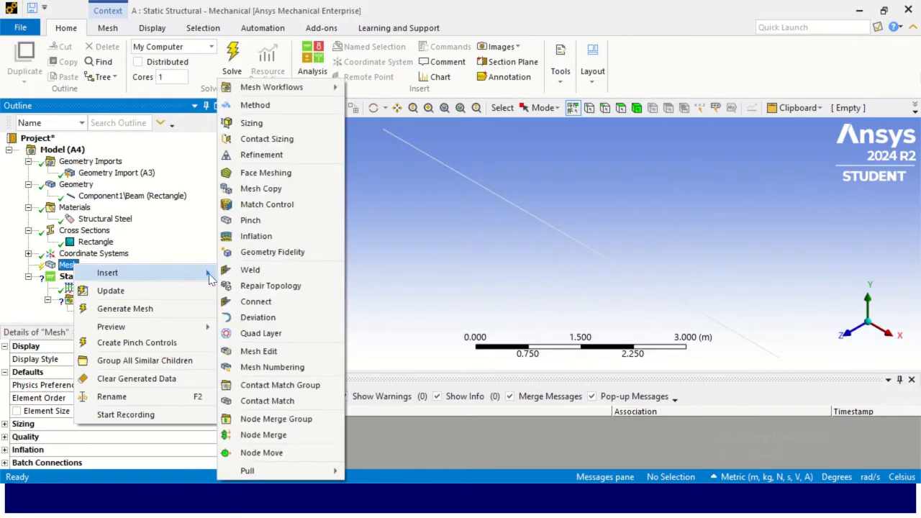
click(268, 122)
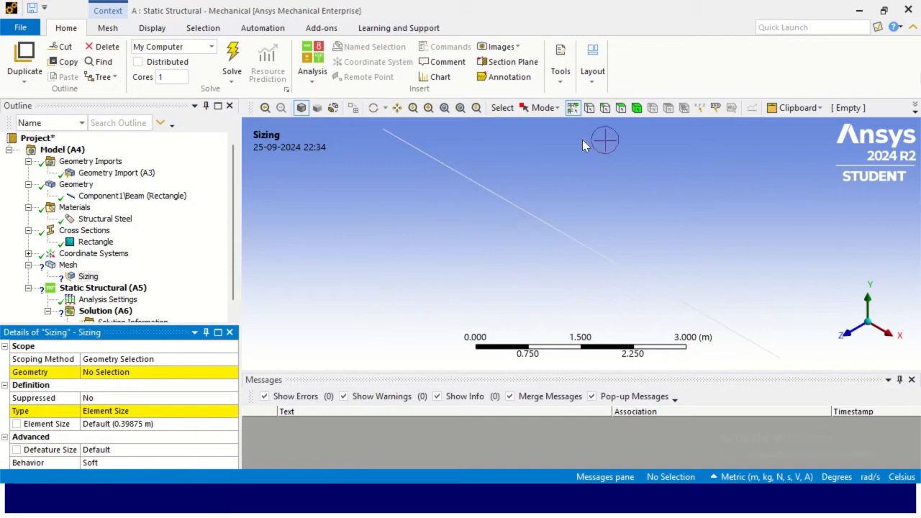
click(604, 108)
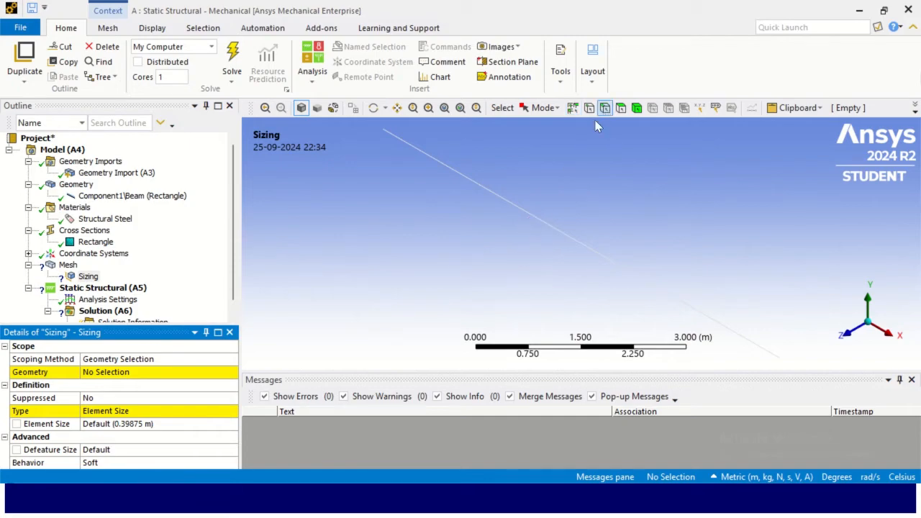
click(562, 229)
click(129, 372)
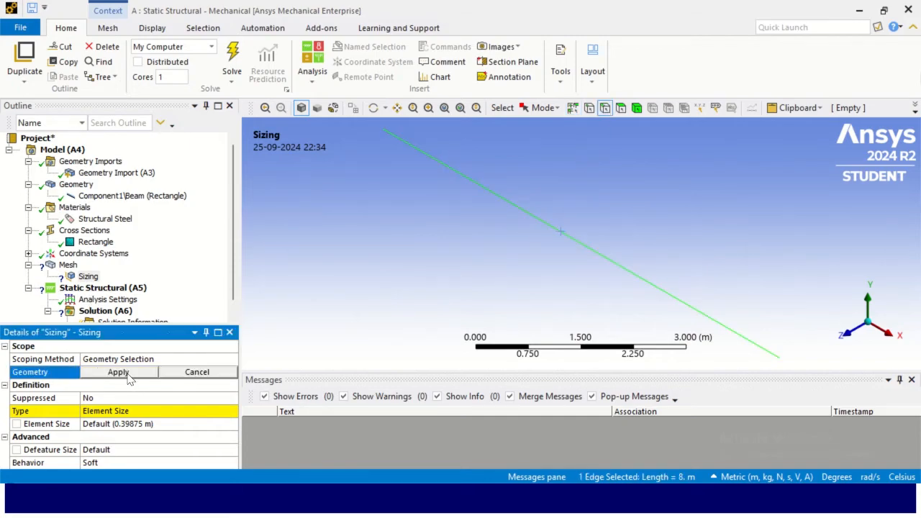
click(119, 372)
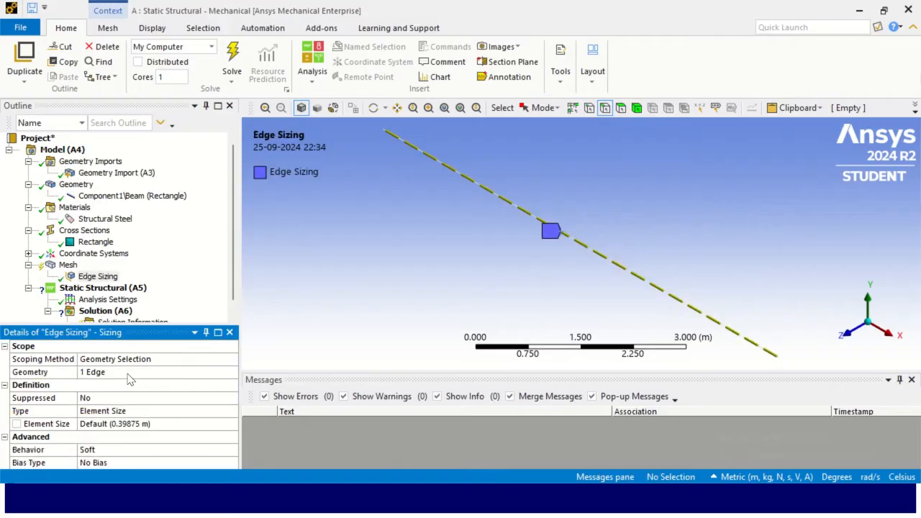
- Set the edge sizing's element size to 1 m
drag(153, 323, 155, 195)
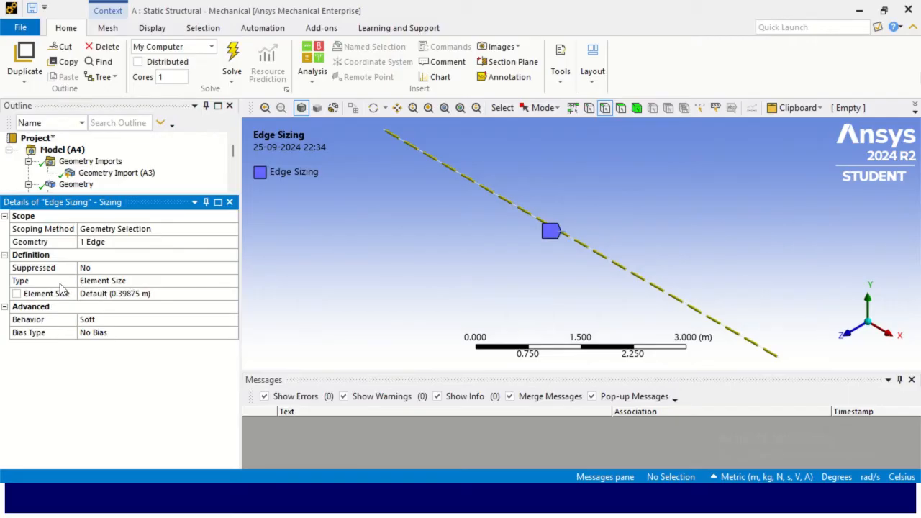
click(156, 293)
key(BackSpace)
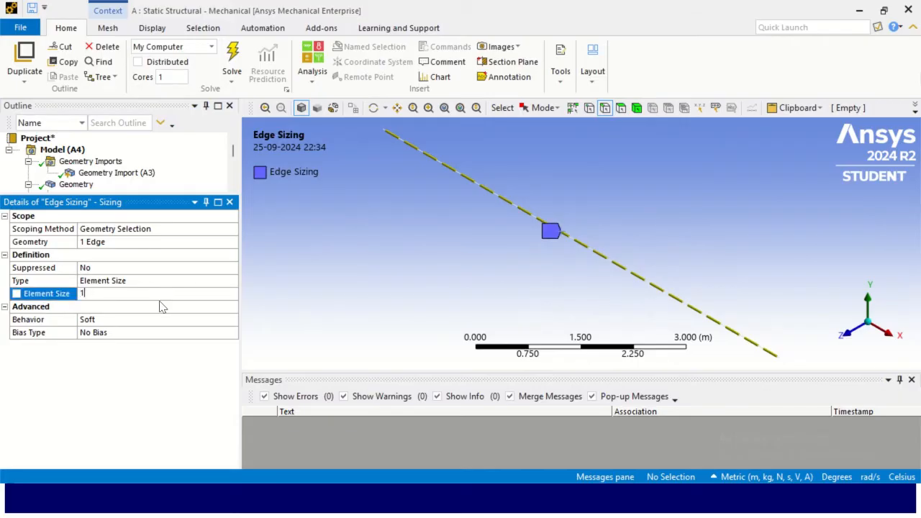
text(1)
click(157, 284)
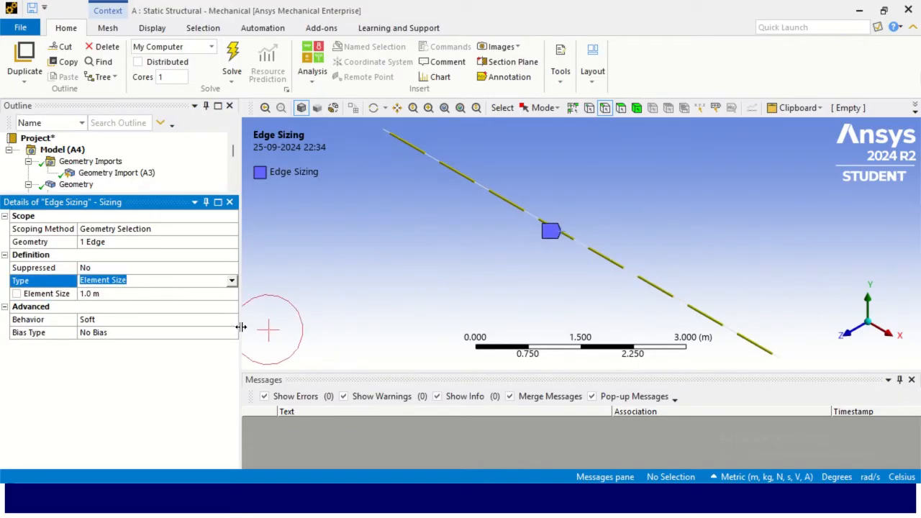
- Change the edge sizing type to Number of Divisions and set it to 8 divisions
click(230, 281)
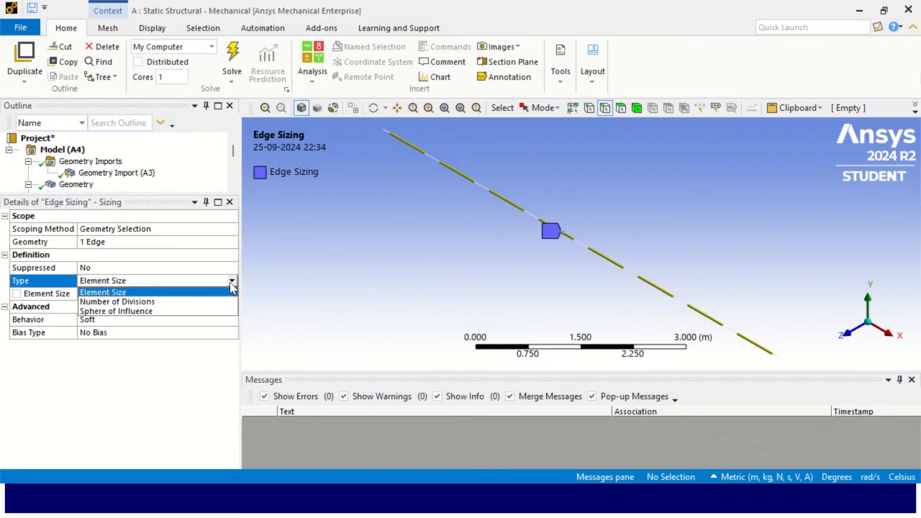
click(108, 302)
click(131, 296)
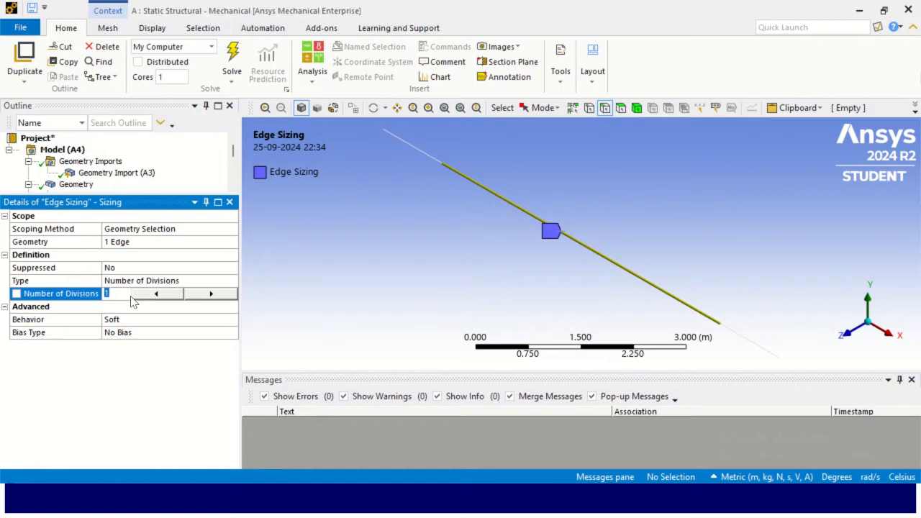
text(8)
click(155, 281)
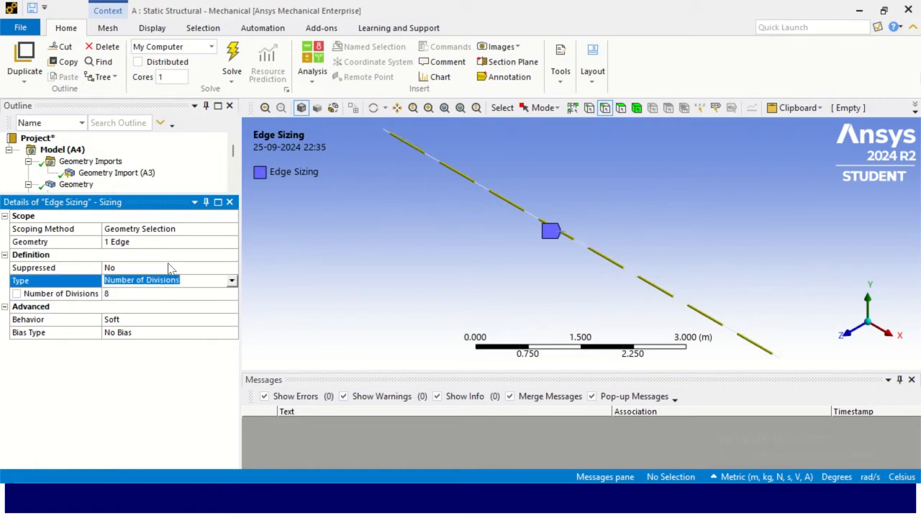
click(220, 295)
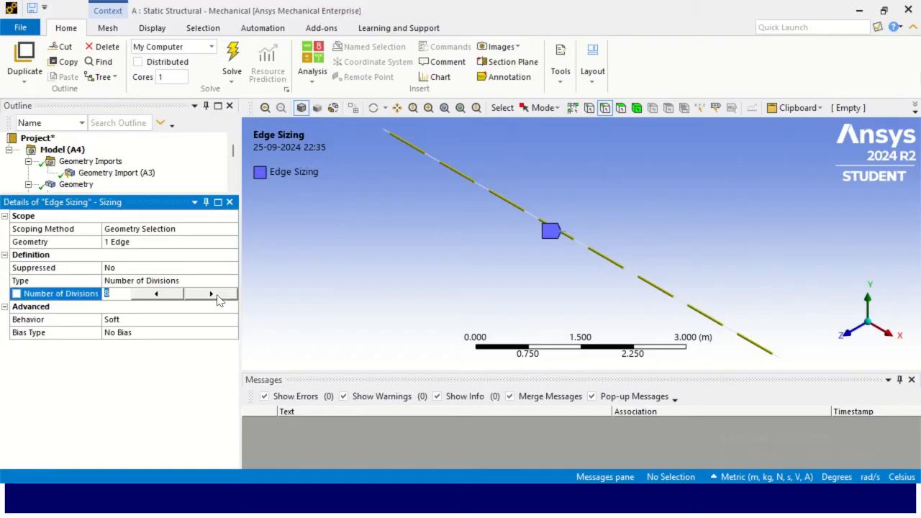
click(222, 284)
click(220, 295)
- Generate the mesh and view the meshed beam from the front
drag(168, 192, 166, 271)
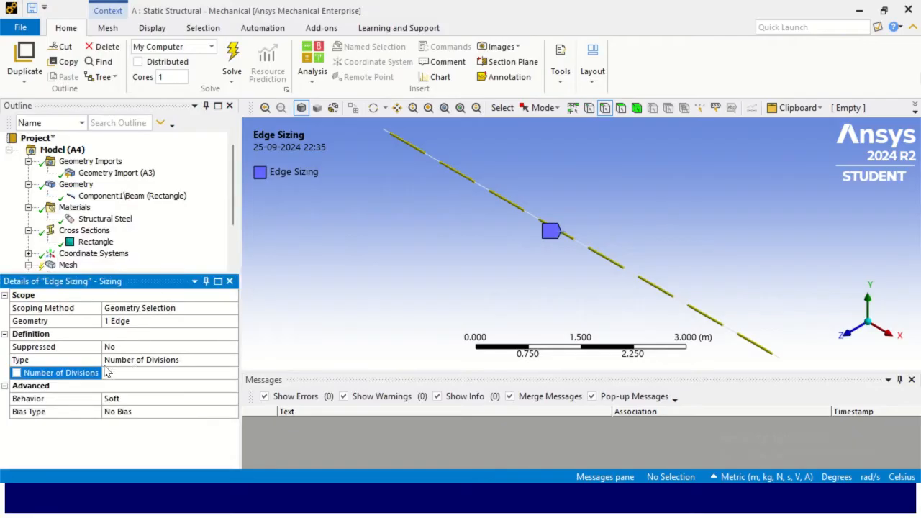
scroll(118, 248, down, 2)
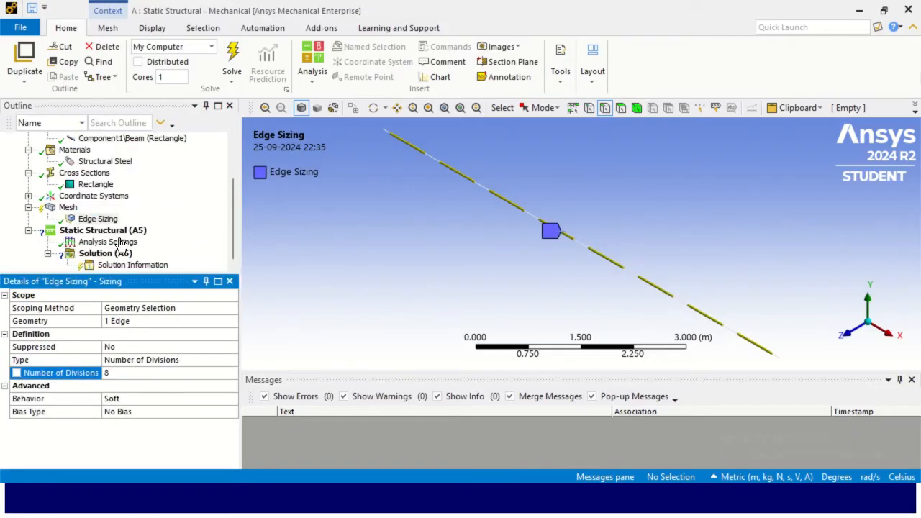
right_click(75, 210)
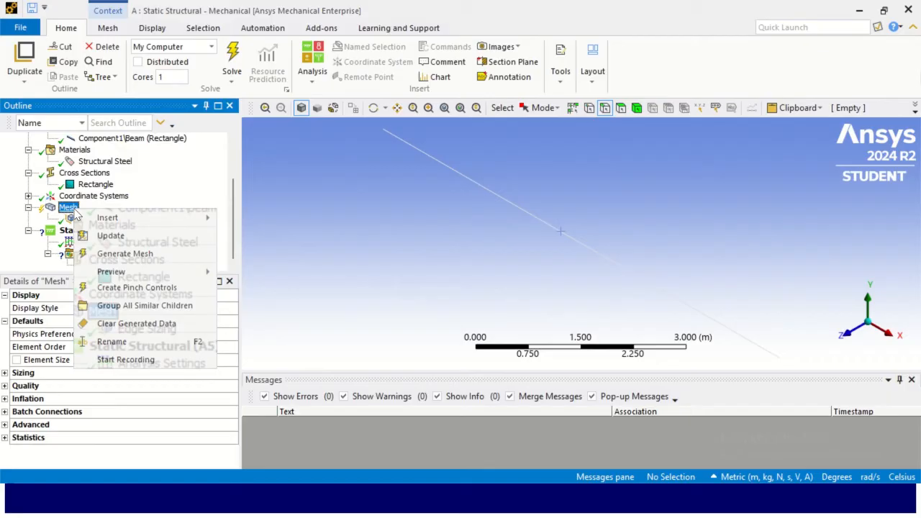
click(146, 255)
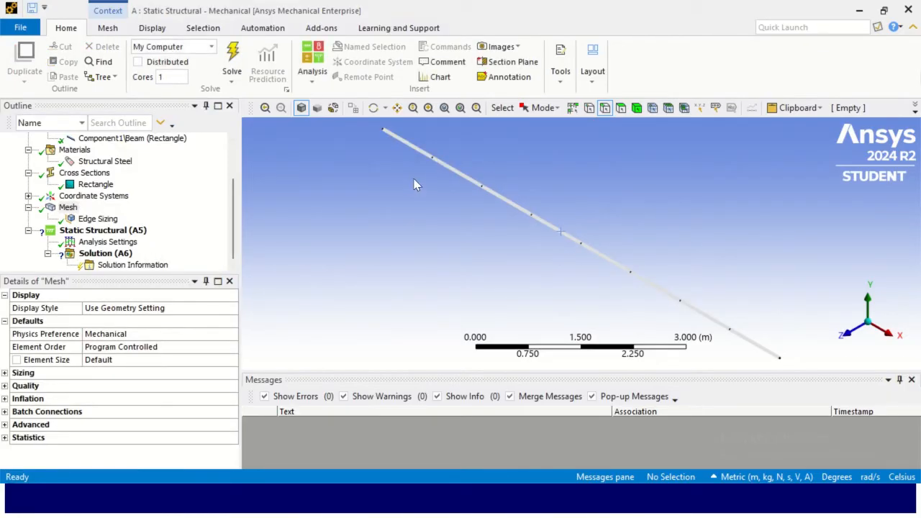
click(847, 336)
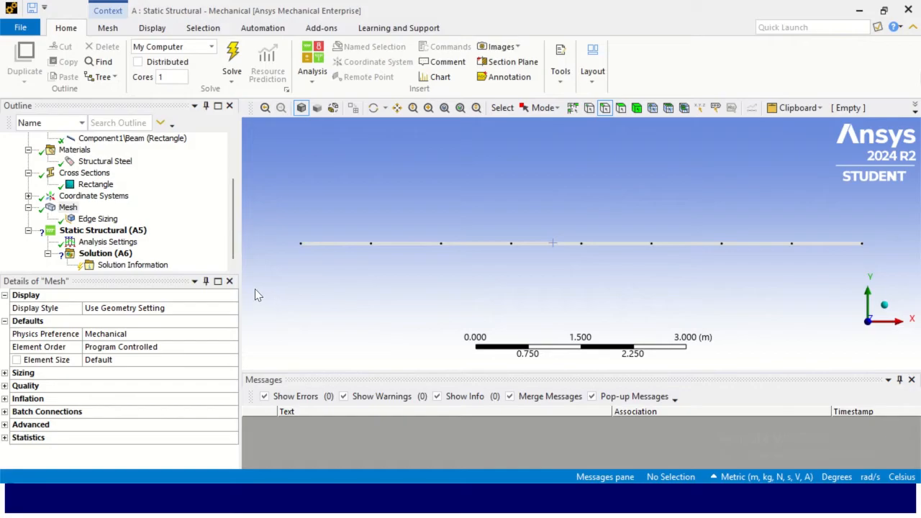
key(alt)
key(alt+Tab)
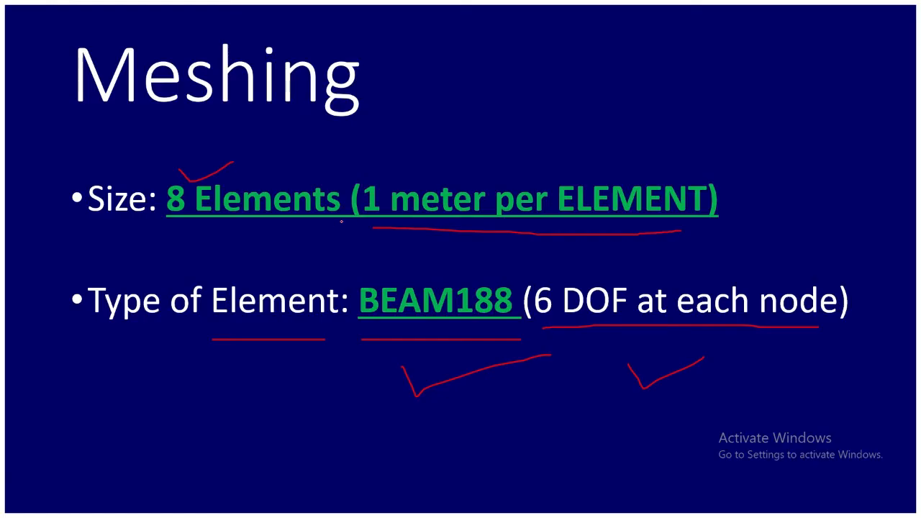
key(Right)
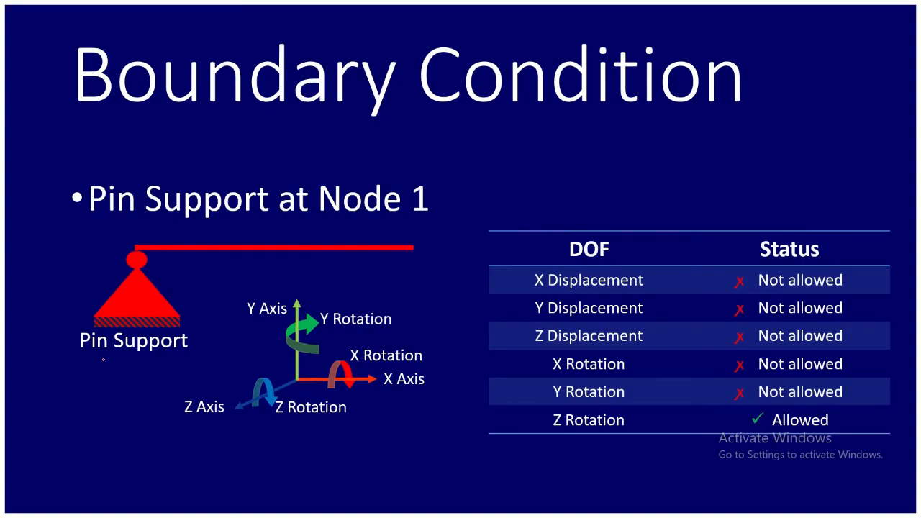
drag(82, 366, 165, 352)
drag(719, 278, 724, 395)
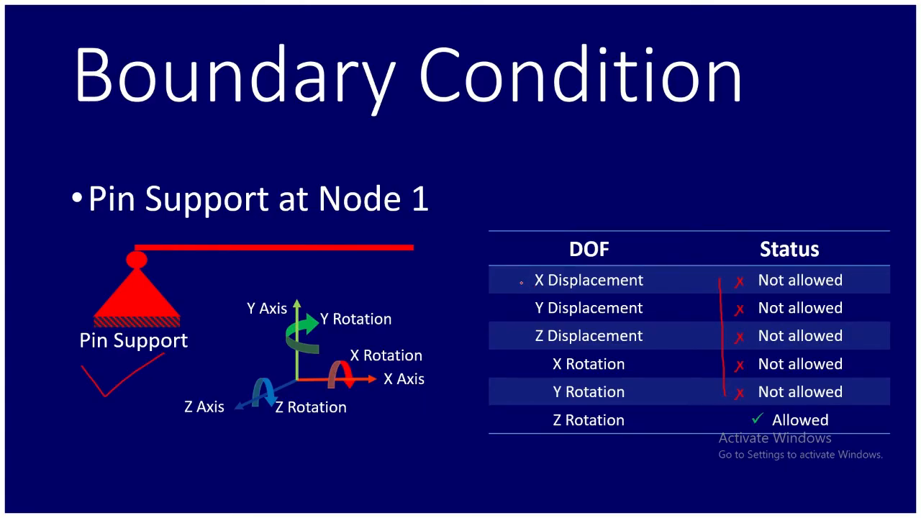
drag(527, 289, 588, 273)
drag(425, 378, 435, 390)
drag(534, 317, 556, 309)
drag(303, 308, 300, 278)
mouse_move(512, 335)
mouse_down()
mouse_move(525, 345)
mouse_move(578, 335)
mouse_up()
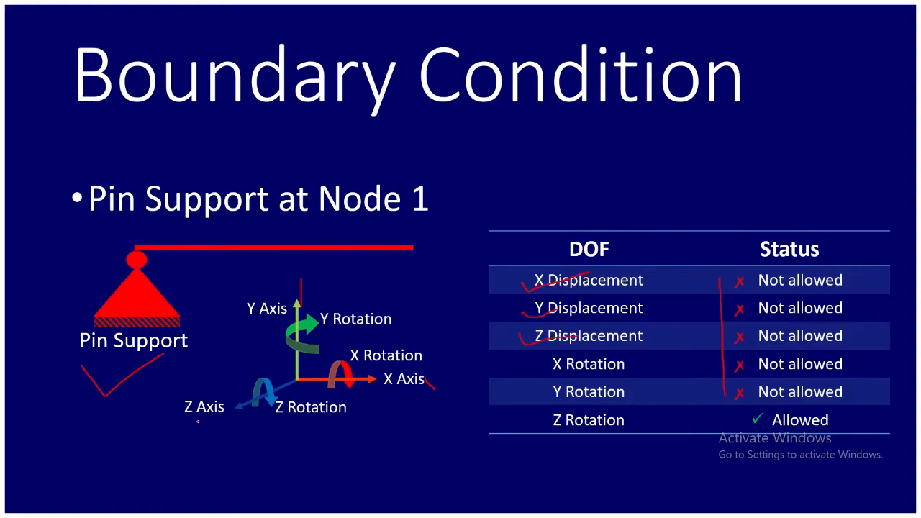
drag(173, 434, 250, 412)
drag(535, 367, 576, 358)
mouse_move(430, 354)
mouse_down()
mouse_move(456, 362)
mouse_move(441, 365)
mouse_up()
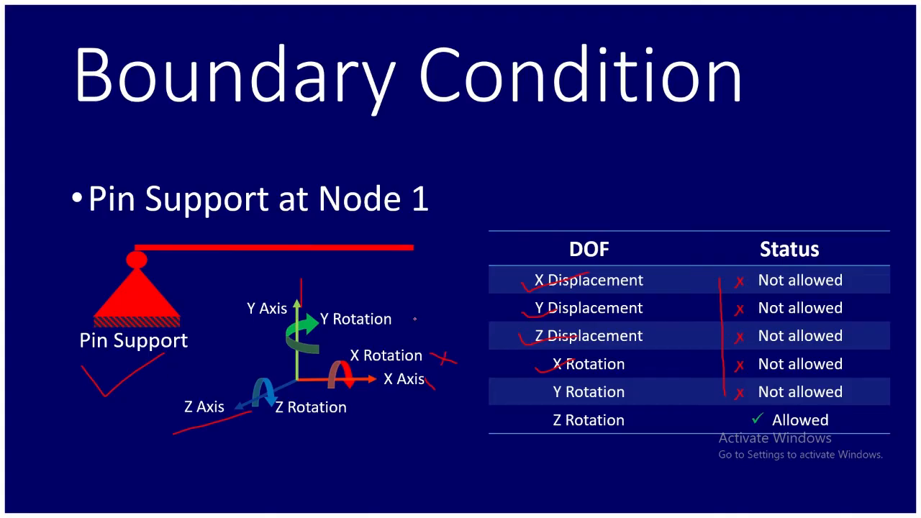
mouse_move(404, 318)
mouse_down()
mouse_move(431, 322)
mouse_move(421, 326)
mouse_up()
key(Right)
key(Left)
drag(509, 422, 568, 408)
- Switch to Ansys Mechanical and insert a Remote Displacement under the Static Structural analysis
key(alt+Tab)
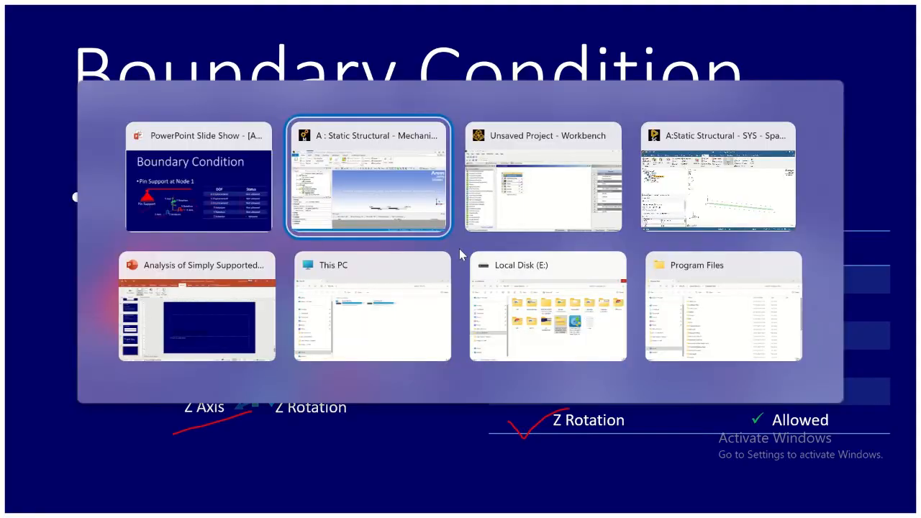
click(404, 208)
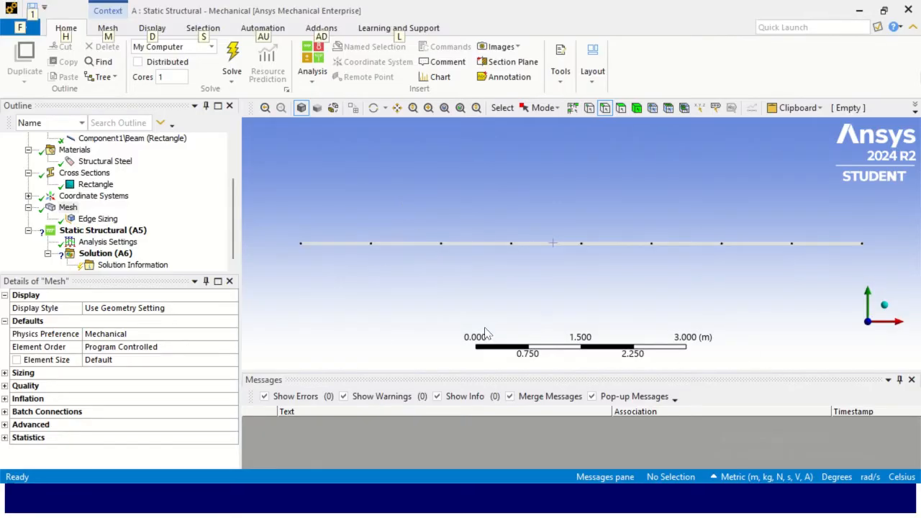
drag(148, 273, 192, 343)
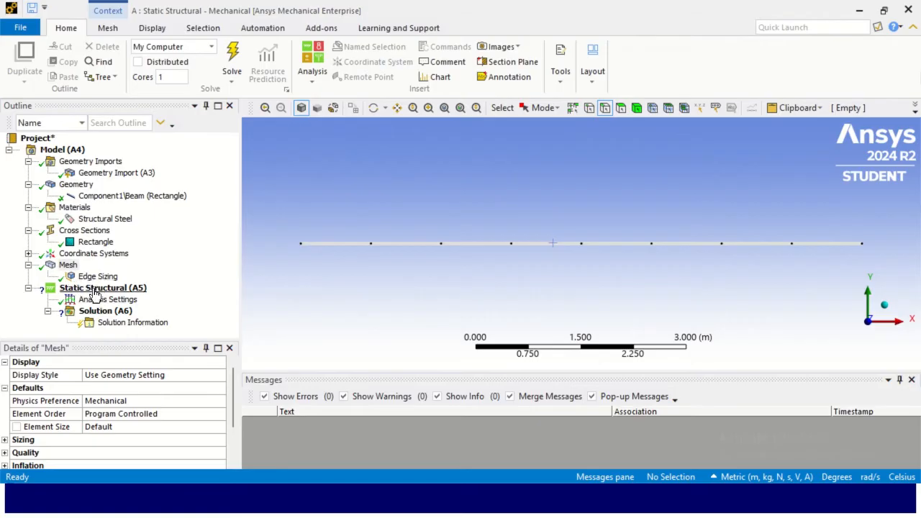
right_click(127, 290)
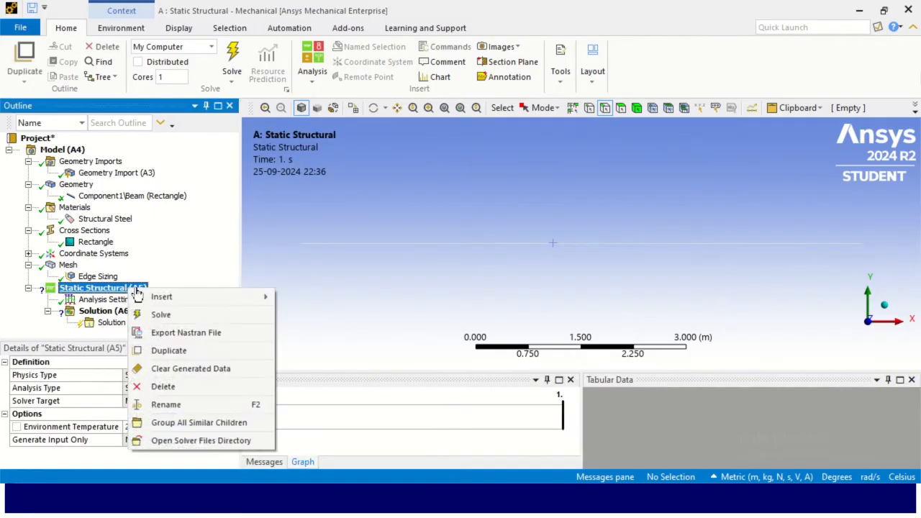
mouse_move(213, 299)
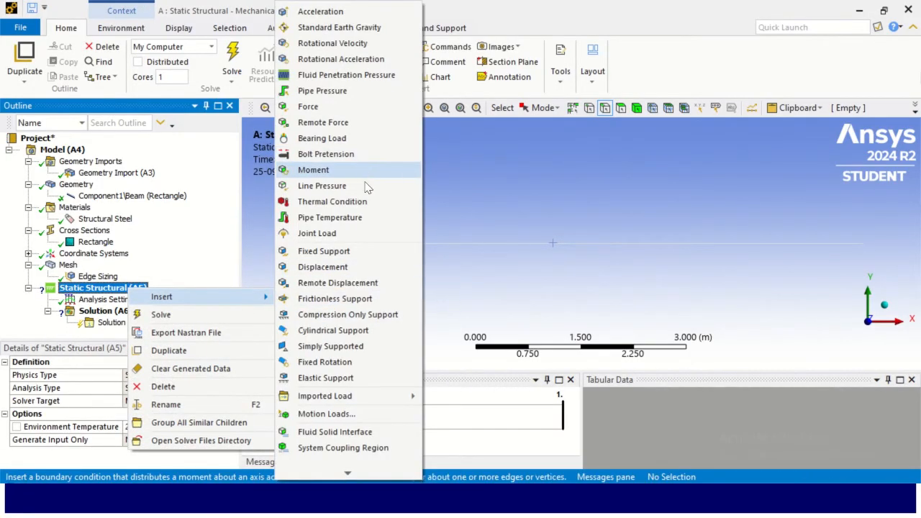
click(365, 283)
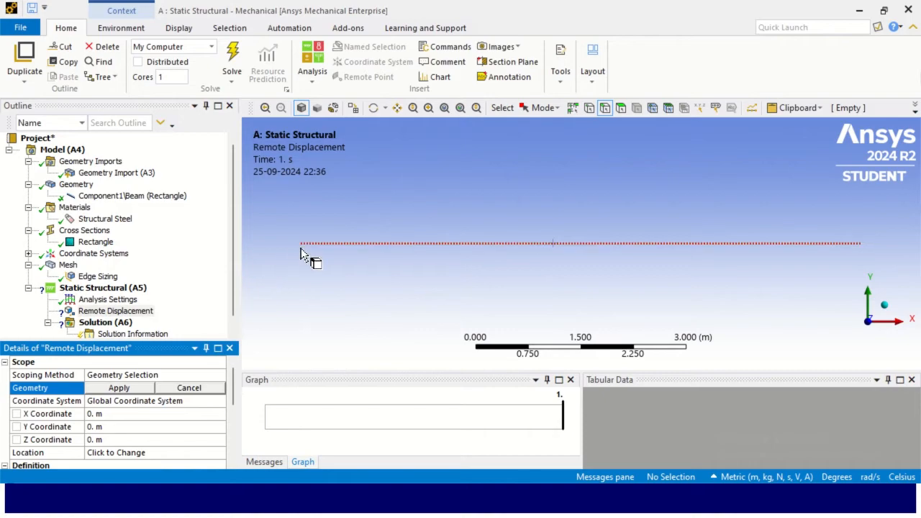
- Scope the remote displacement to the vertex at the beam's left end
click(543, 108)
click(559, 126)
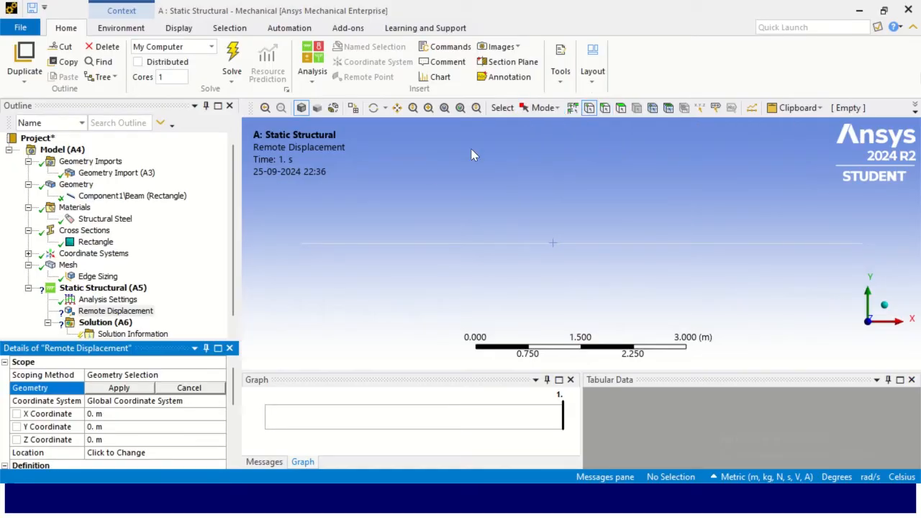
click(302, 250)
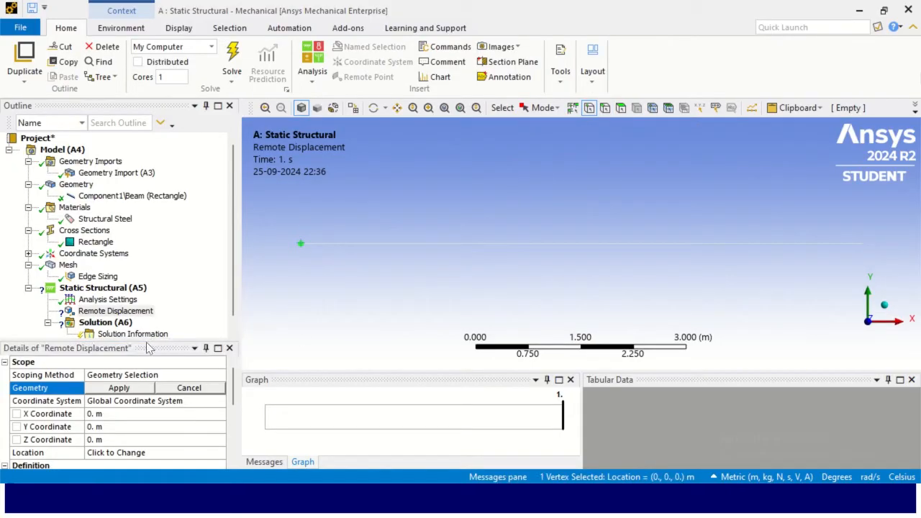
drag(163, 338, 161, 228)
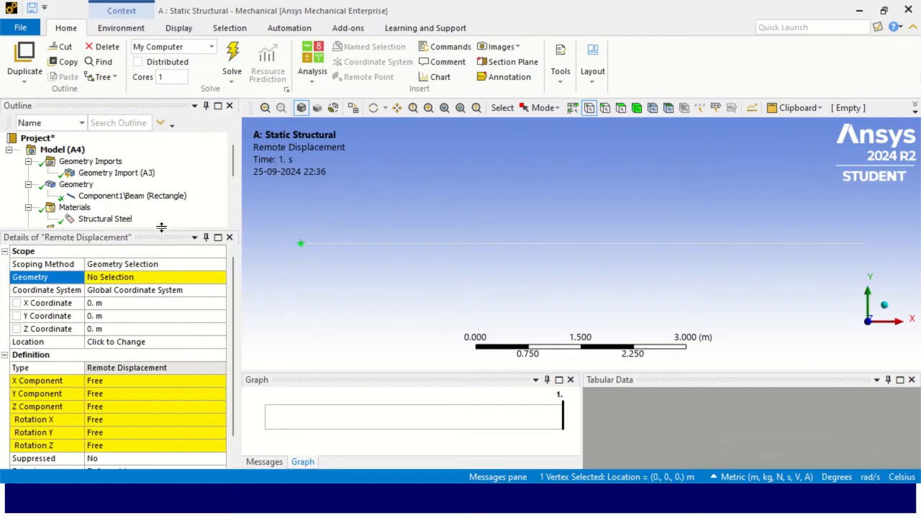
click(131, 279)
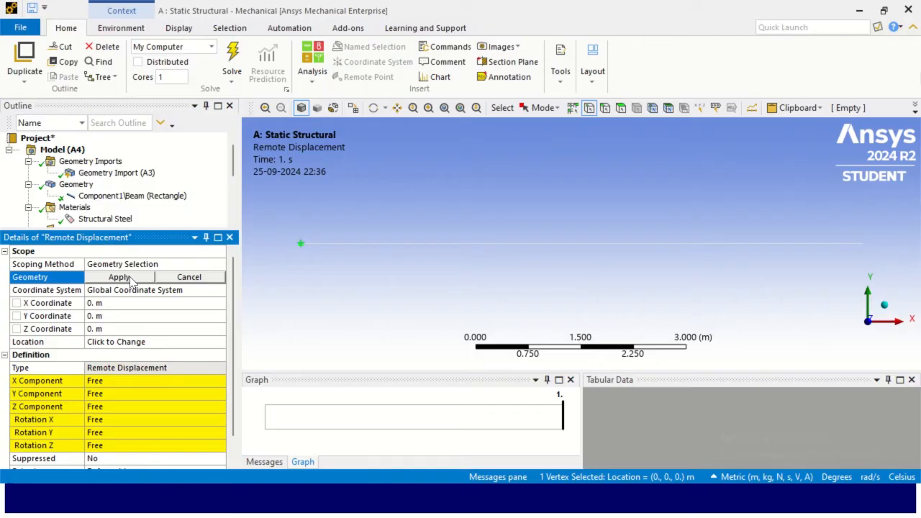
click(119, 278)
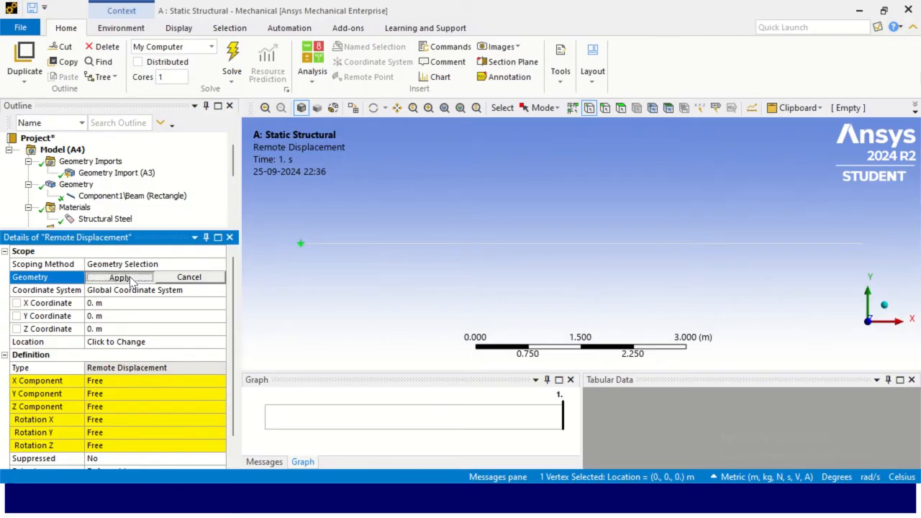
- Set the remote displacement's X, Y and Z components and its X and Y rotations to 0
scroll(146, 360, down, 1)
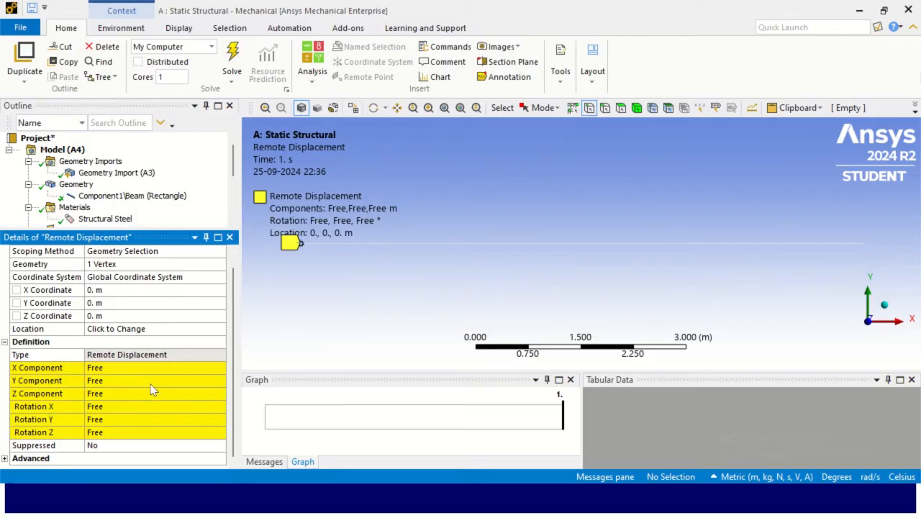
click(132, 369)
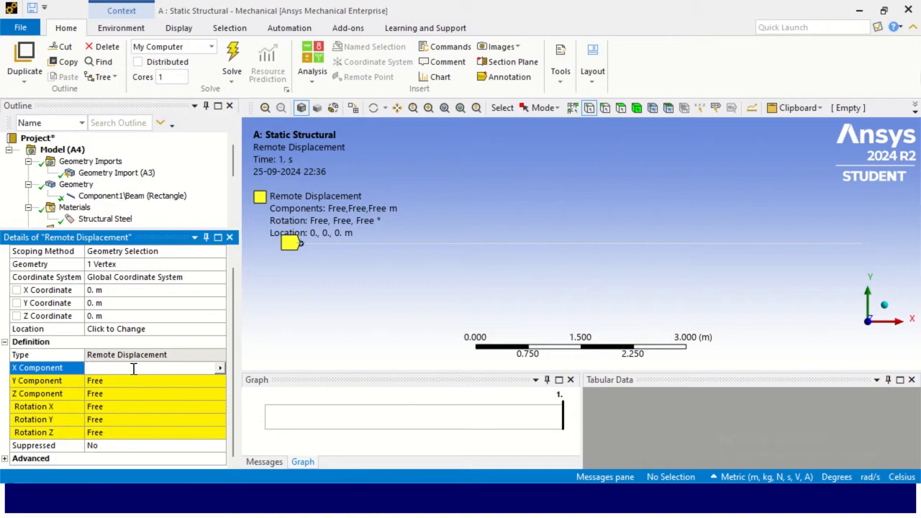
text(0)
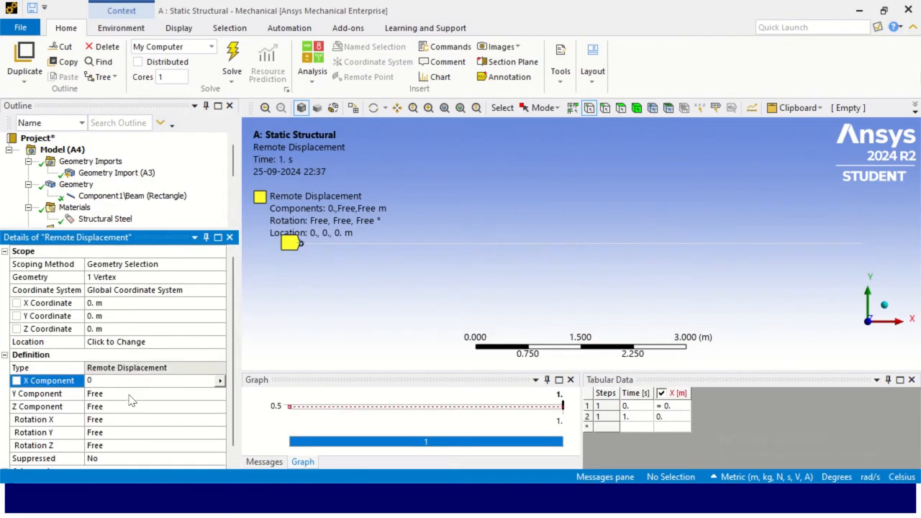
key(Return)
text(0)
key(Return)
text(0)
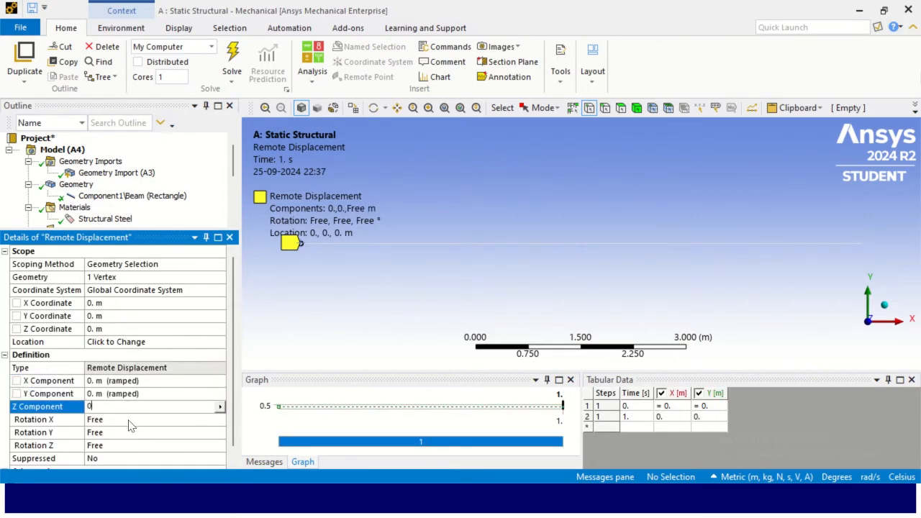
key(Return)
text(0)
key(Return)
text(0)
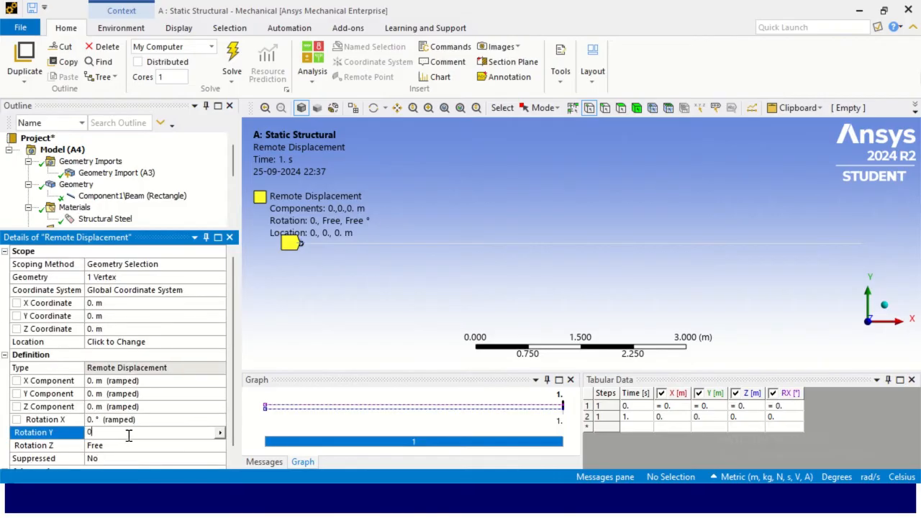
key(Return)
click(328, 334)
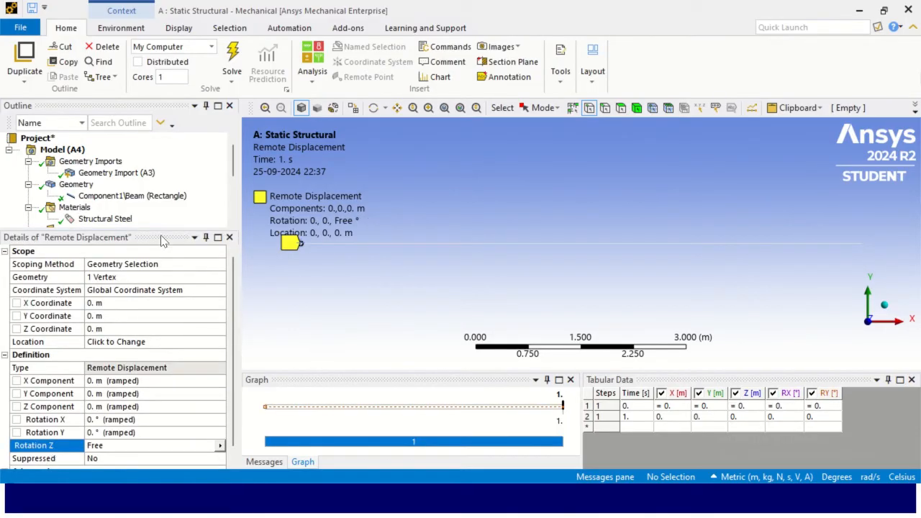
- Switch to the slide show and advance to the next slide
drag(160, 228, 156, 398)
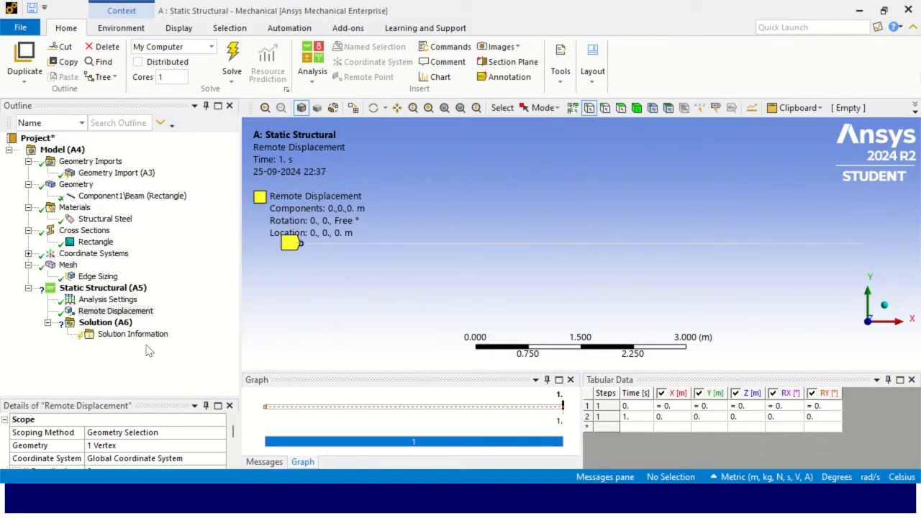
key(alt+Tab)
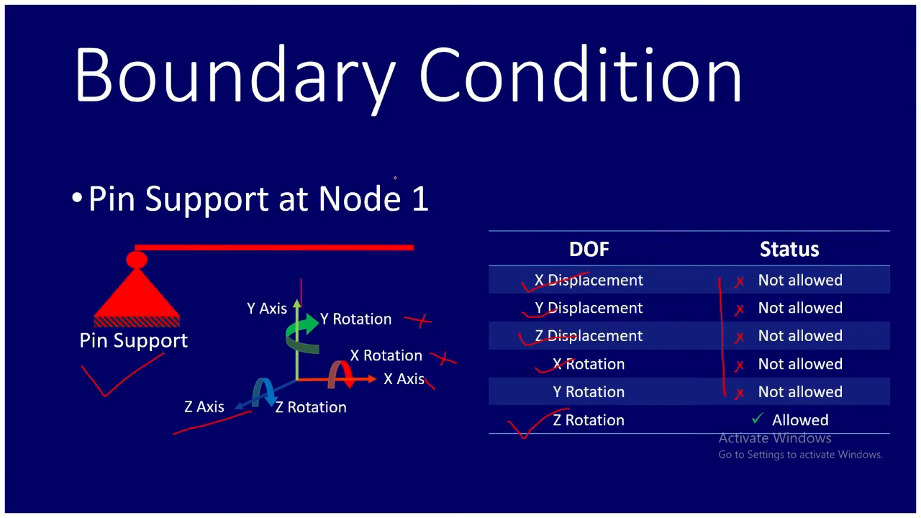
key(Right)
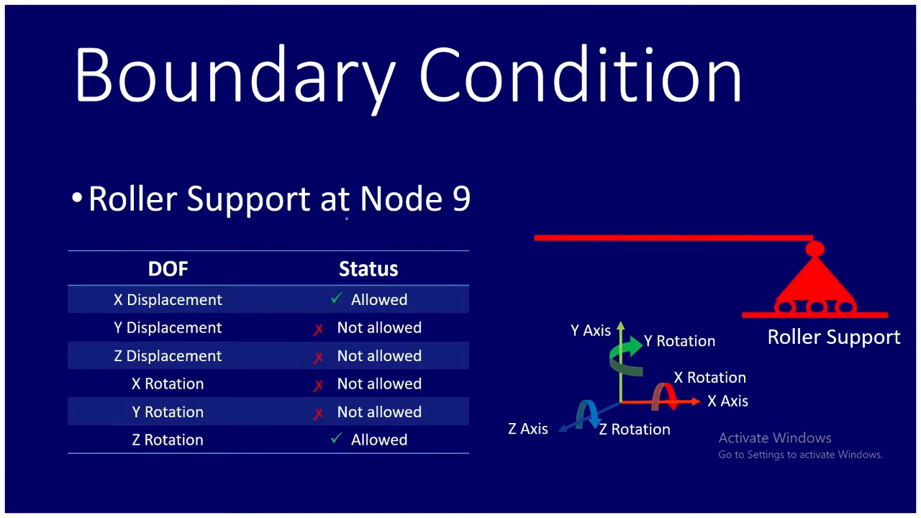
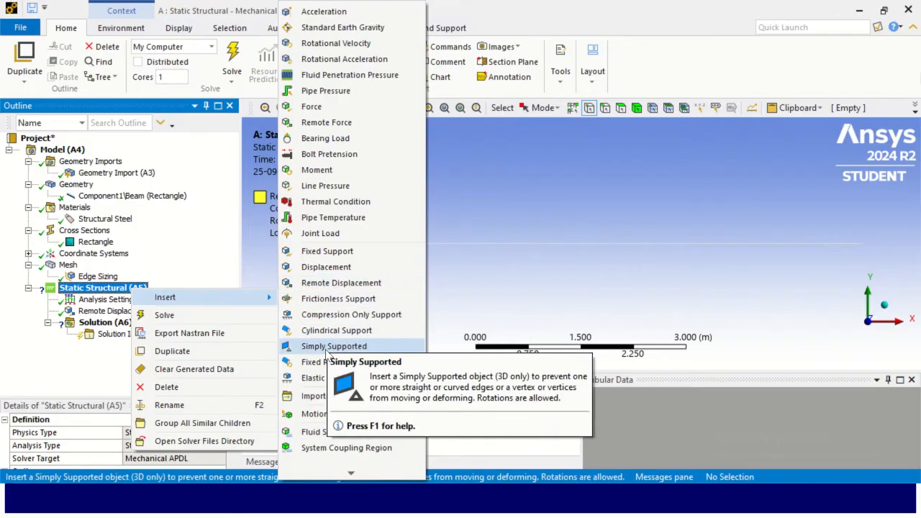
- Insert a second Remote Displacement and scope it to the vertex at the beam's right end
click(342, 284)
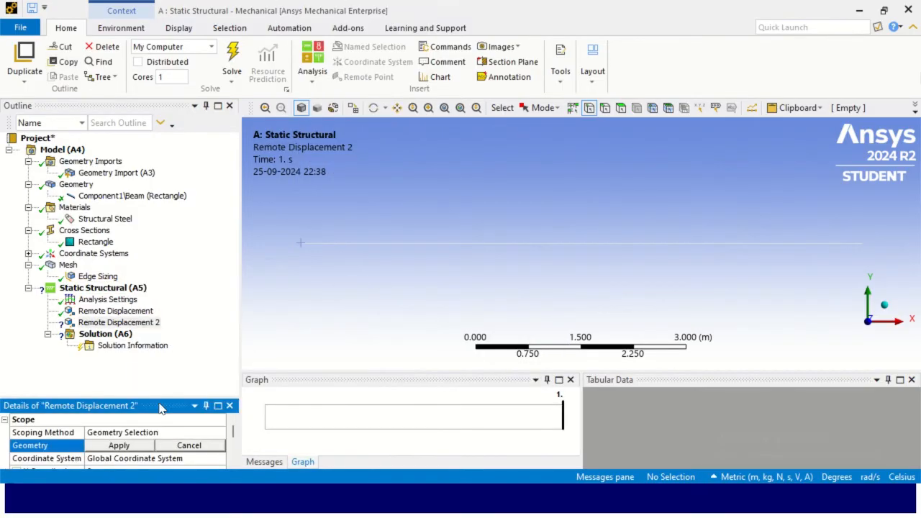
drag(148, 395, 165, 325)
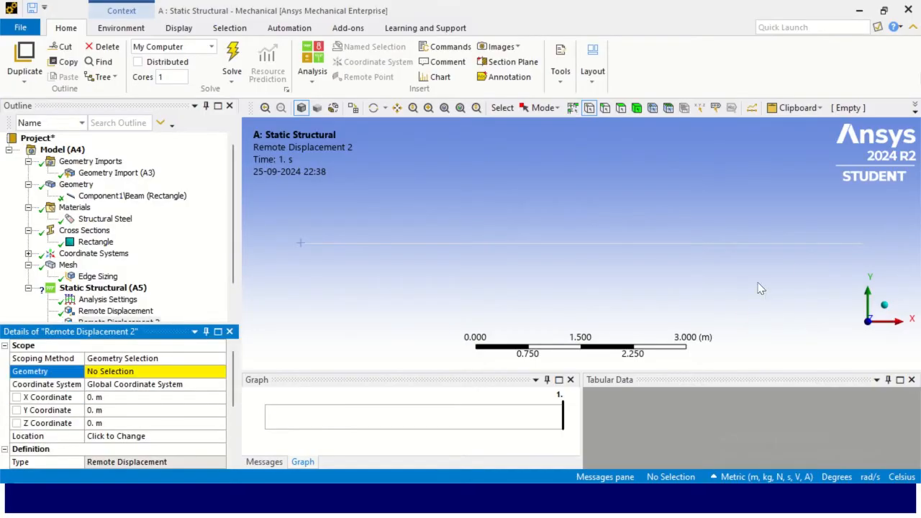
click(860, 244)
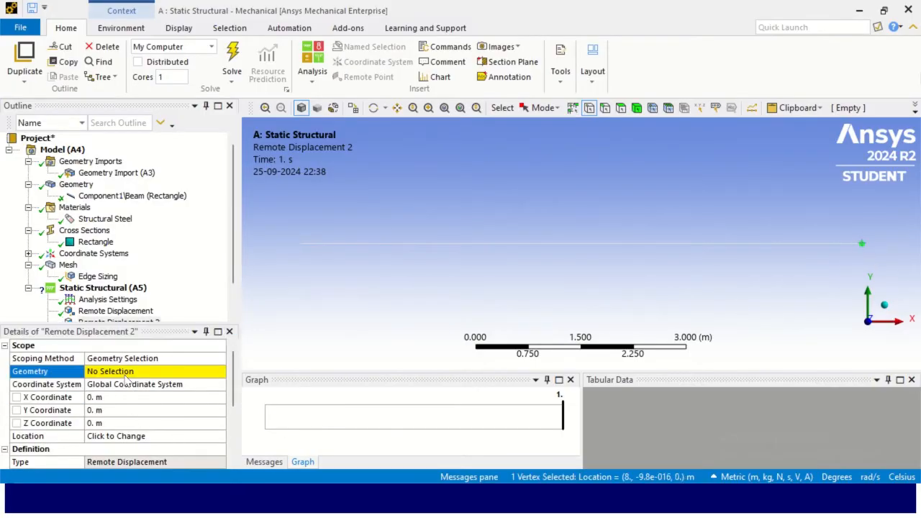
click(126, 373)
click(119, 371)
drag(132, 325, 117, 156)
- Set the second remote displacement's Y and Z components and its X and Y rotations to 0
click(110, 321)
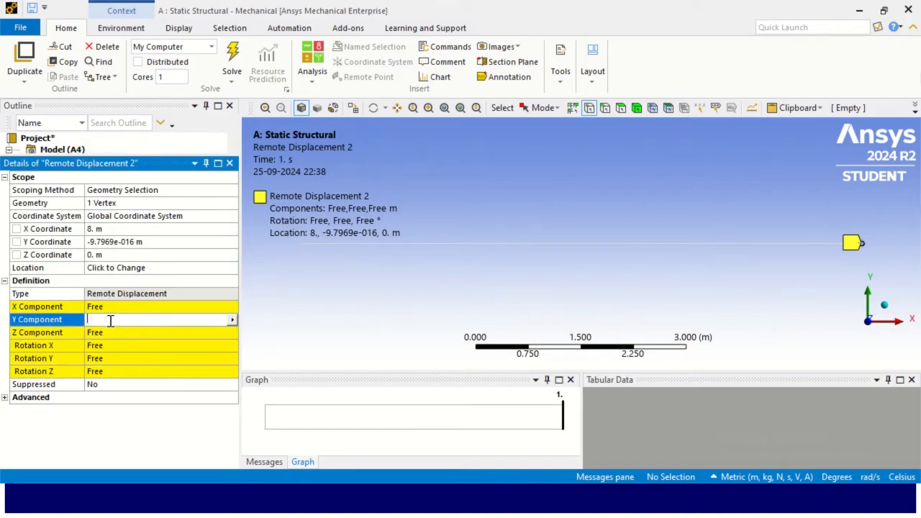
text(0)
key(Return)
click(121, 332)
text(0)
key(Return)
click(124, 346)
text(0)
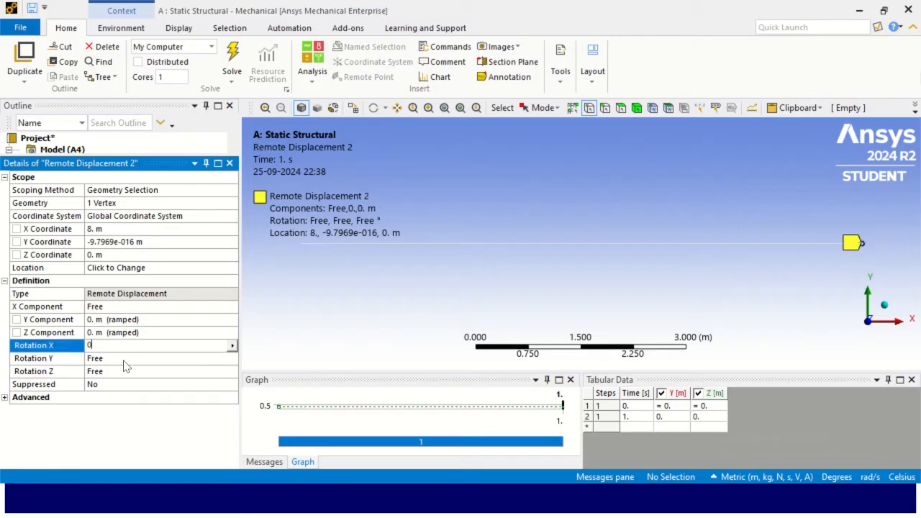
key(Return)
click(121, 358)
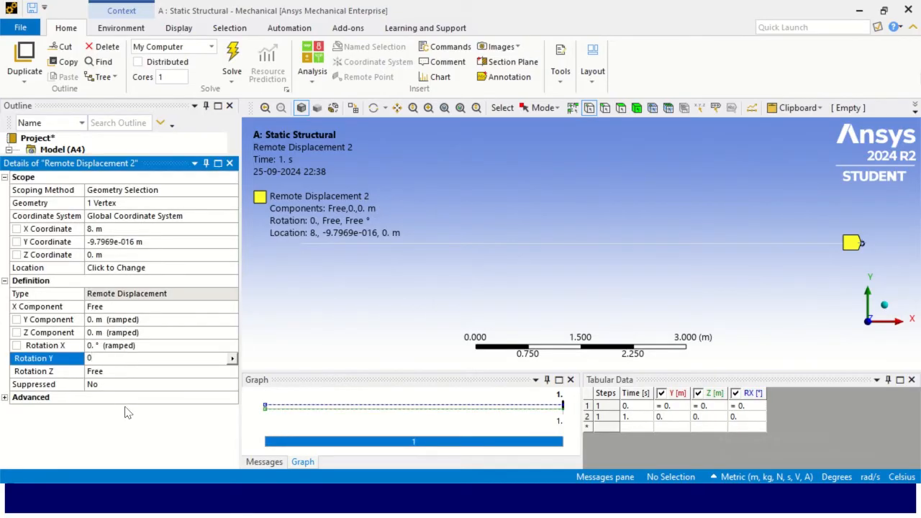
key(Return)
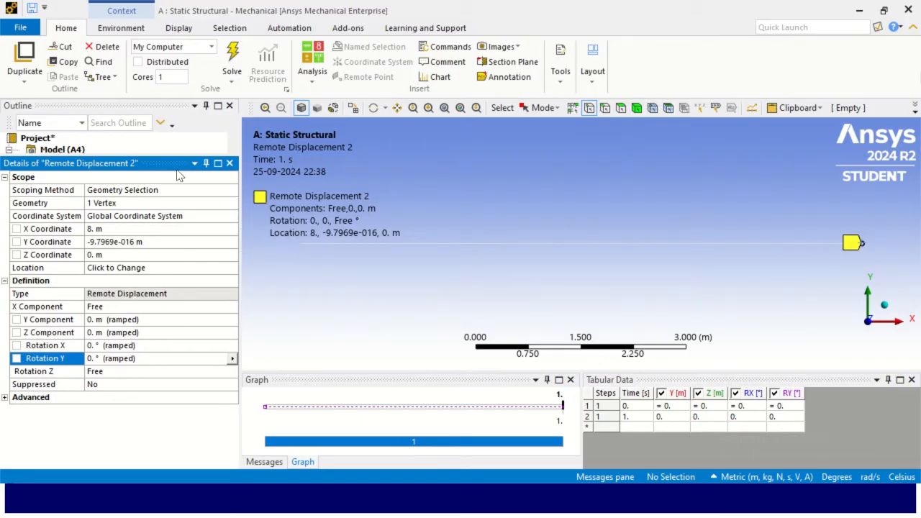
drag(176, 158, 183, 406)
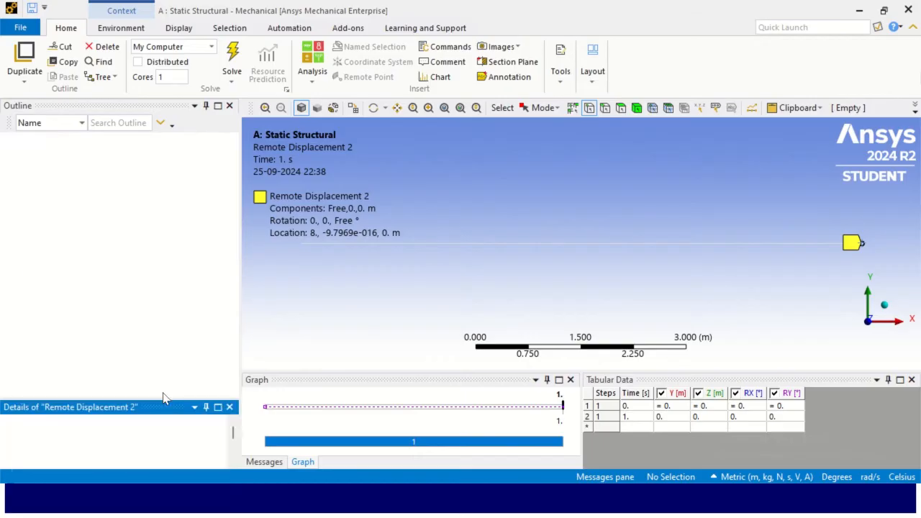
right_click(124, 290)
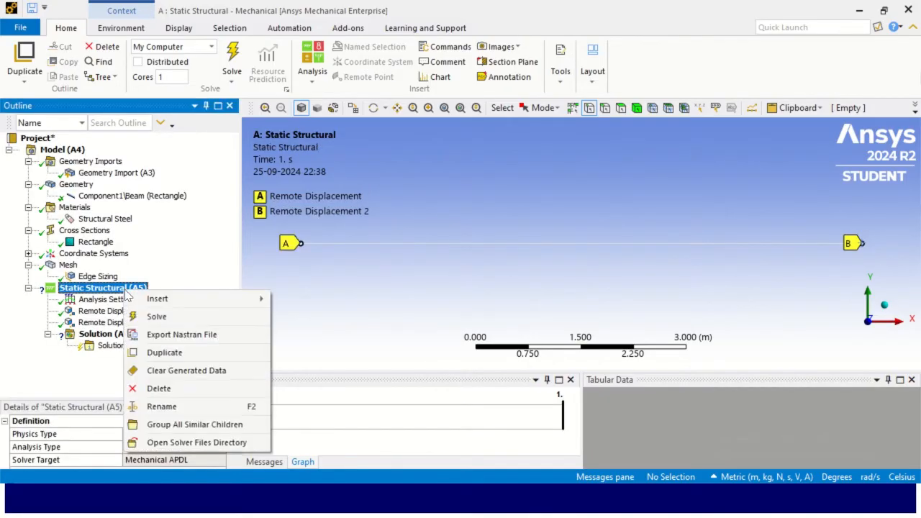
mouse_move(180, 307)
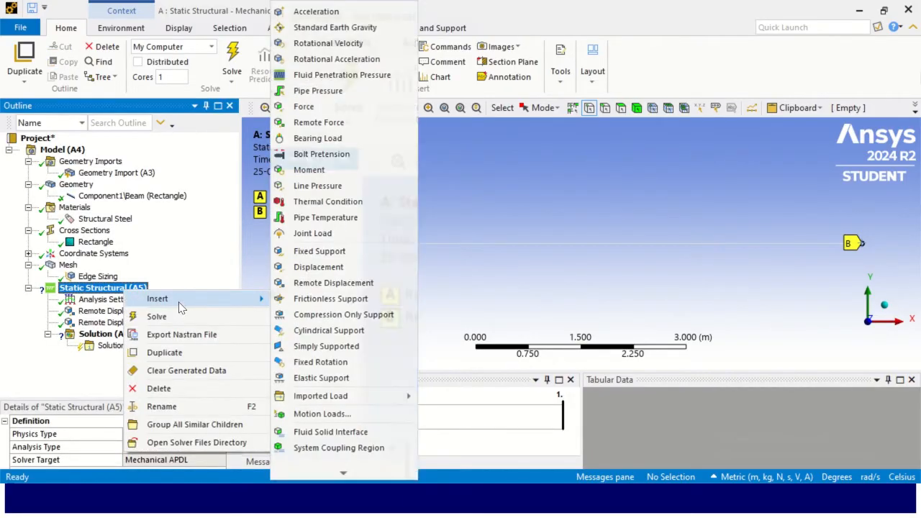
click(181, 265)
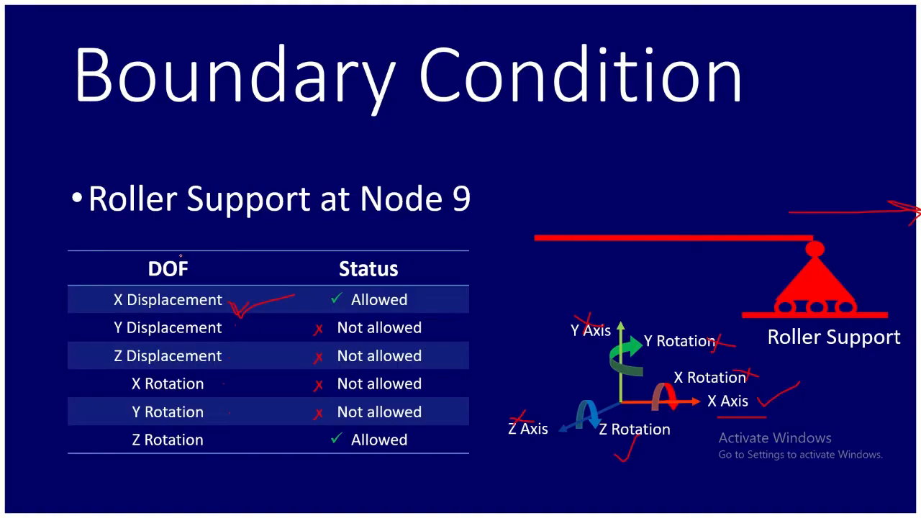
- Advance the slide show to the Forces slide and underline the 20 kN/m UDL over the full length
key(Right)
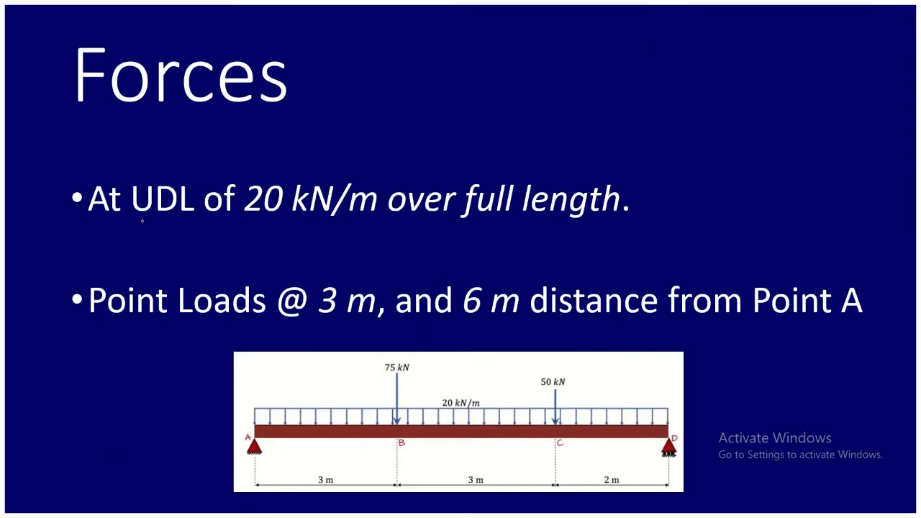
drag(151, 227, 350, 226)
drag(408, 223, 571, 227)
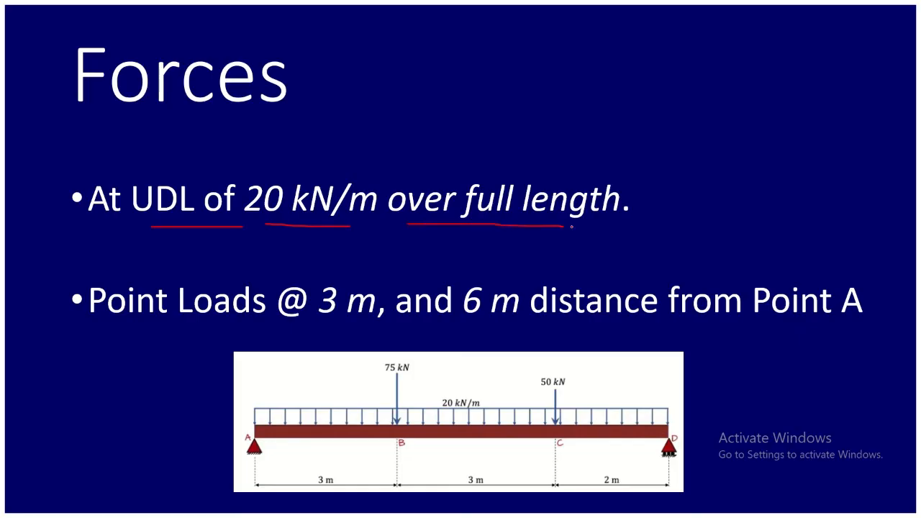
- Switch to Ansys Mechanical and insert a Line Pressure scoped to the beam's full edge
key(alt+Tab)
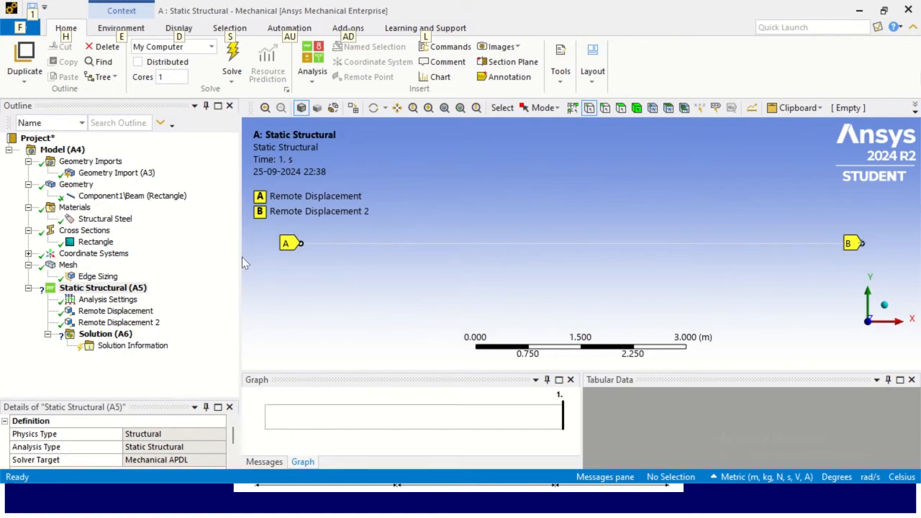
right_click(122, 289)
mouse_move(205, 300)
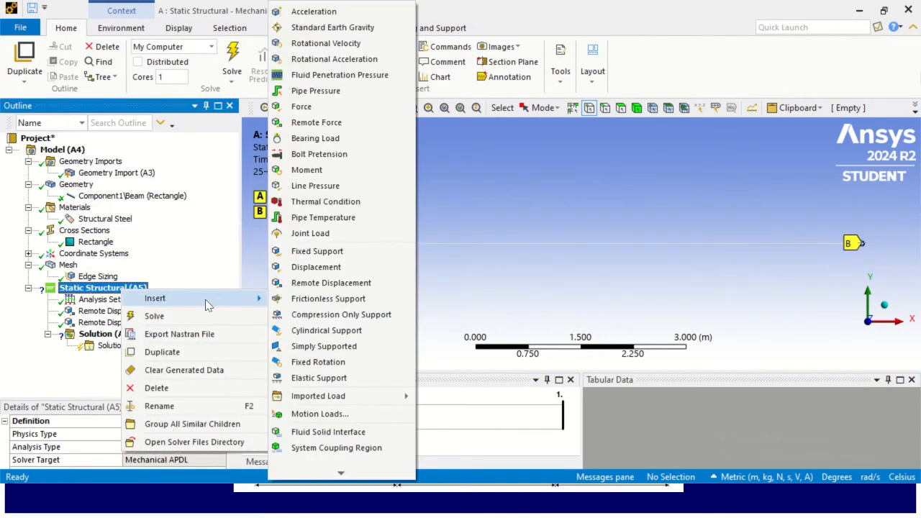
click(300, 188)
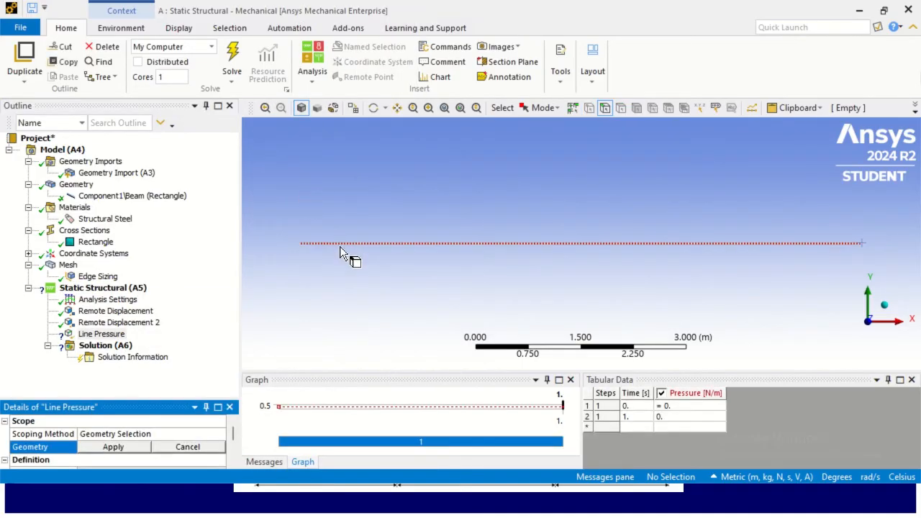
click(427, 243)
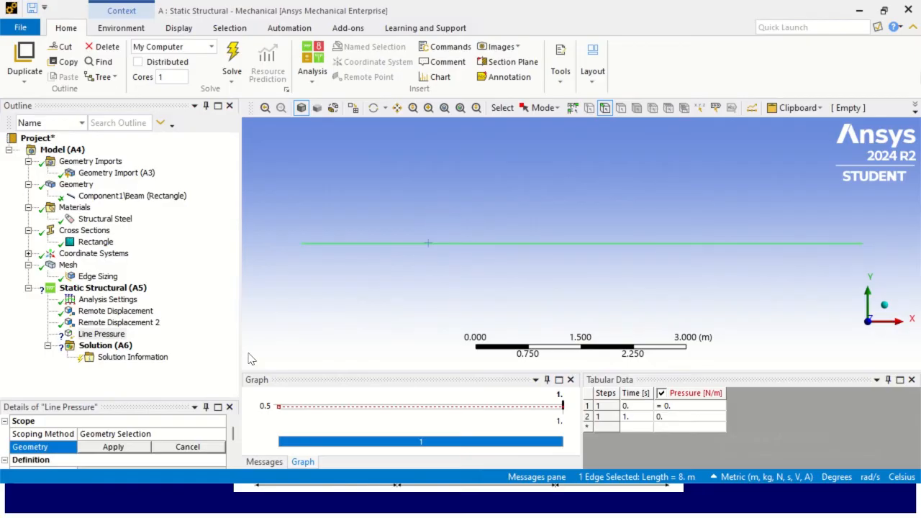
drag(144, 398, 149, 255)
click(137, 299)
click(138, 300)
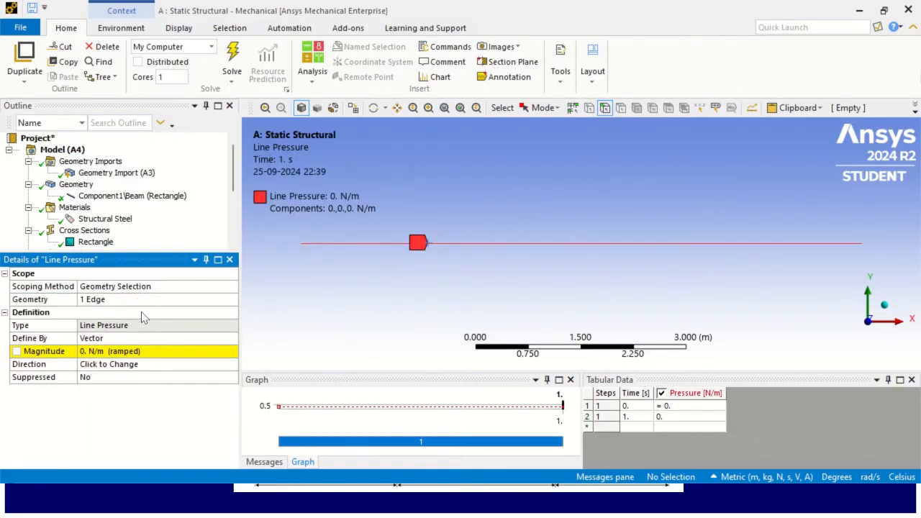
- Define the line pressure by Components and set its Y component to -20000 N/m
click(176, 339)
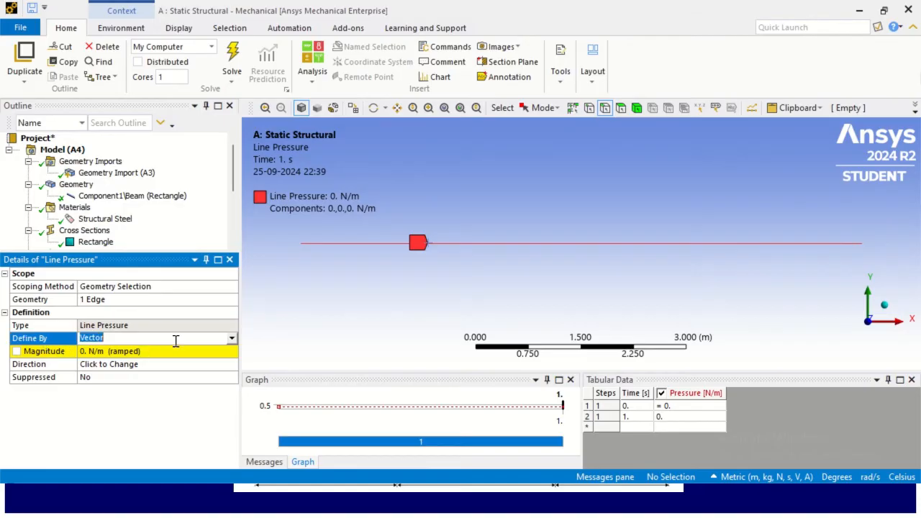
click(232, 338)
click(196, 351)
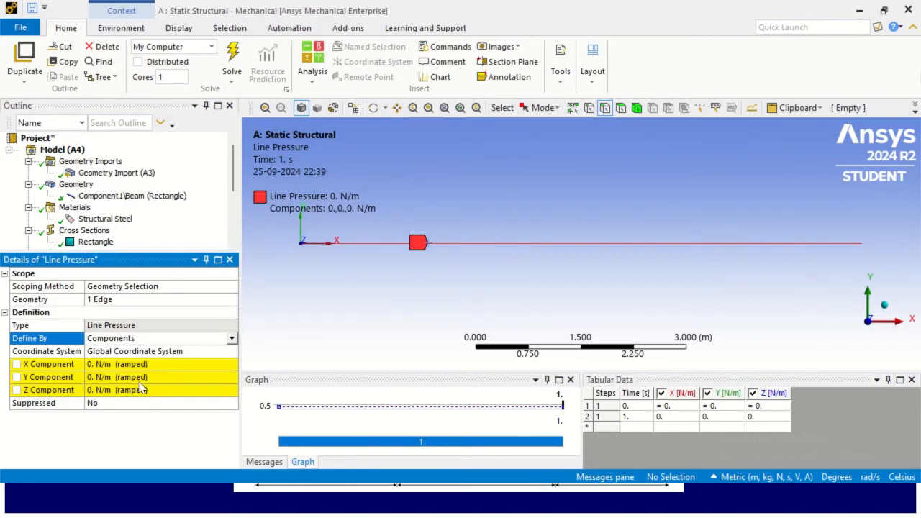
click(159, 375)
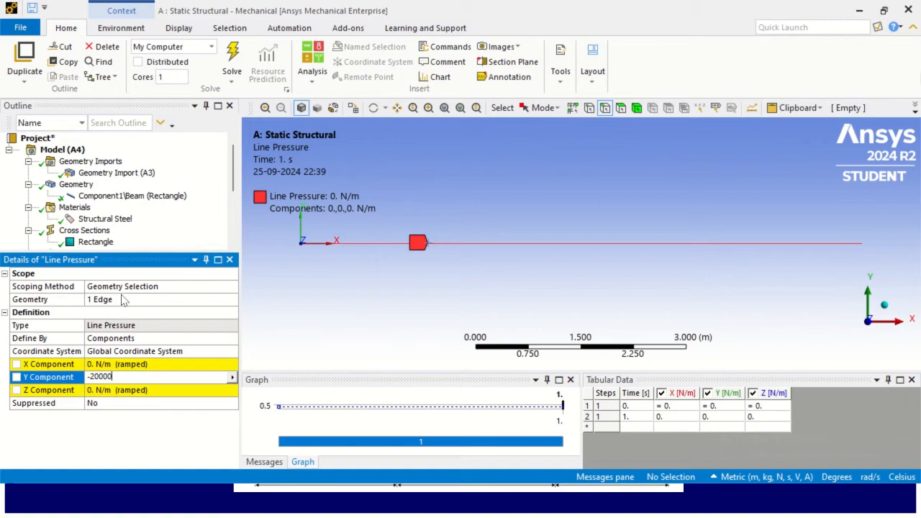
drag(238, 189, 233, 228)
drag(179, 252, 179, 330)
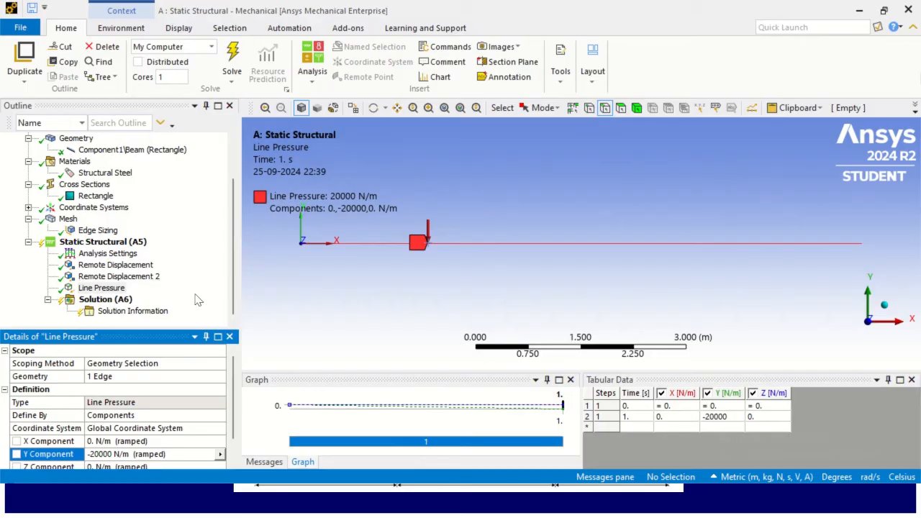
- Insert a Directional Deformation result under Solution and set its orientation to the Y axis
right_click(120, 302)
mouse_move(151, 308)
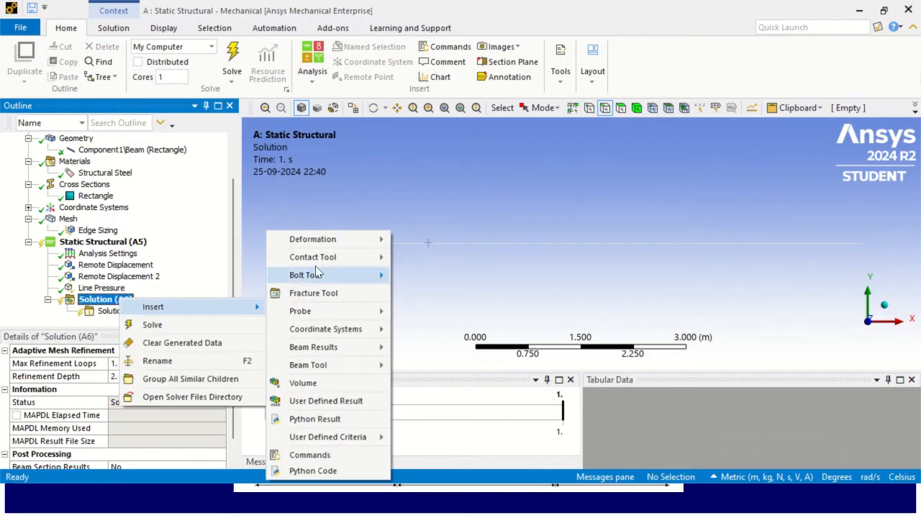
mouse_move(329, 244)
click(428, 256)
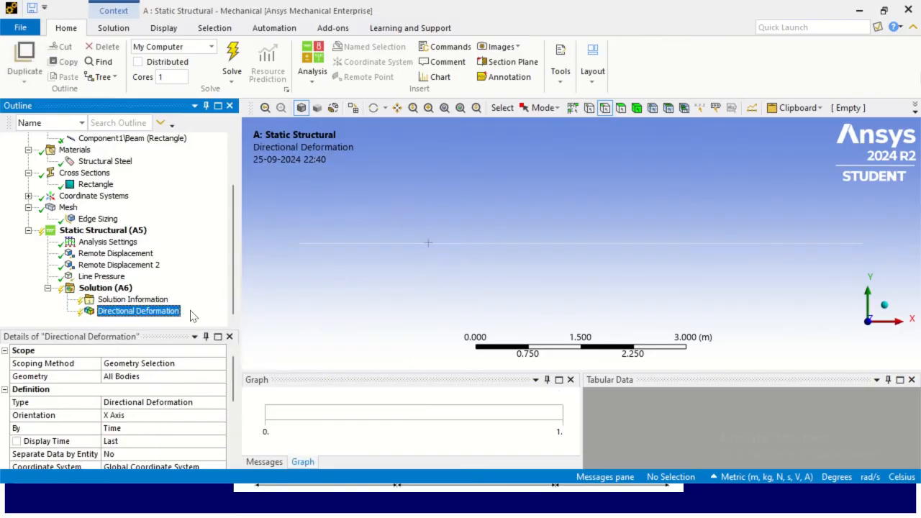
drag(137, 328, 151, 246)
click(143, 333)
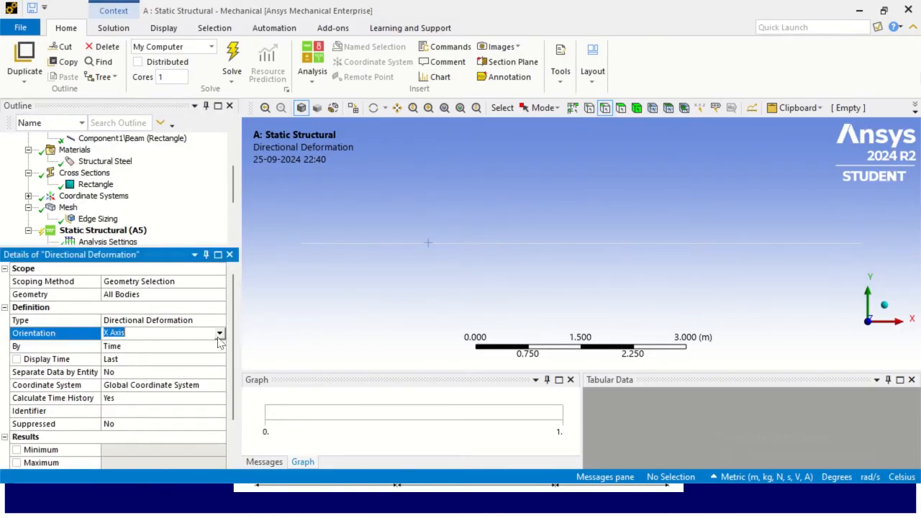
click(219, 334)
click(187, 352)
drag(177, 254, 168, 359)
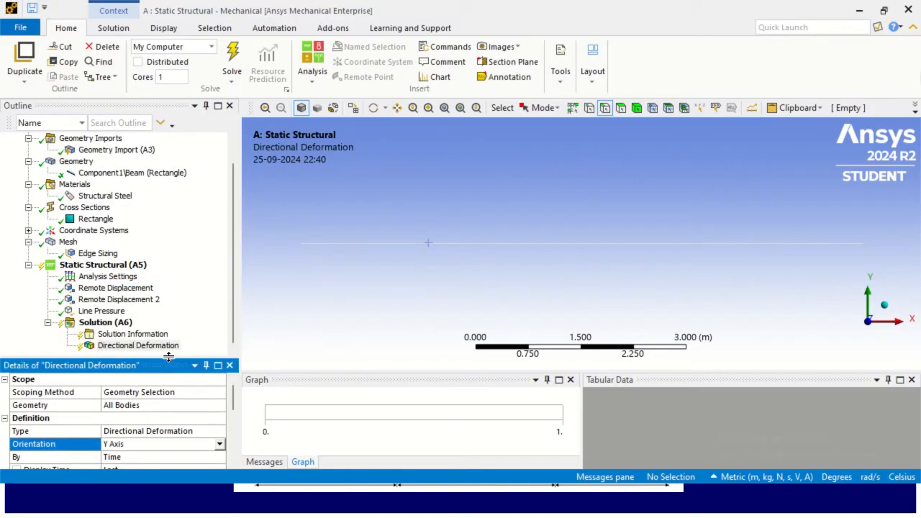
- Solve the analysis and display the Y directional deformation result
right_click(110, 328)
click(166, 351)
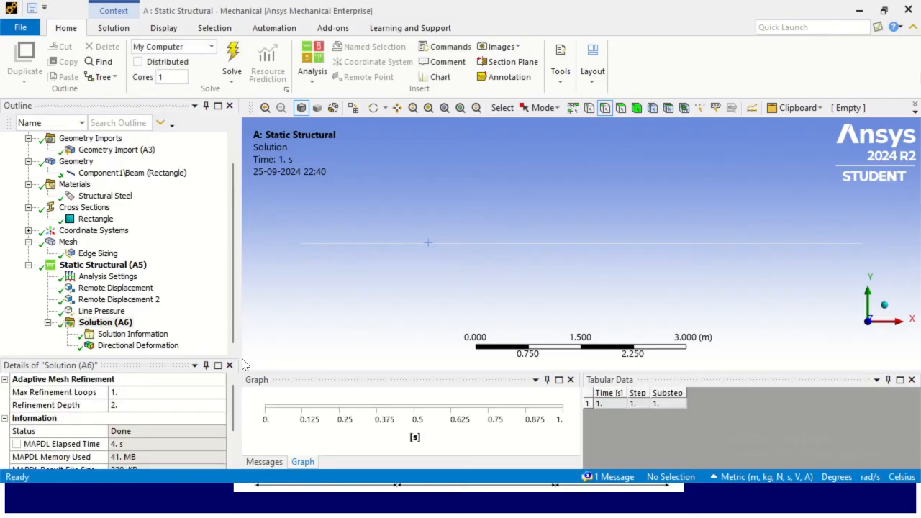
click(167, 346)
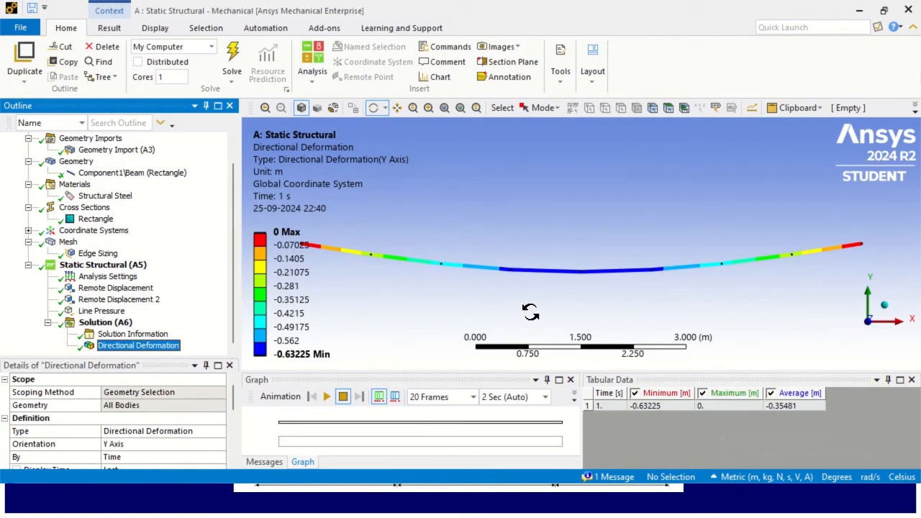
scroll(604, 239, down, 1)
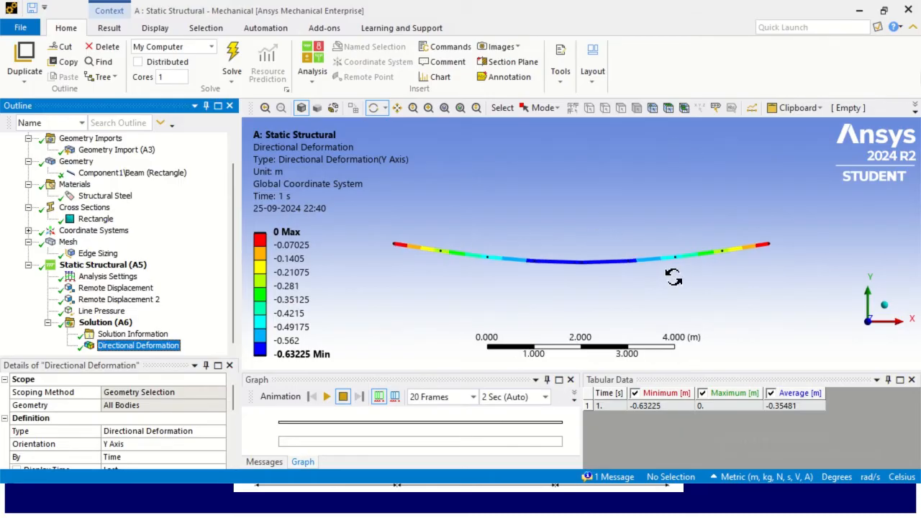
scroll(672, 277, up, 1)
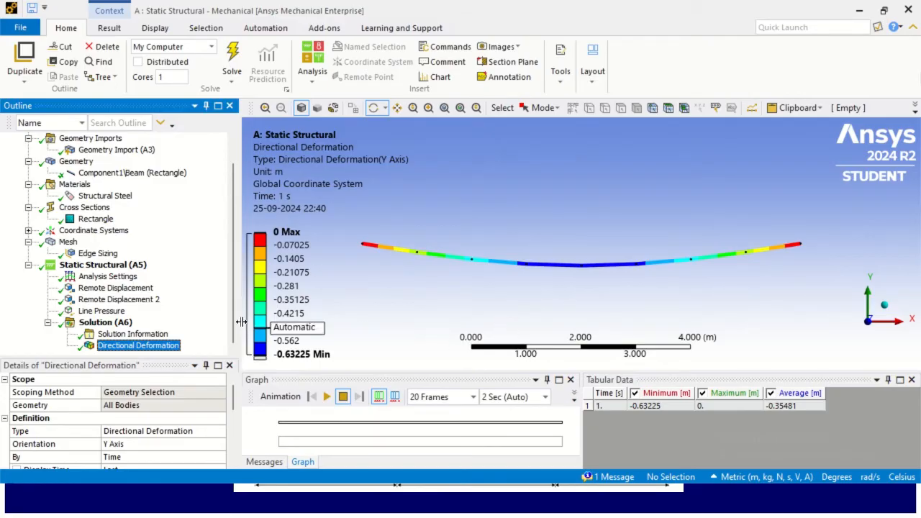
click(101, 265)
right_click(128, 268)
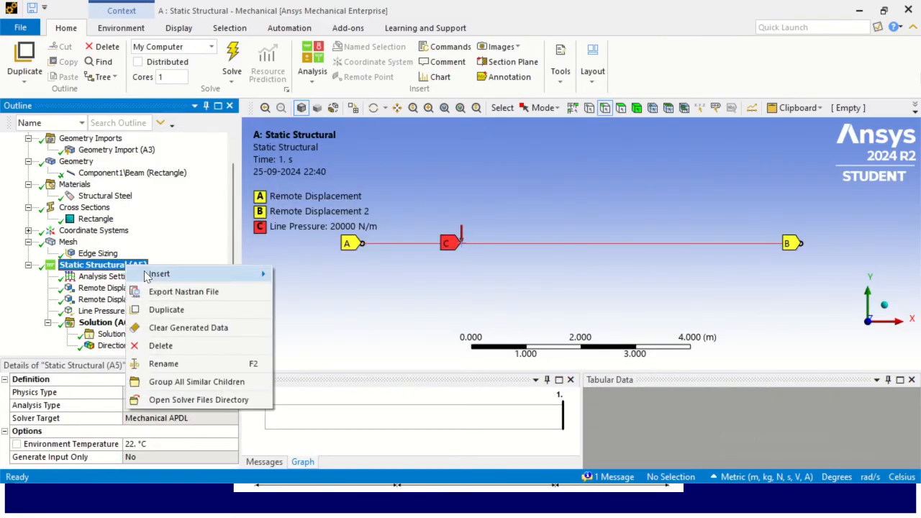
mouse_move(159, 275)
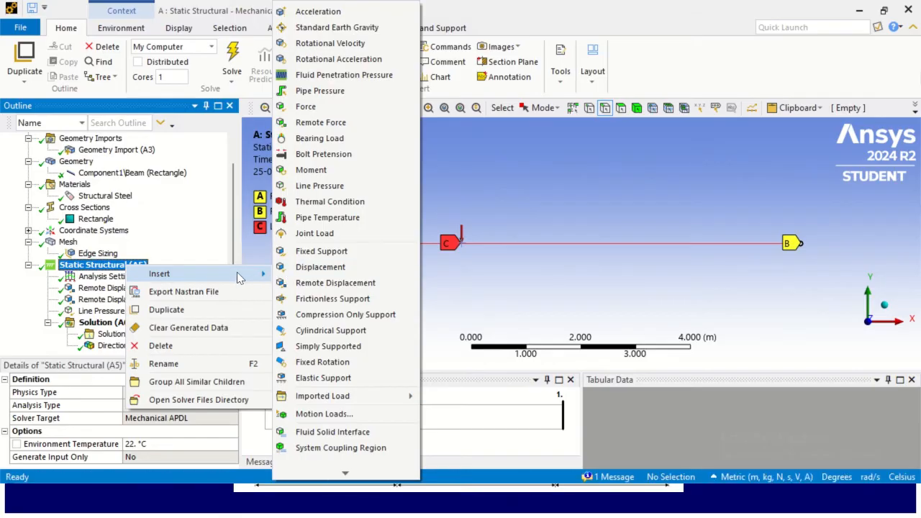
click(188, 257)
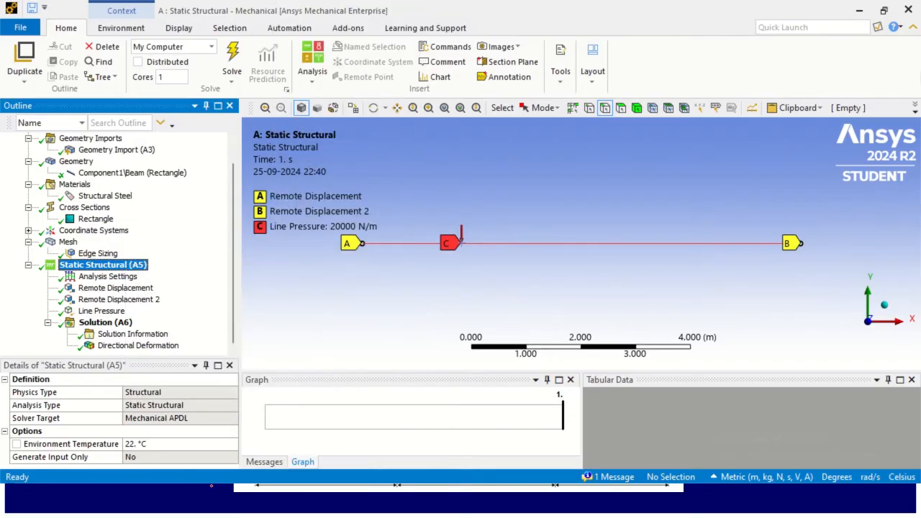
- Switch to the slide show and review the 75 kN point load on the Forces slide
click(212, 484)
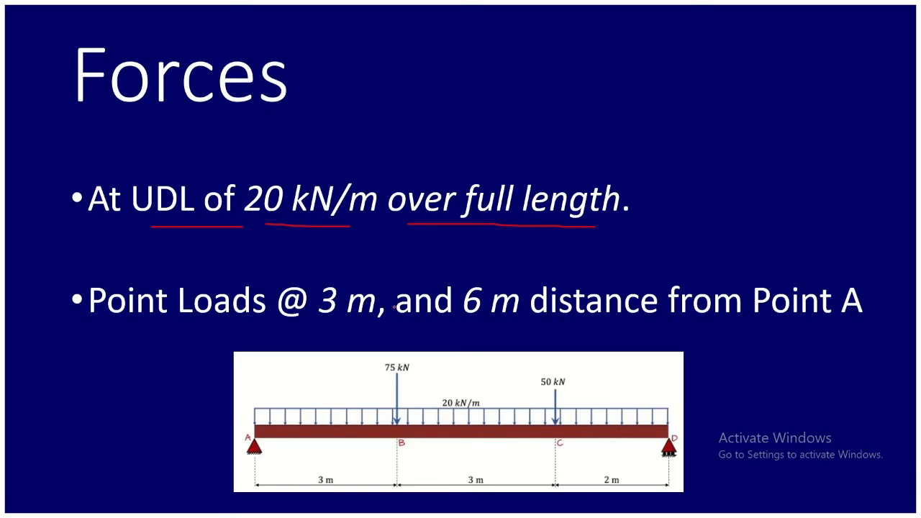
key(Right)
key(Left)
drag(379, 378, 435, 376)
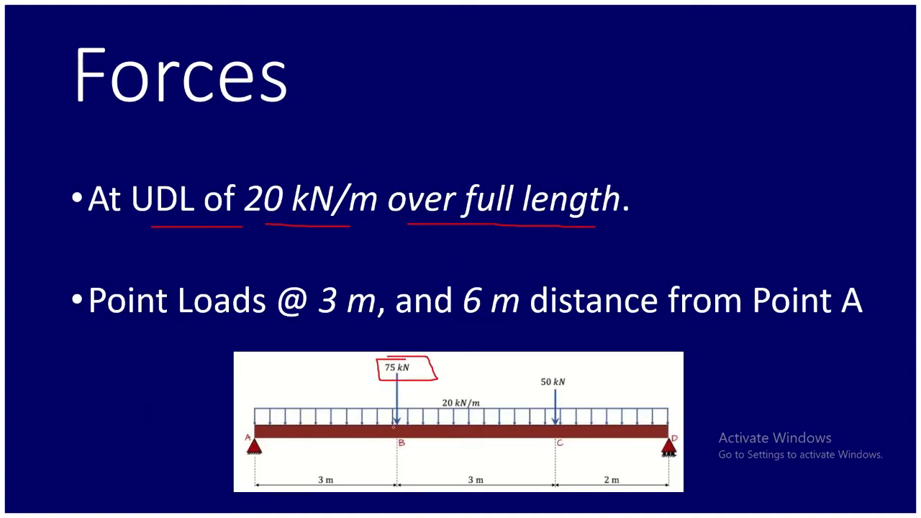
- Return to Mechanical and insert a Nodal Force load under the Static Structural analysis
drag(395, 402, 414, 412)
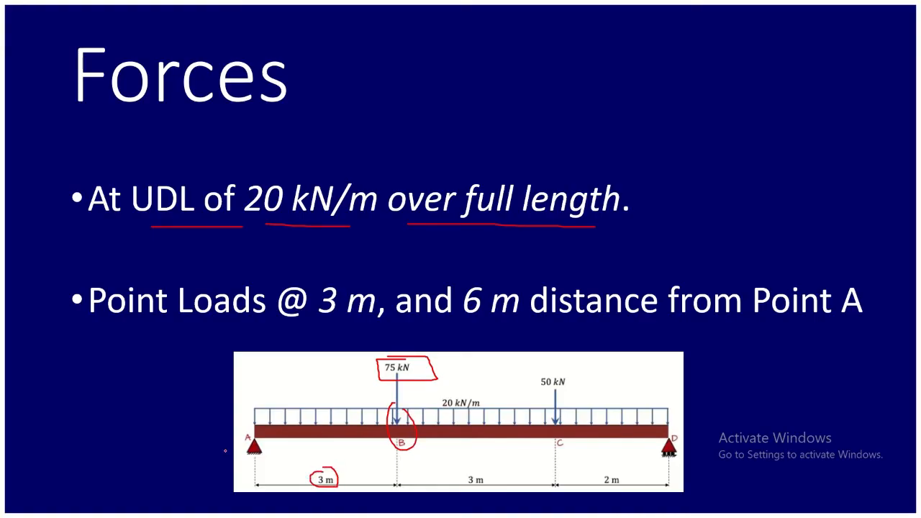
key(alt+Tab)
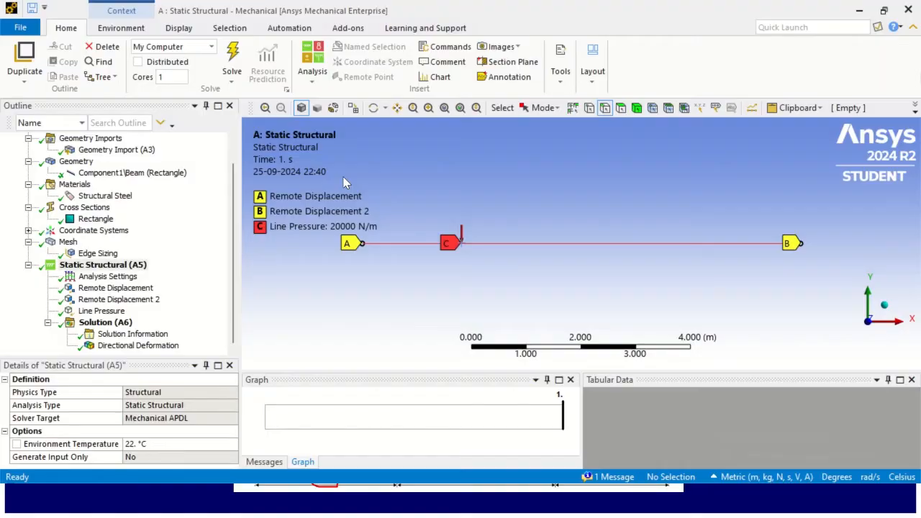
key(alt)
click(136, 269)
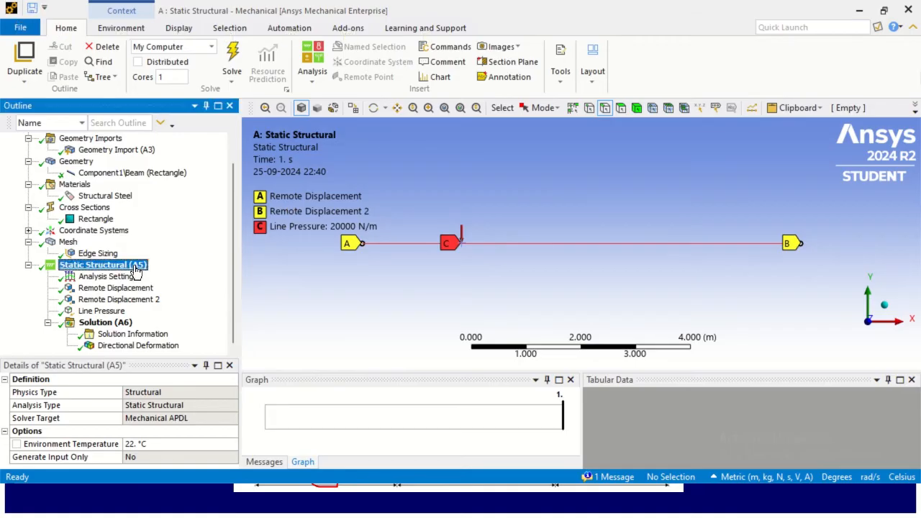
right_click(136, 269)
mouse_move(168, 277)
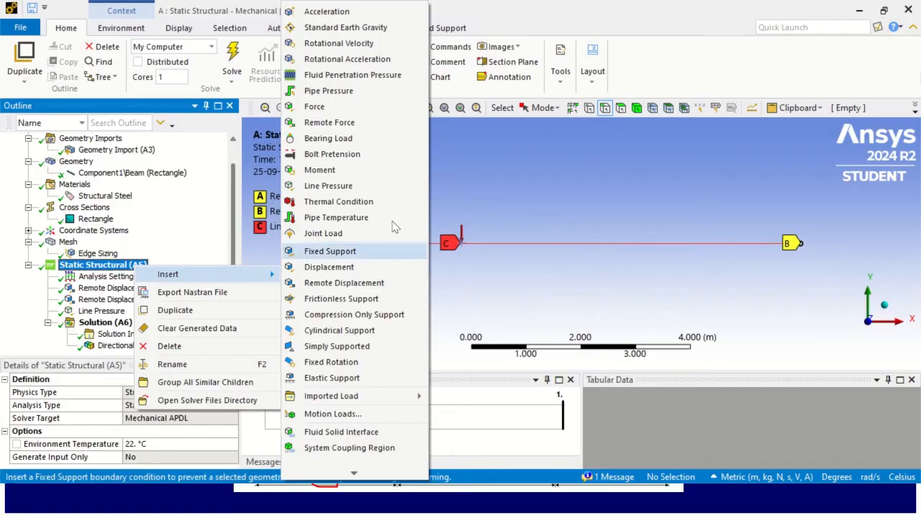
mouse_move(354, 474)
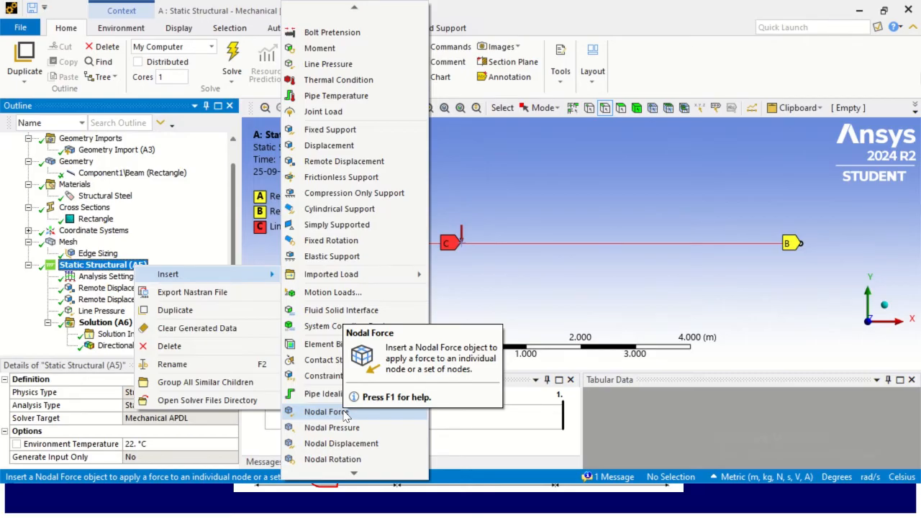
click(344, 413)
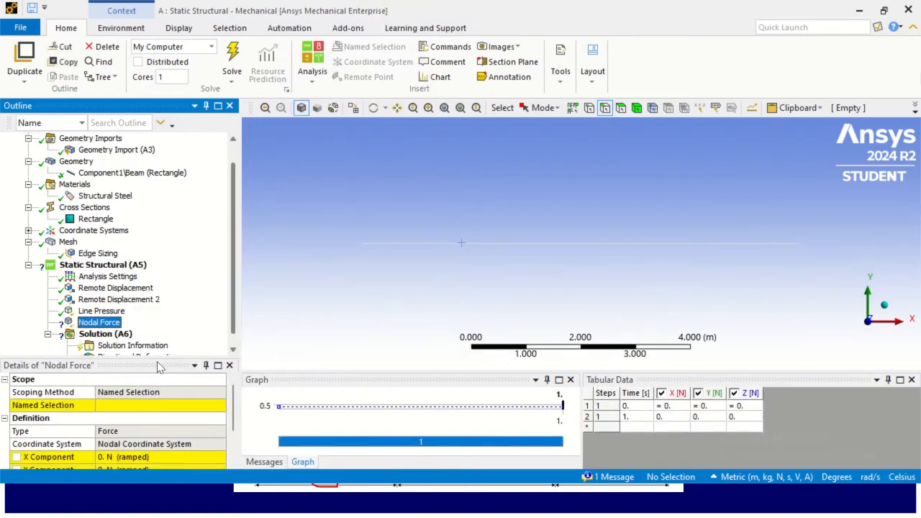
drag(160, 367, 159, 258)
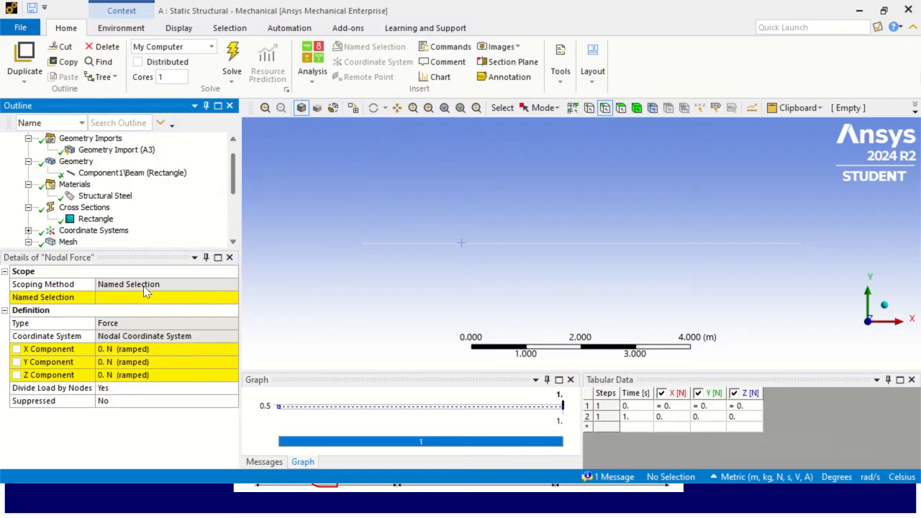
click(143, 285)
click(171, 303)
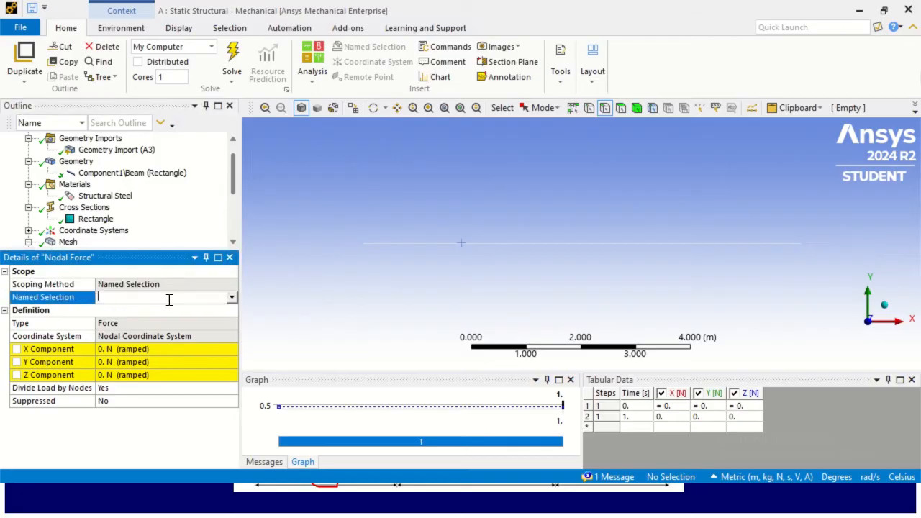
click(232, 299)
click(231, 298)
click(232, 297)
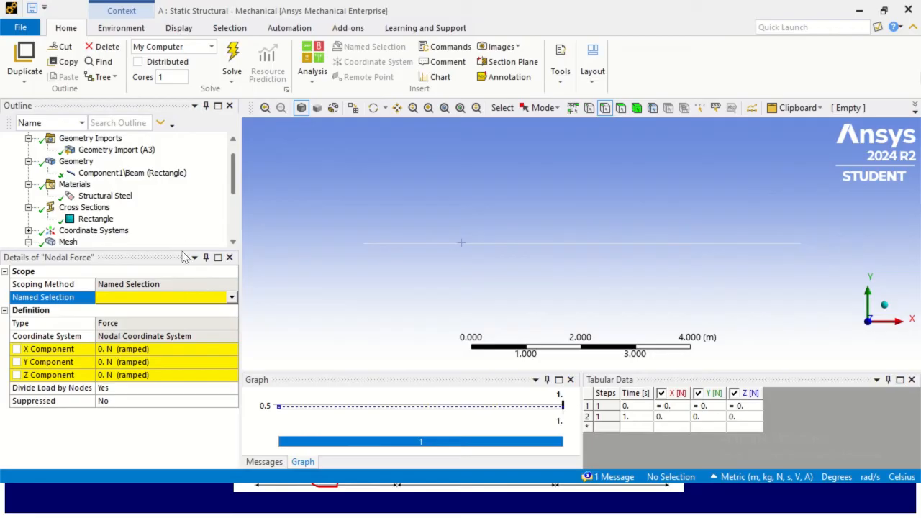
drag(180, 252, 179, 315)
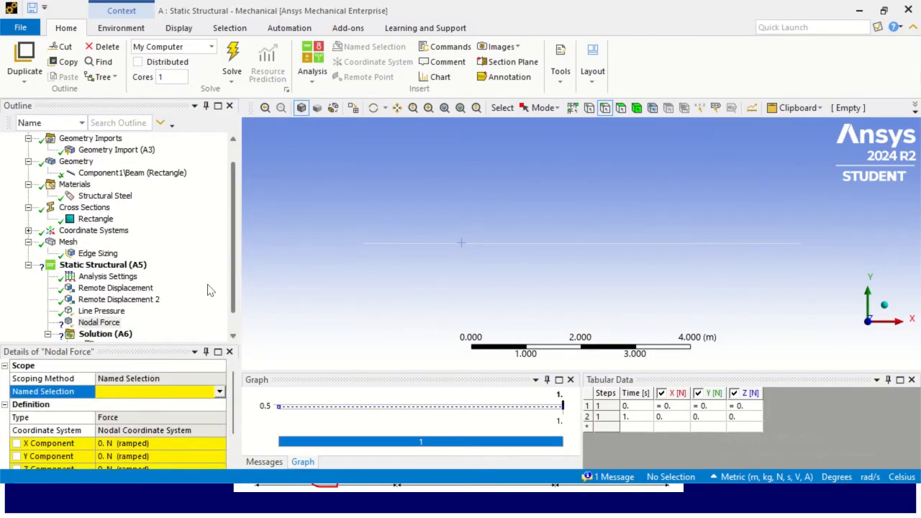
scroll(200, 285, down, 1)
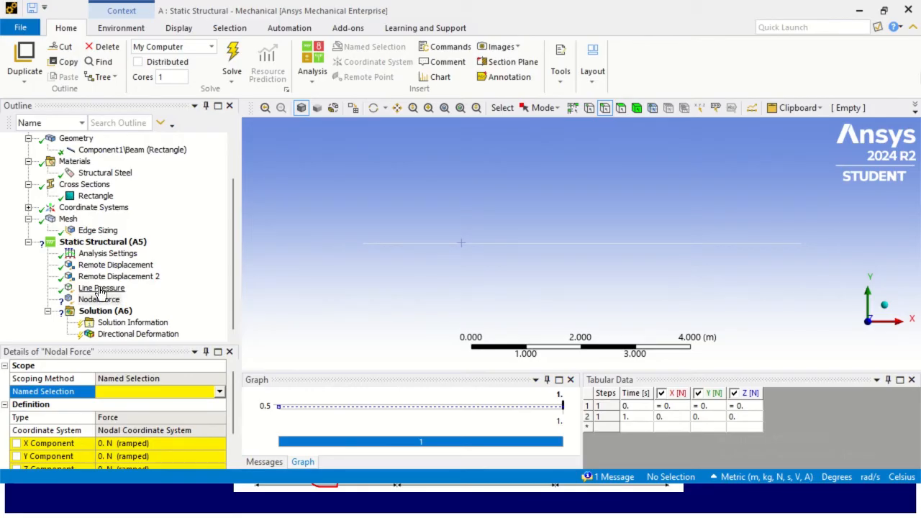
- Display the beam's mesh nodes and select the node at 3 m from point A to check its location
click(68, 219)
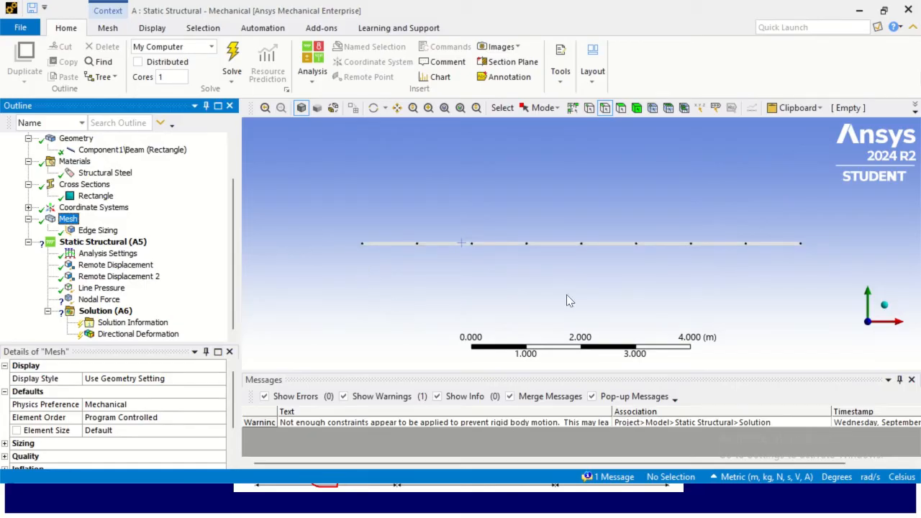
click(652, 108)
click(526, 244)
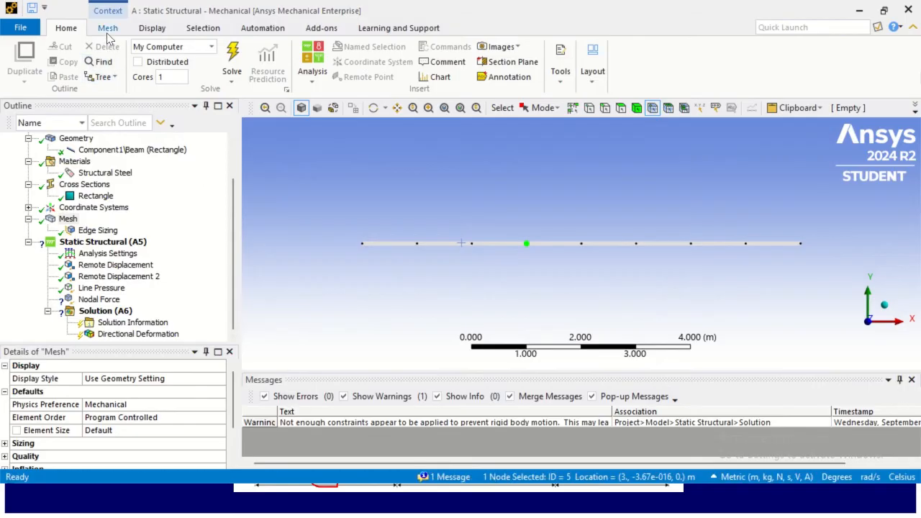
scroll(82, 169, up, 2)
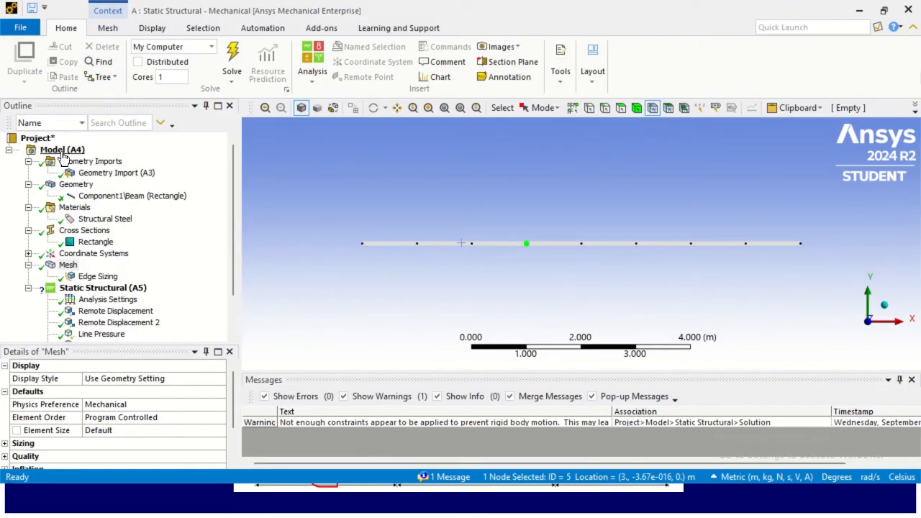
click(62, 151)
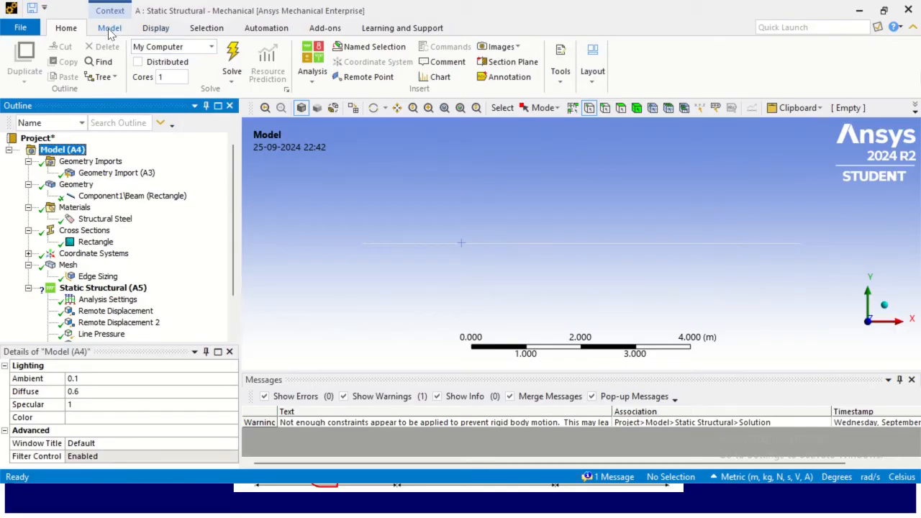
- Create a named selection scoped to the mesh node at 3 m from point A
click(110, 29)
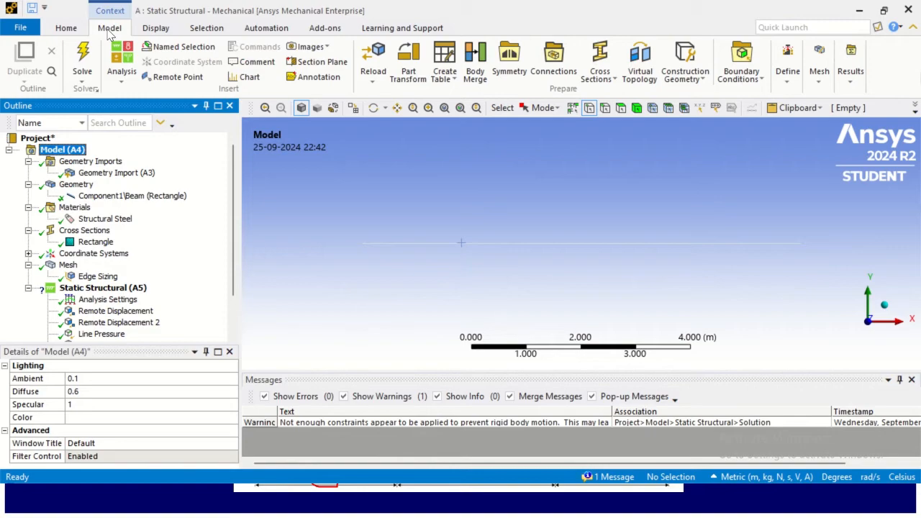
click(170, 49)
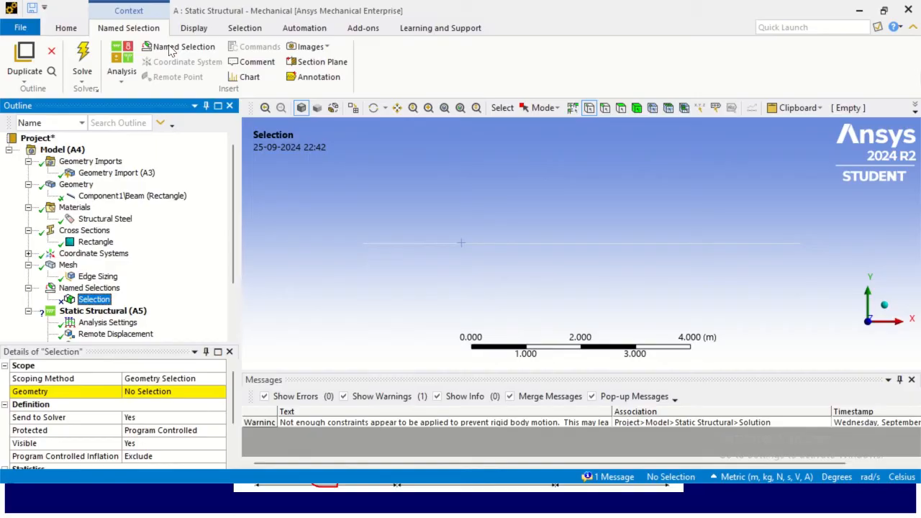
click(650, 107)
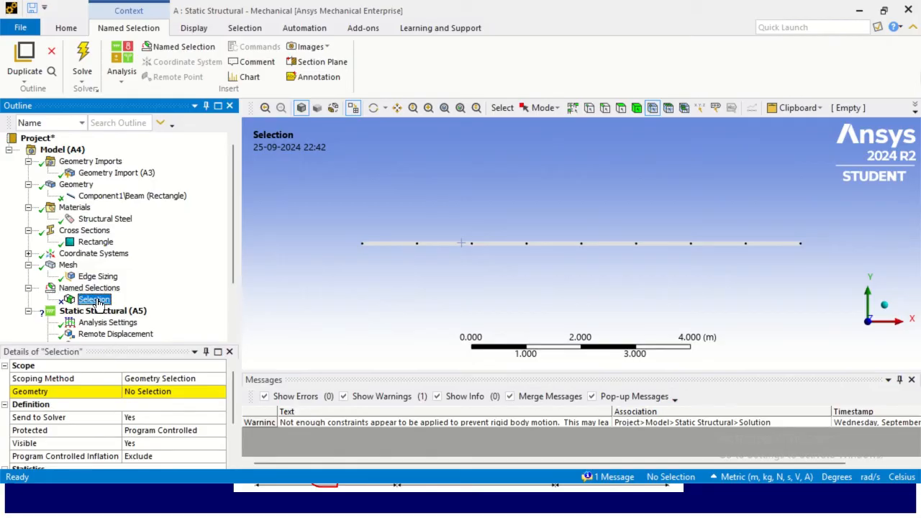
drag(132, 344, 129, 244)
scroll(90, 241, down, 4)
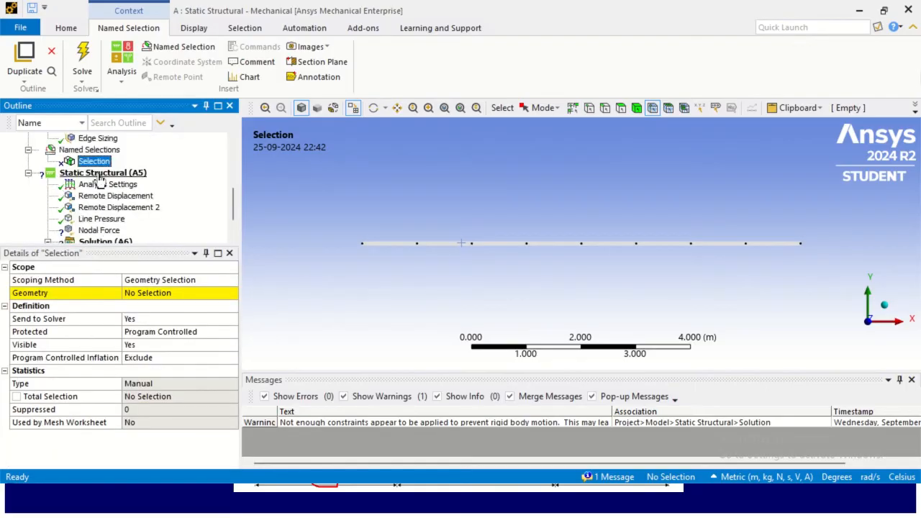
click(654, 109)
click(530, 252)
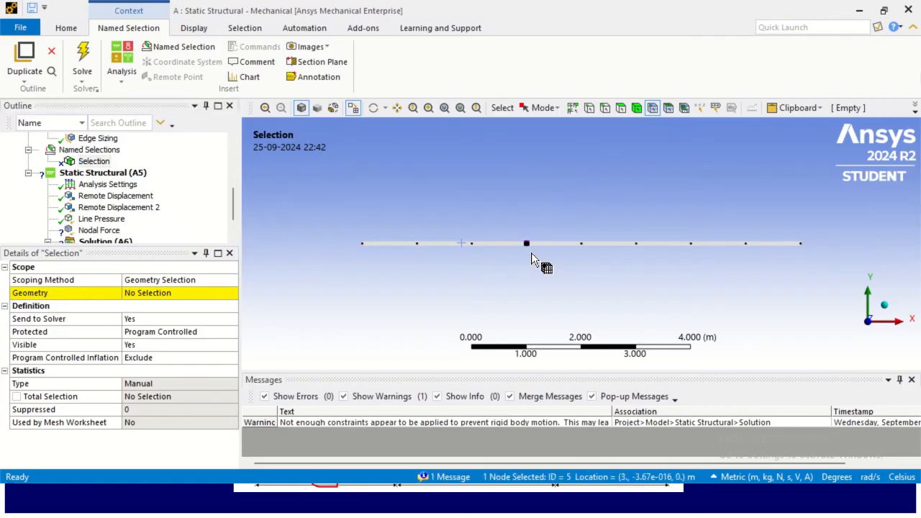
click(151, 293)
click(151, 292)
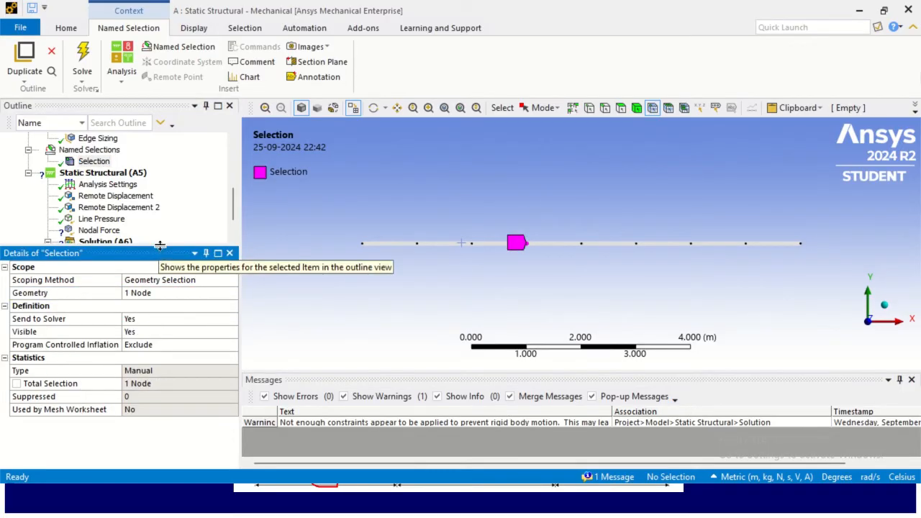
- Rename the new named selection to 75kN
drag(161, 246, 161, 317)
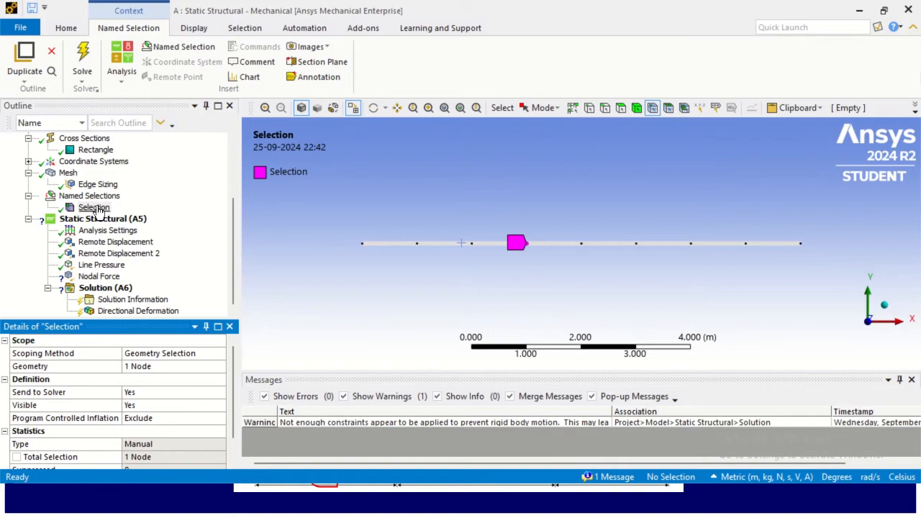
right_click(99, 209)
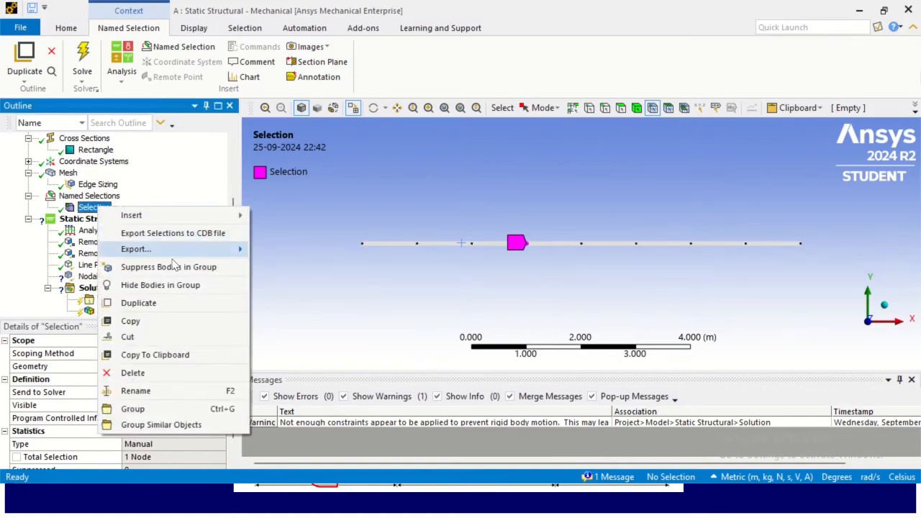
click(160, 391)
text(75)
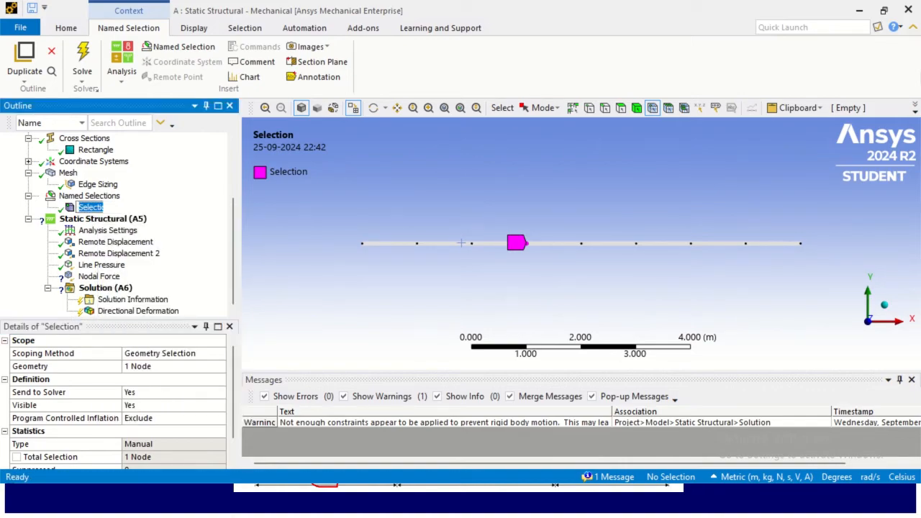
text(kn)
key(BackSpace)
key(BackSpace)
text(kN)
click(136, 208)
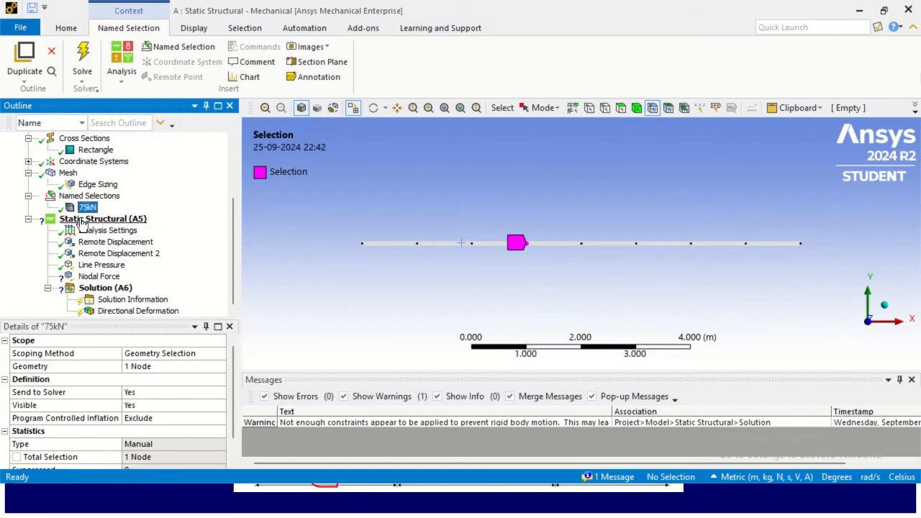
- Create a named selection of the node at 6 m from point A and rename it 50kN
click(691, 246)
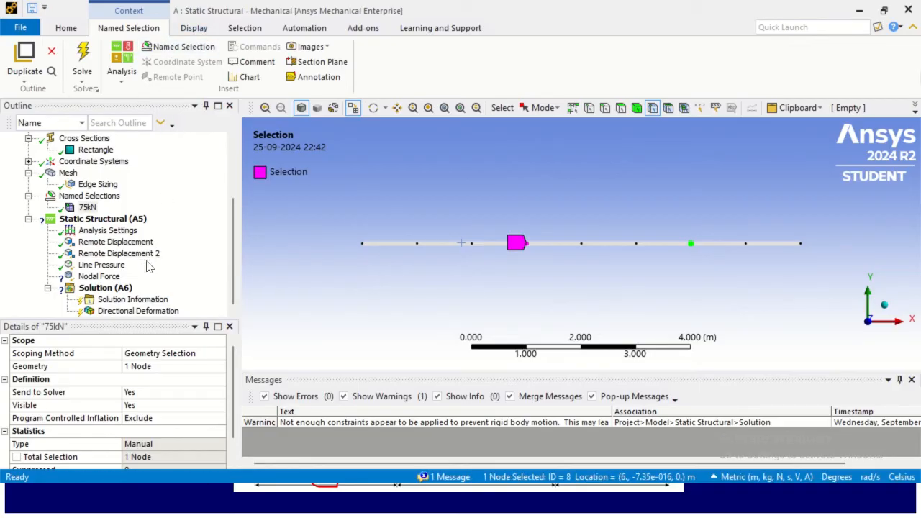
click(183, 46)
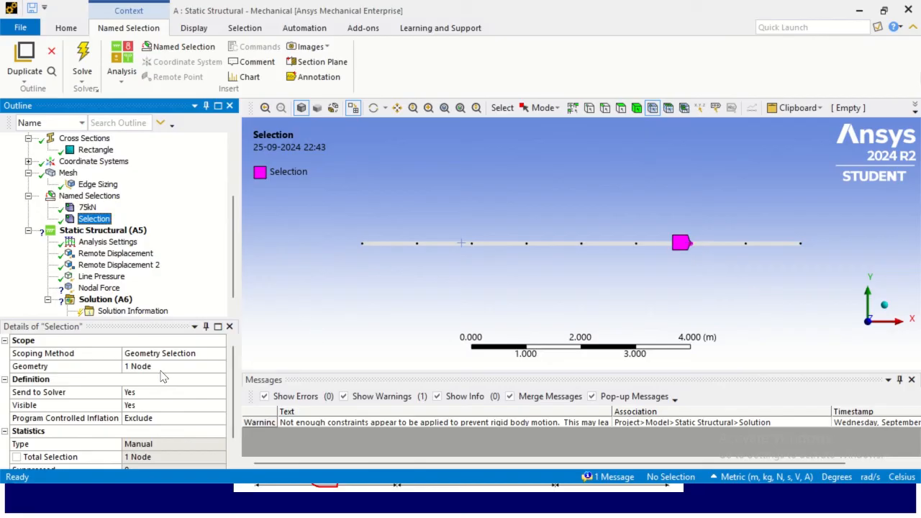
right_click(97, 222)
click(150, 403)
text(50)
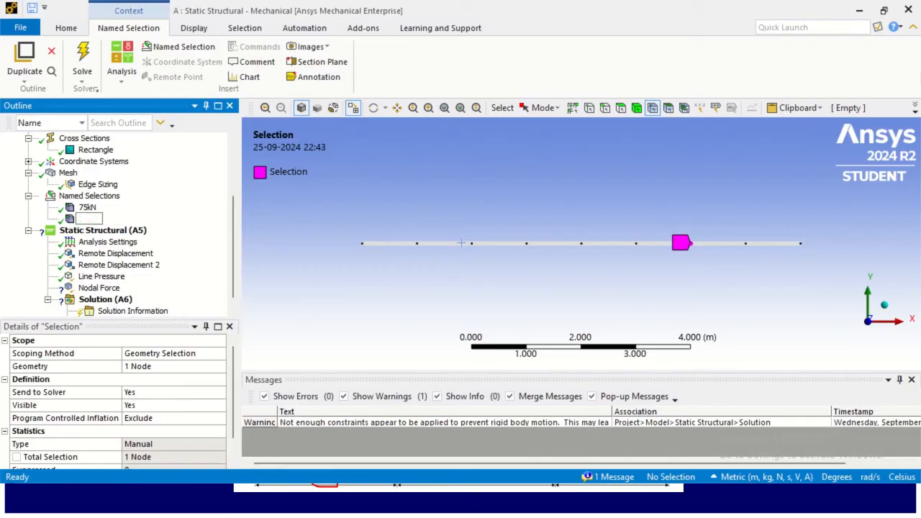
text(kN)
click(172, 228)
- Scope the Nodal Force to the 75kN named selection and set its Y component to -75000 N
scroll(179, 219, down, 1)
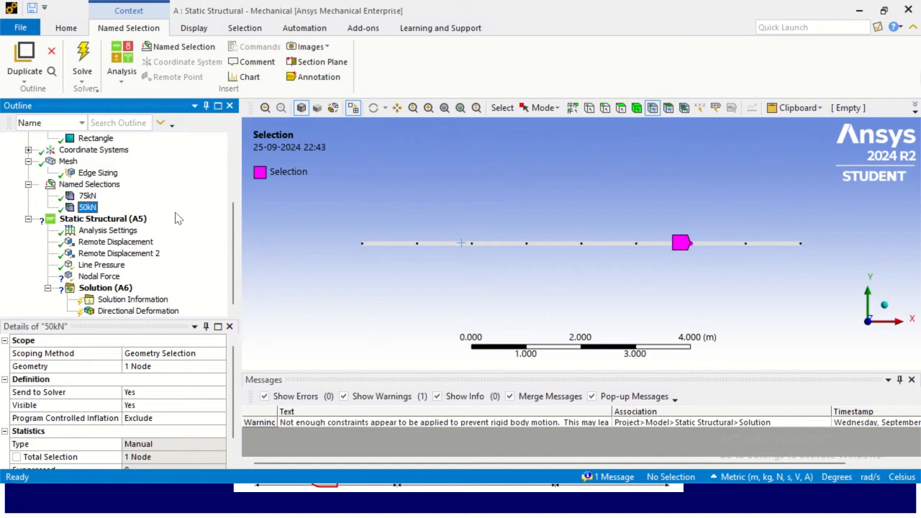
click(116, 277)
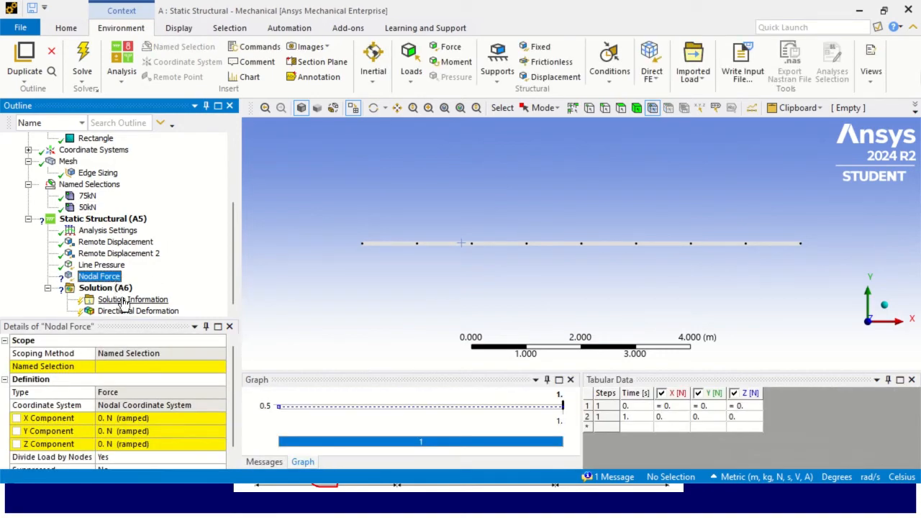
click(137, 366)
click(221, 367)
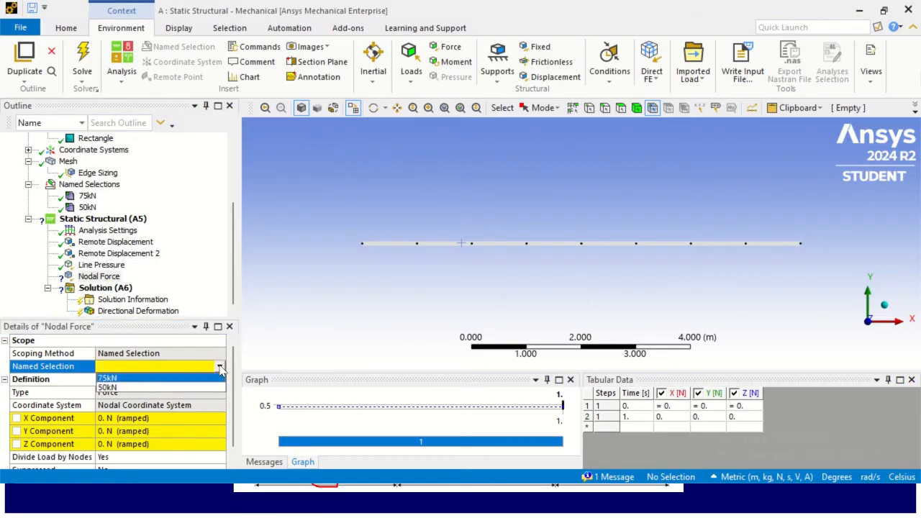
click(108, 377)
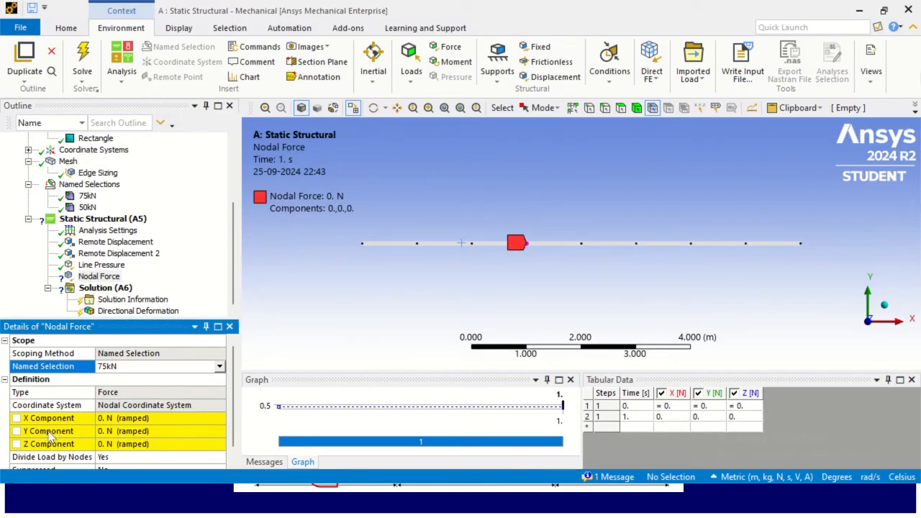
click(171, 430)
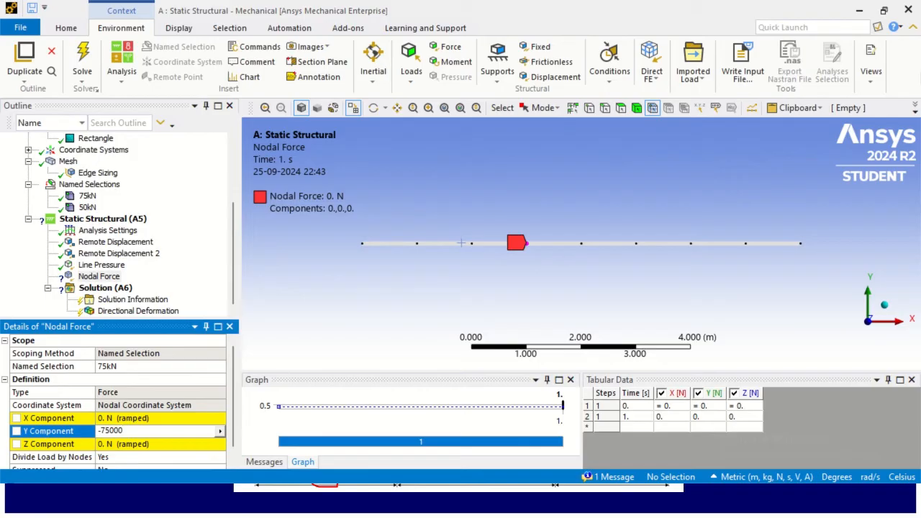
click(99, 277)
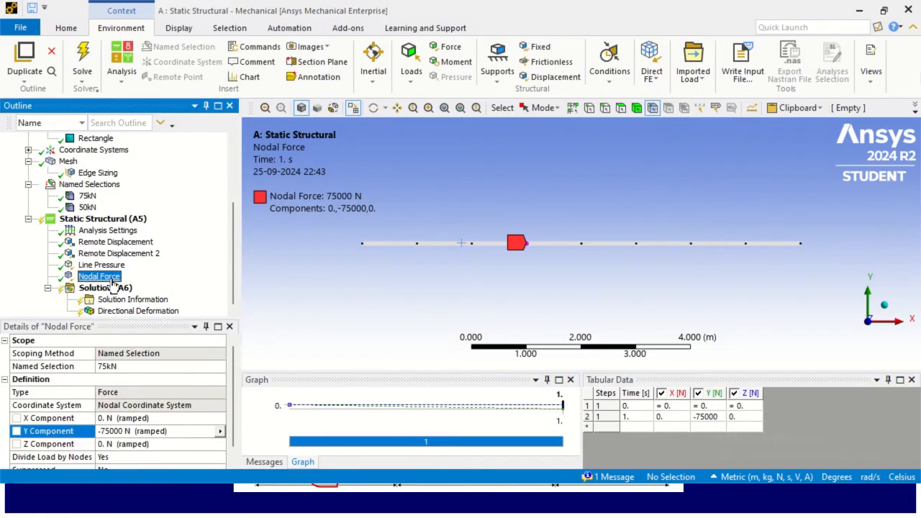
- Insert a second Nodal Force scoped to the 50kN named selection and set its Y component to -50000 N
right_click(124, 220)
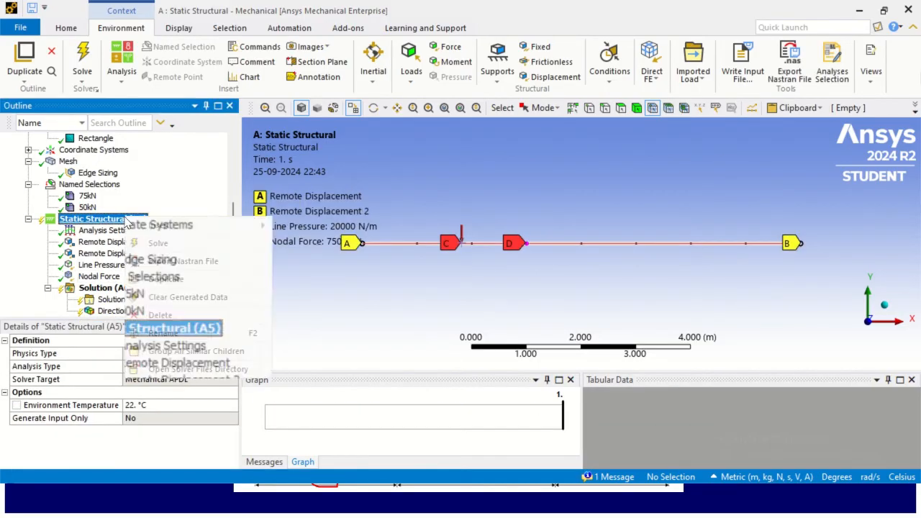
mouse_move(175, 226)
mouse_move(346, 473)
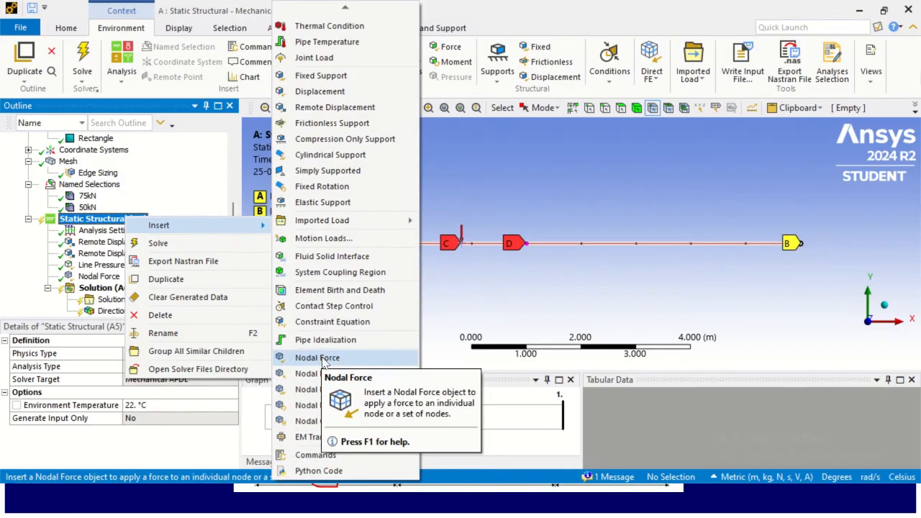
click(333, 358)
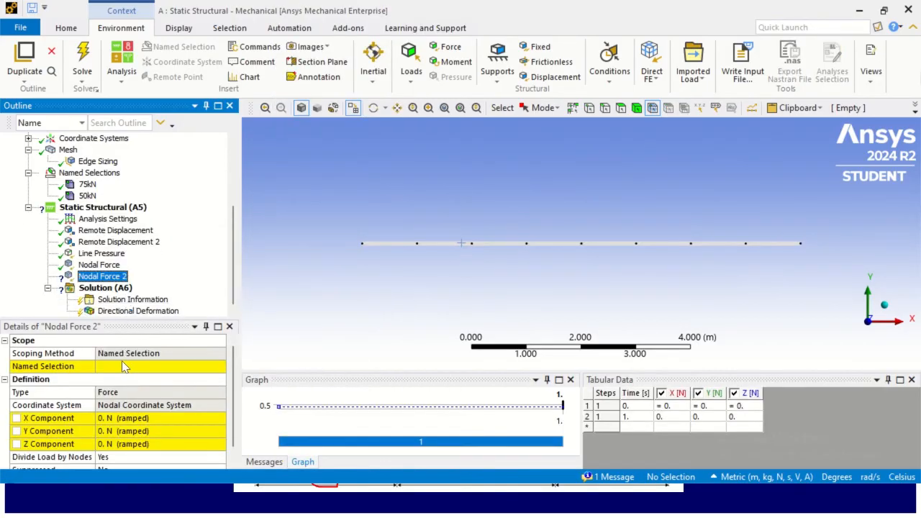
click(208, 368)
click(218, 366)
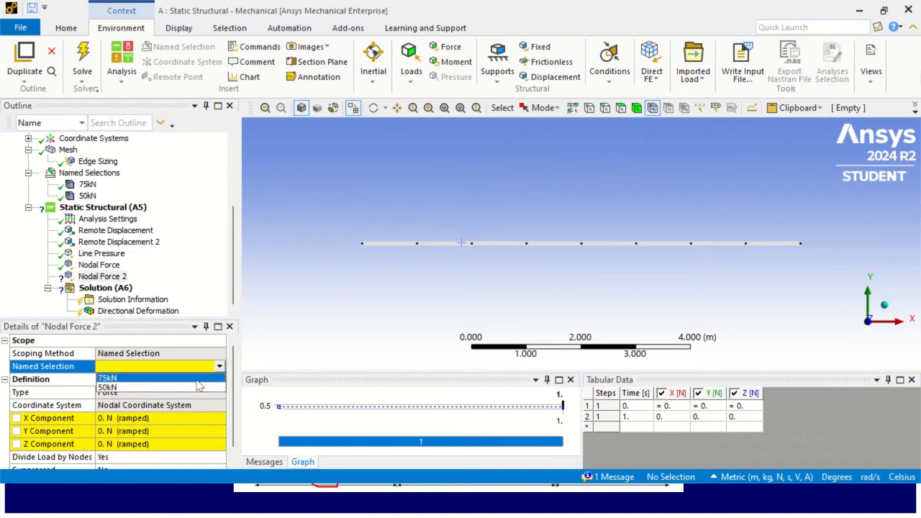
click(199, 392)
click(154, 431)
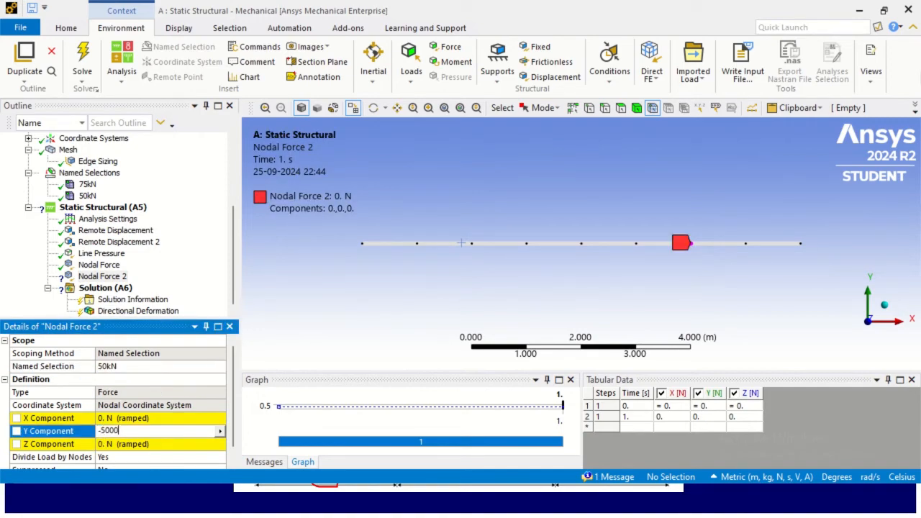
text(-50000)
click(157, 280)
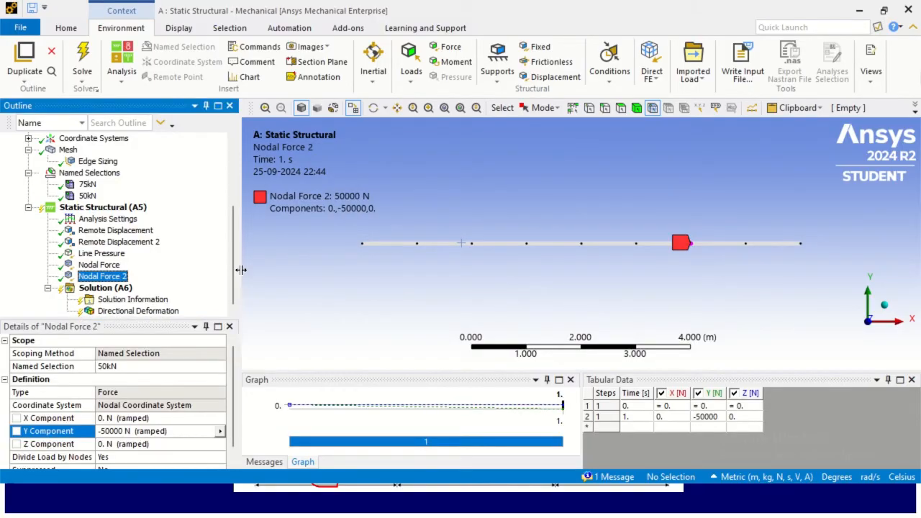
- Solve the analysis and open the Directional Deformation result
right_click(117, 287)
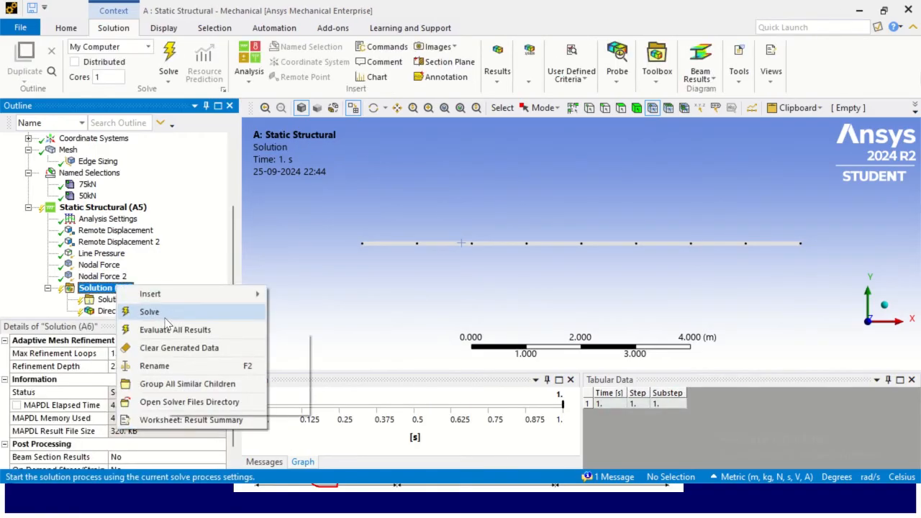
click(175, 310)
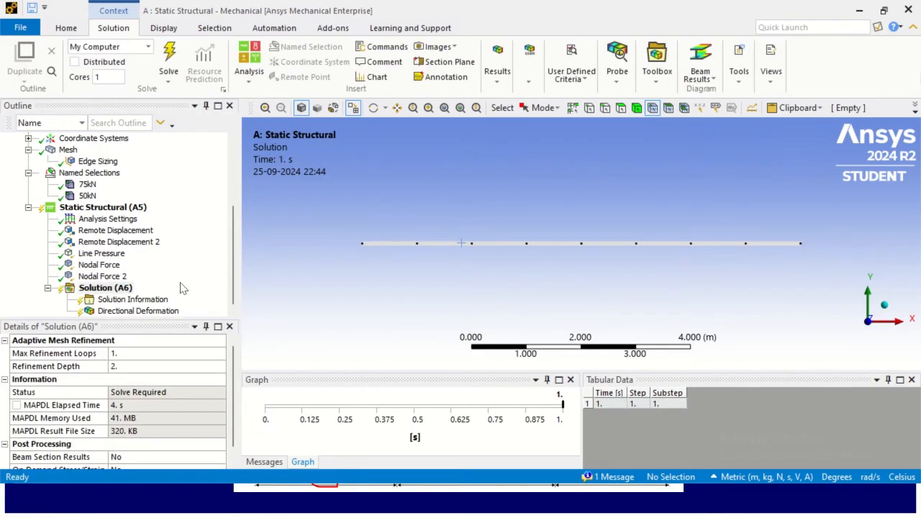
right_click(110, 287)
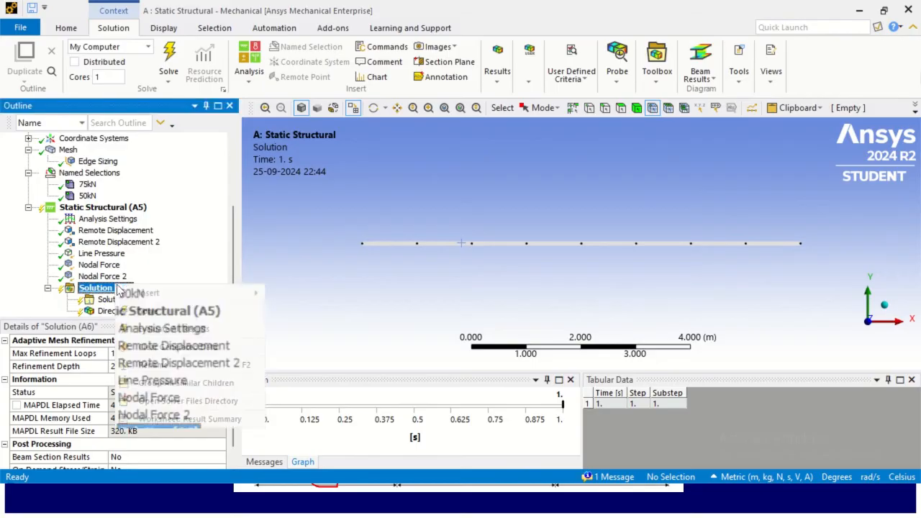
click(166, 316)
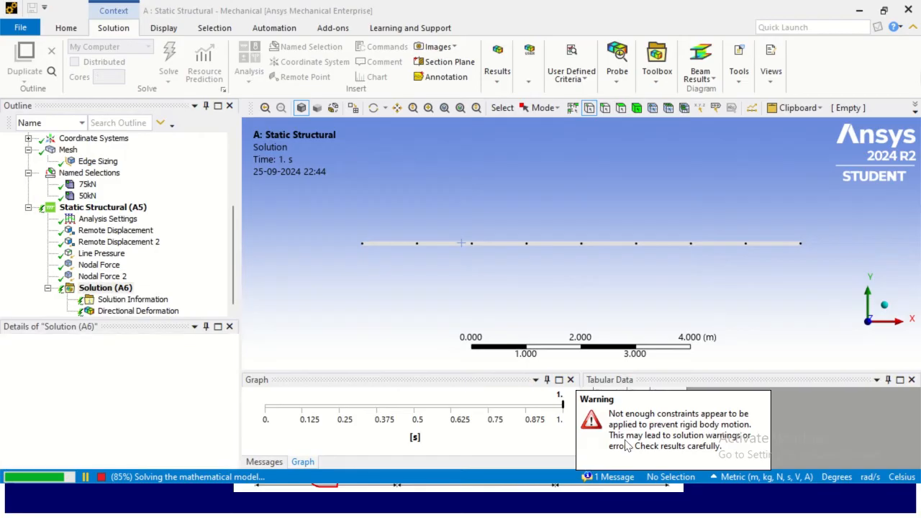
click(144, 311)
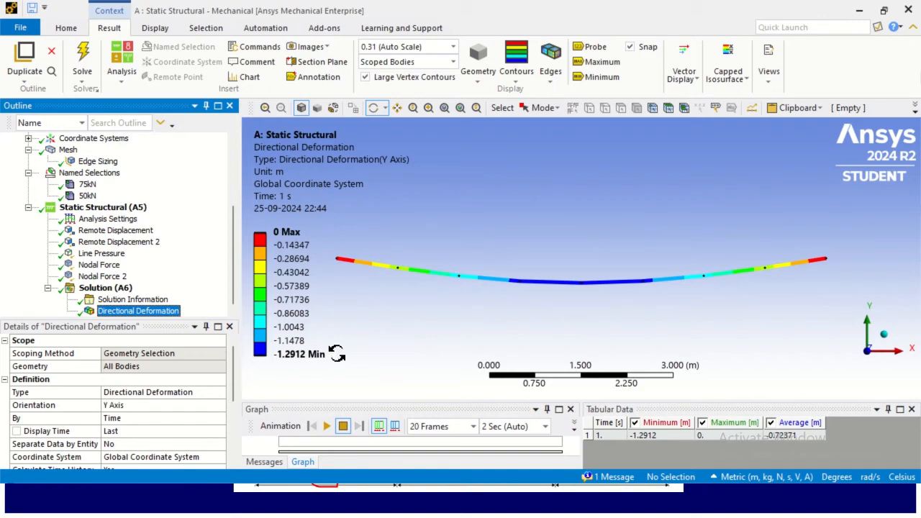
key(alt+Tab)
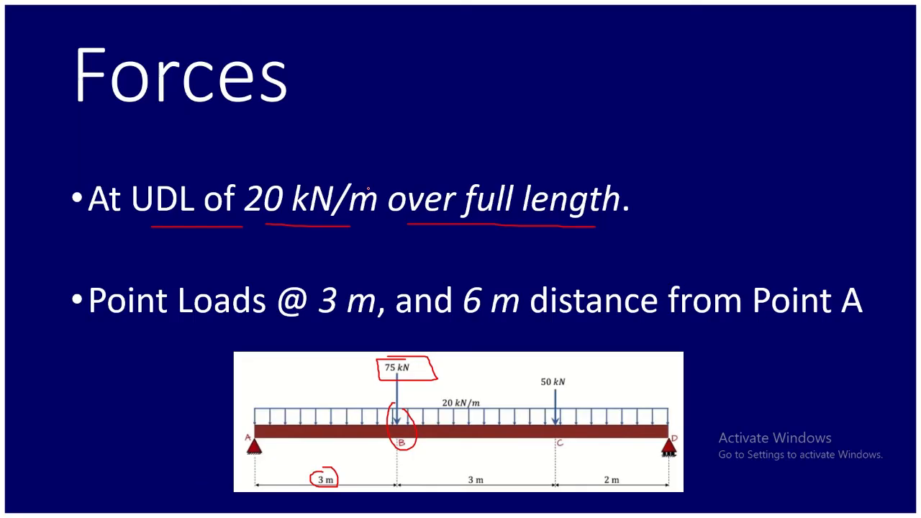
key(Right)
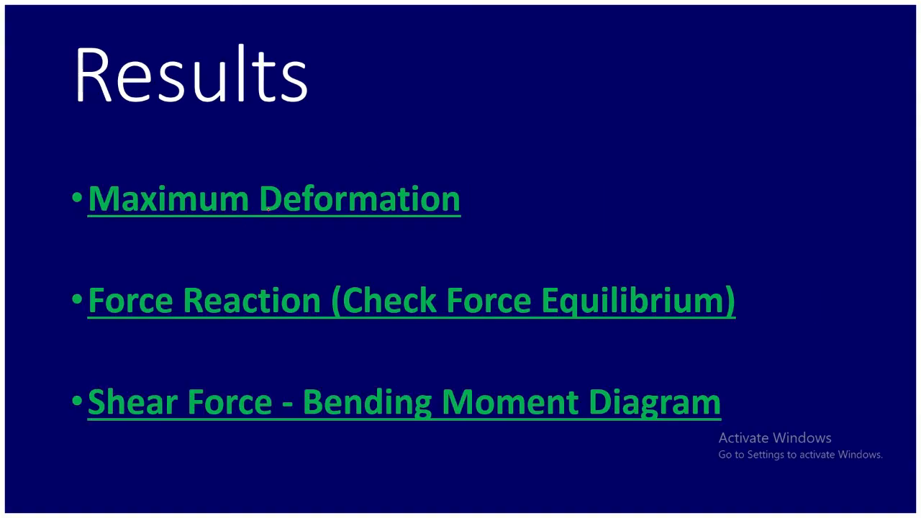
drag(72, 205, 126, 169)
key(Right)
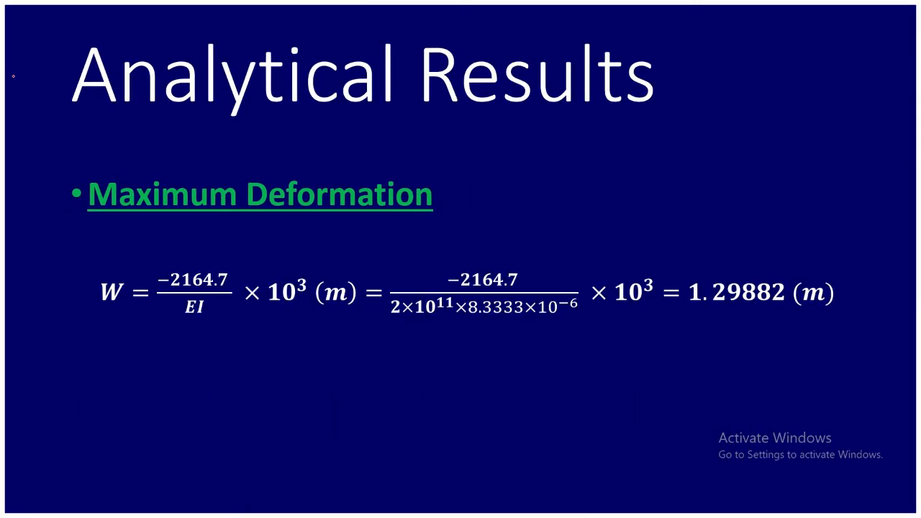
mouse_move(70, 137)
mouse_down()
mouse_move(569, 138)
mouse_move(697, 117)
mouse_up()
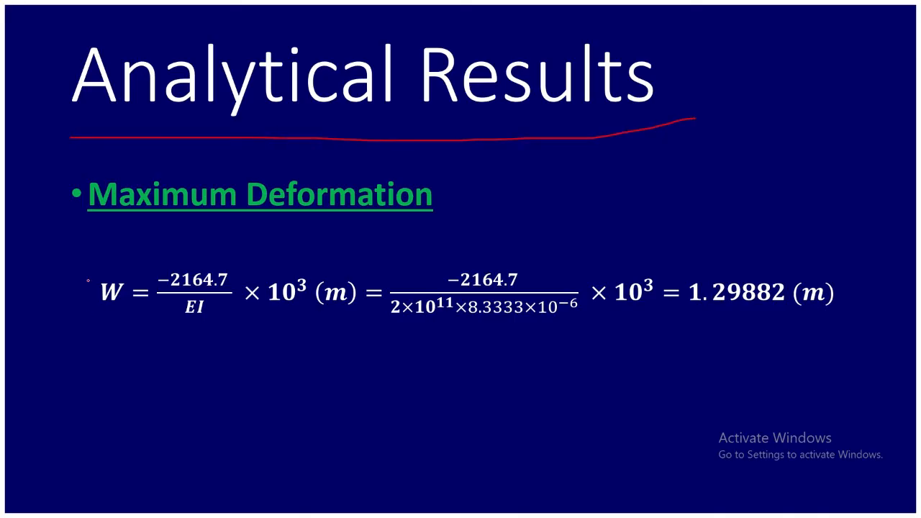
drag(105, 345, 141, 320)
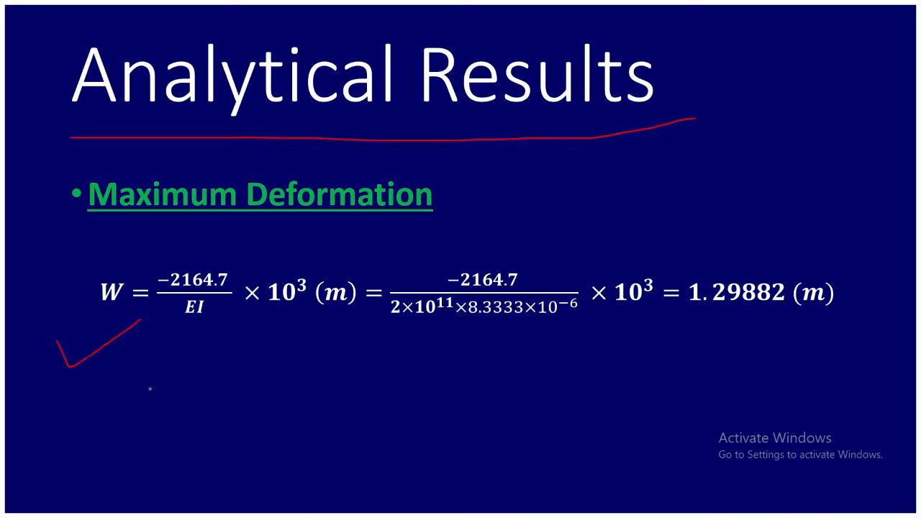
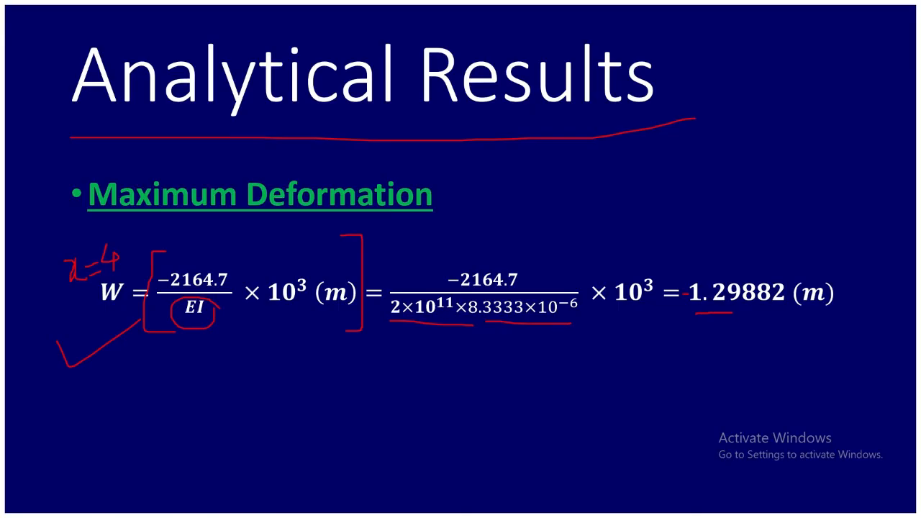
key(Right)
key(Left)
key(Left)
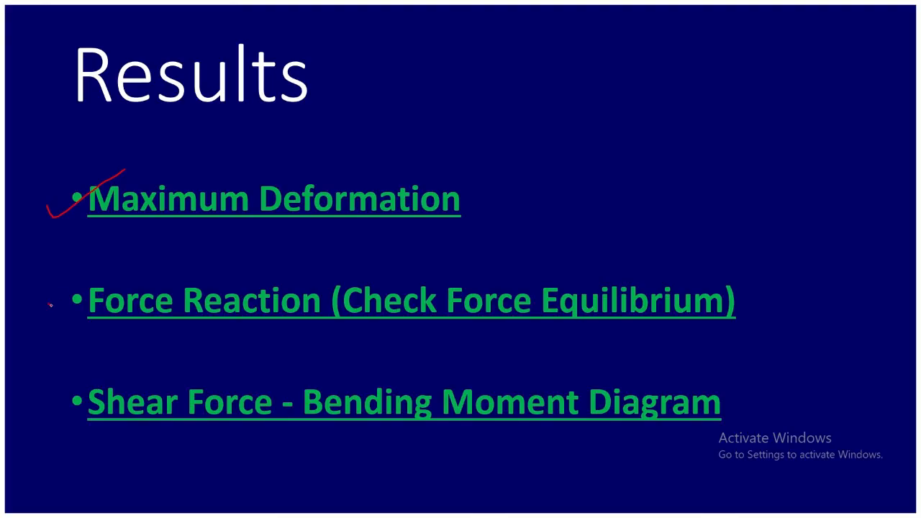
drag(357, 327, 720, 327)
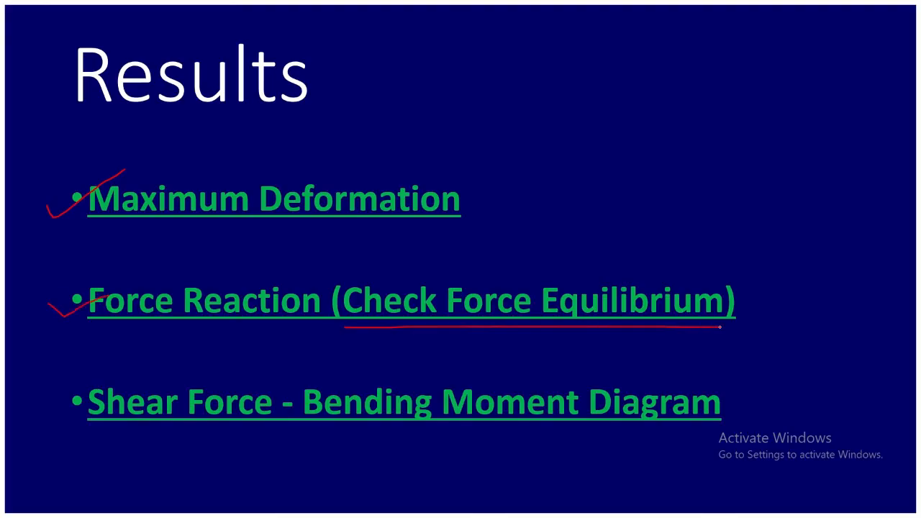
key(alt+Tab)
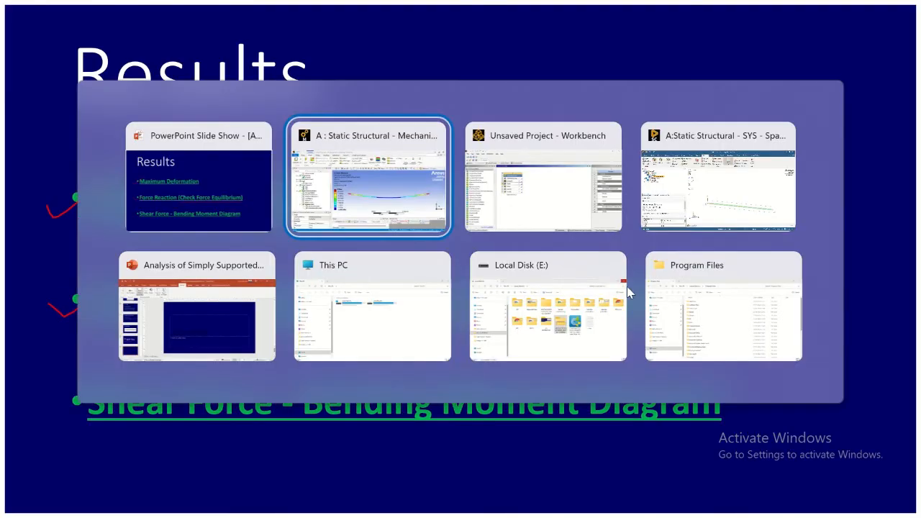
click(408, 206)
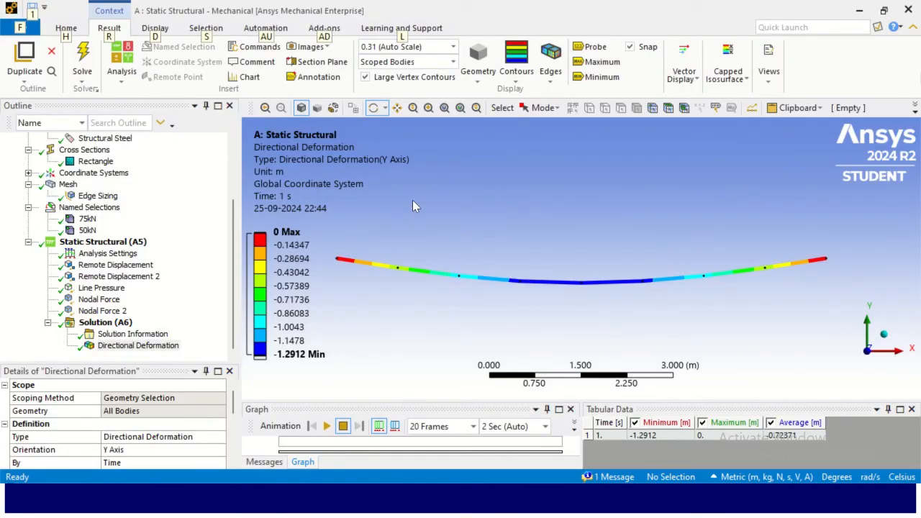
key(alt+Tab)
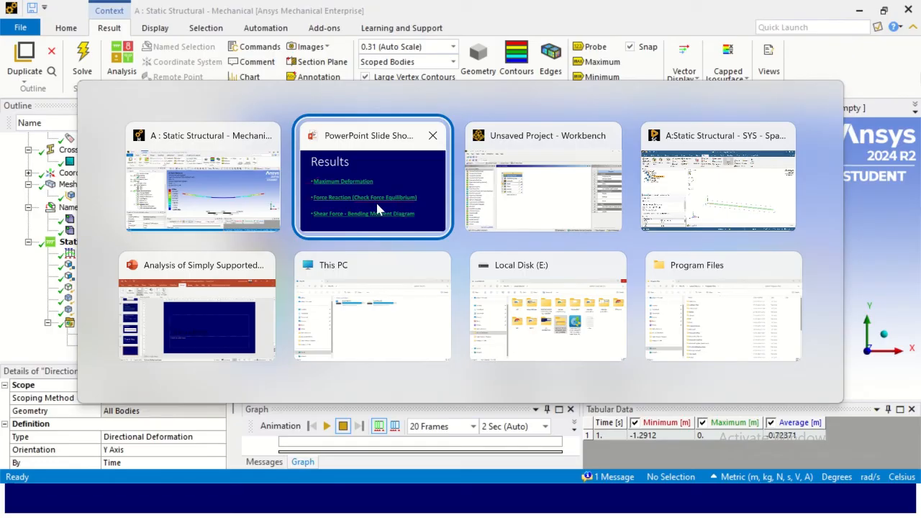
click(375, 200)
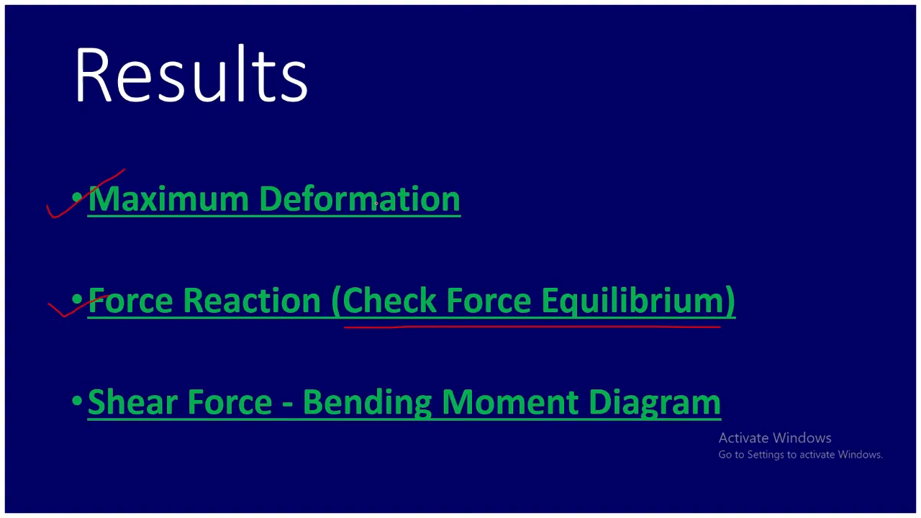
key(super)
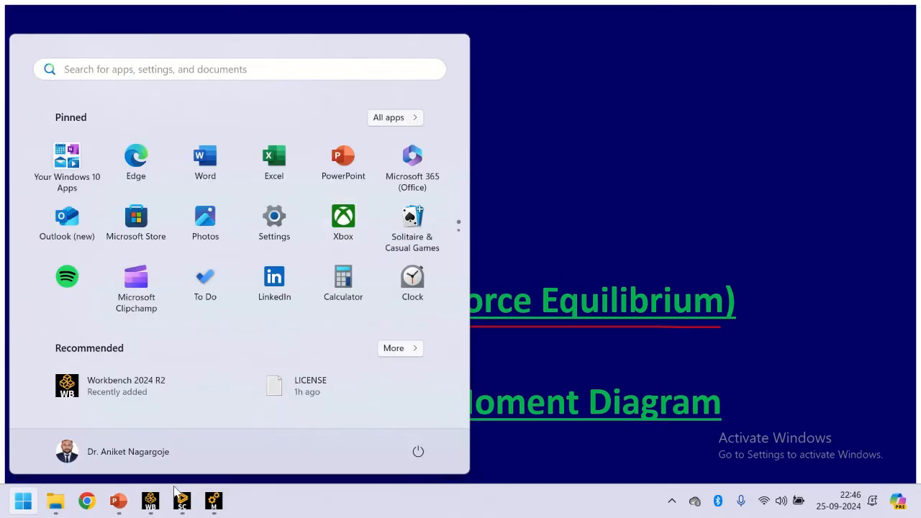
click(86, 500)
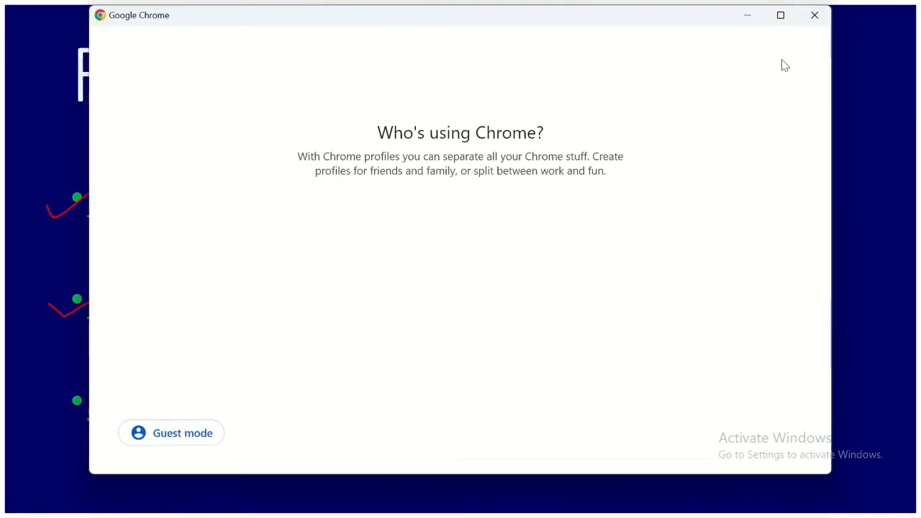
click(780, 22)
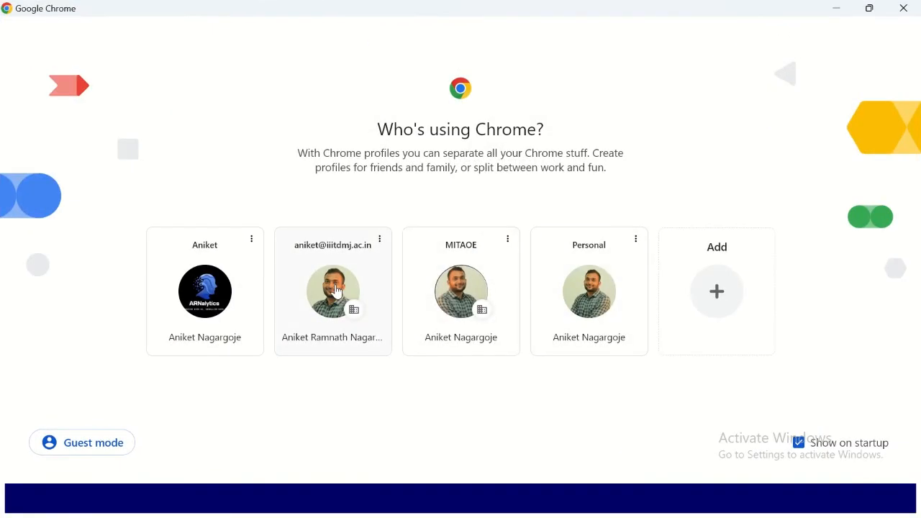
click(424, 284)
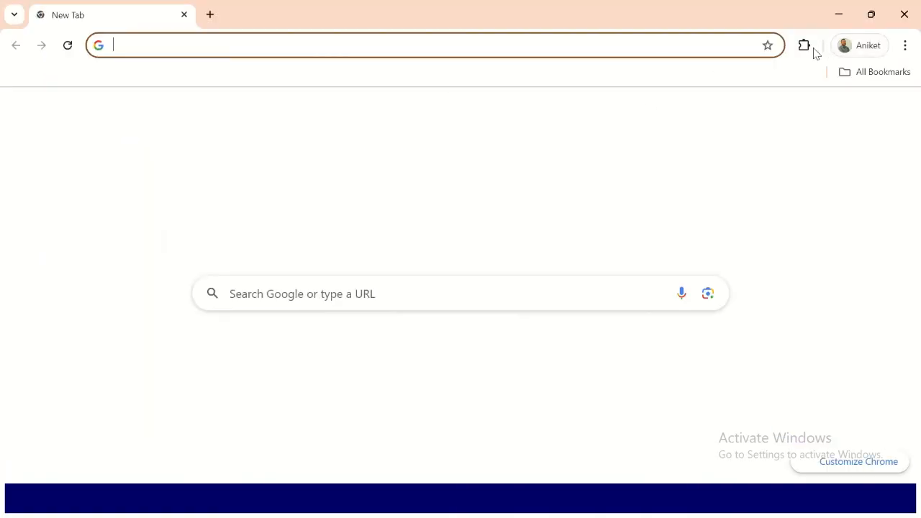
click(859, 75)
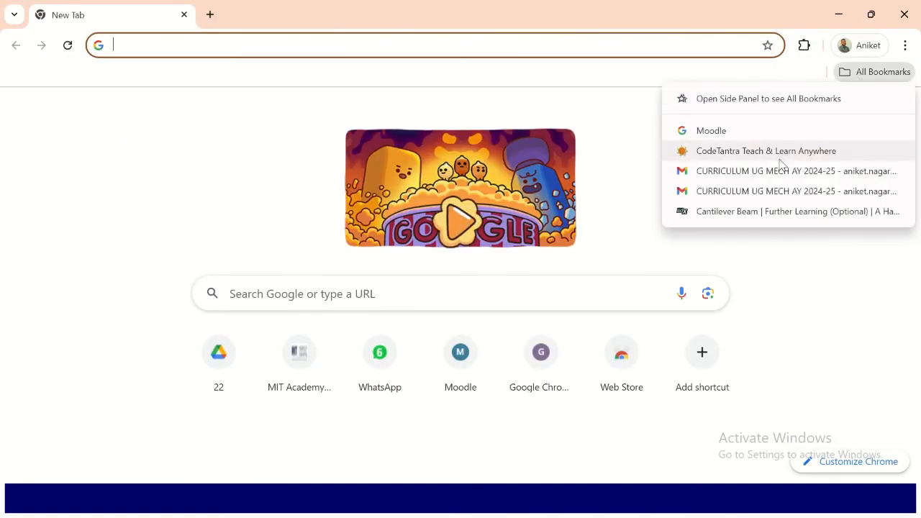
click(783, 216)
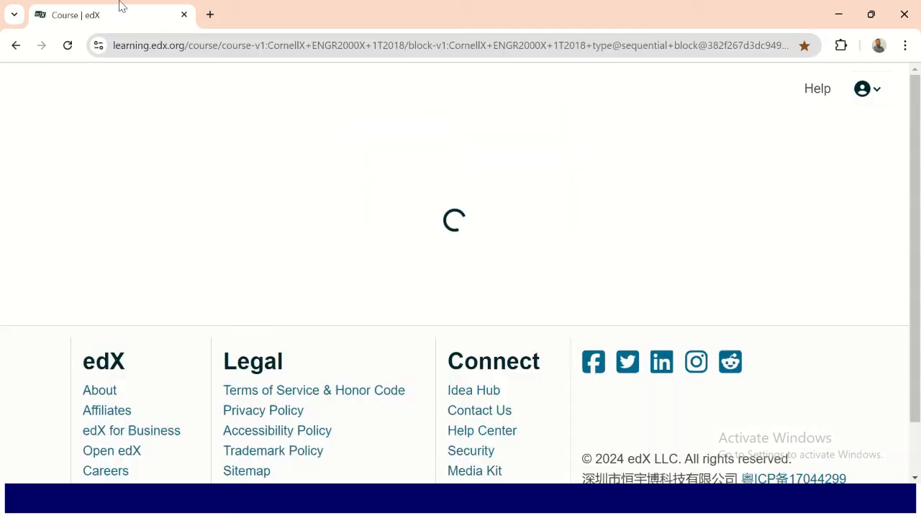
click(184, 14)
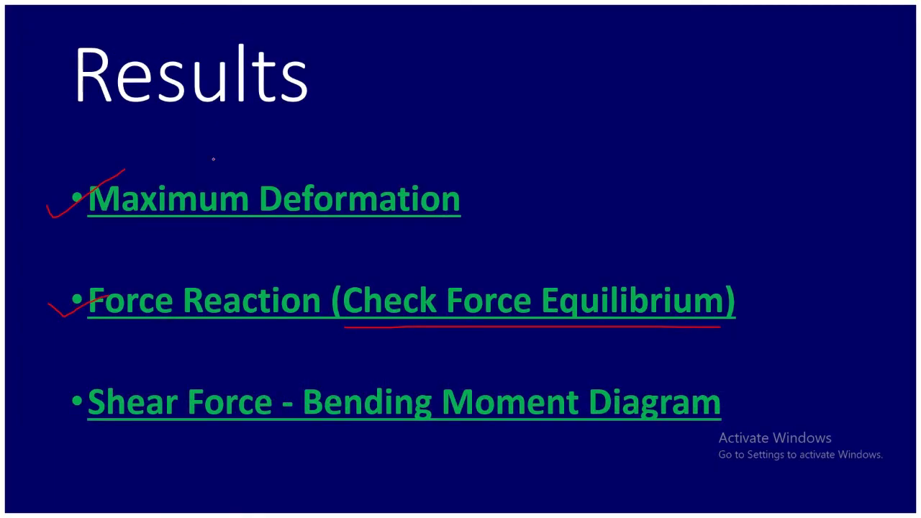
- Open the 'How to Calculate Beam Deflection' EngineeringSkills bookmark in Chrome's Personal profile and accept the cookies
click(23, 501)
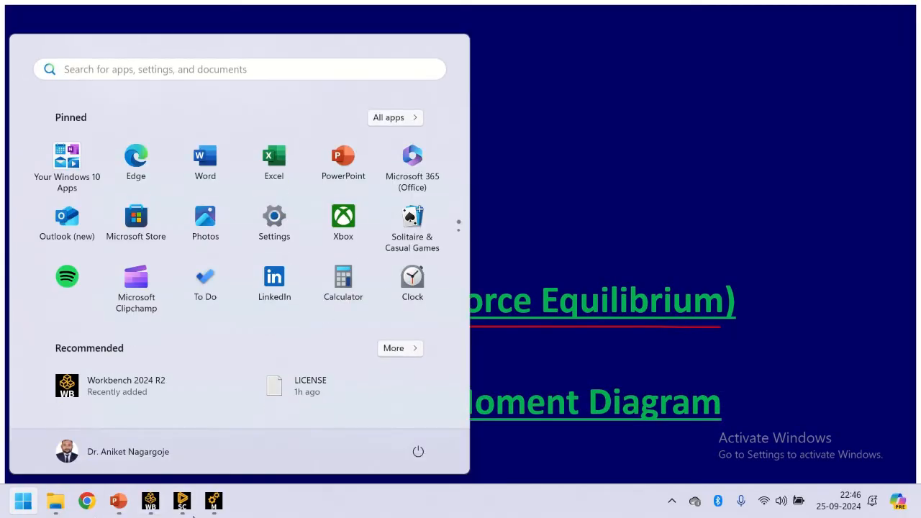
click(86, 501)
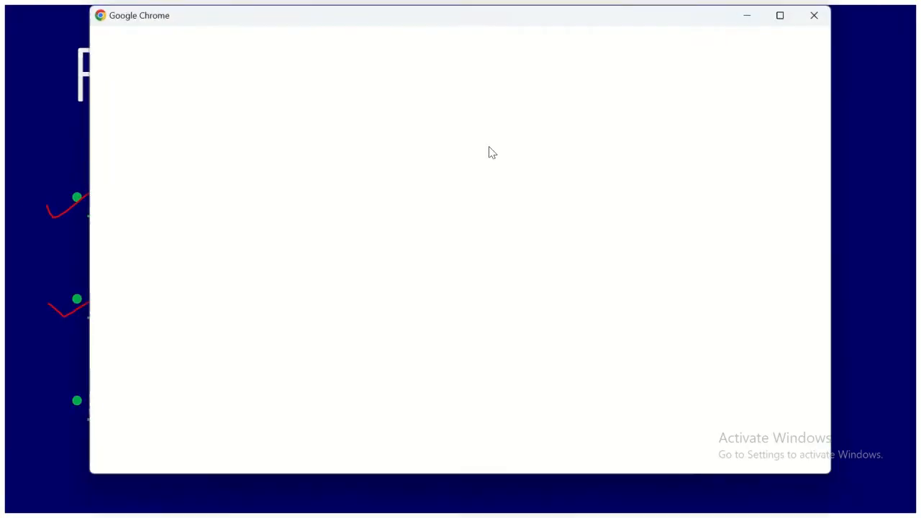
click(780, 15)
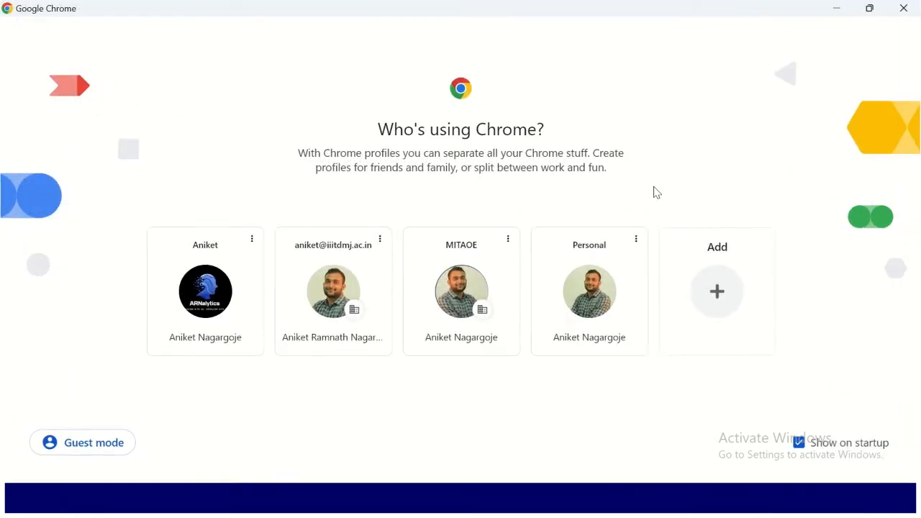
click(594, 300)
click(892, 75)
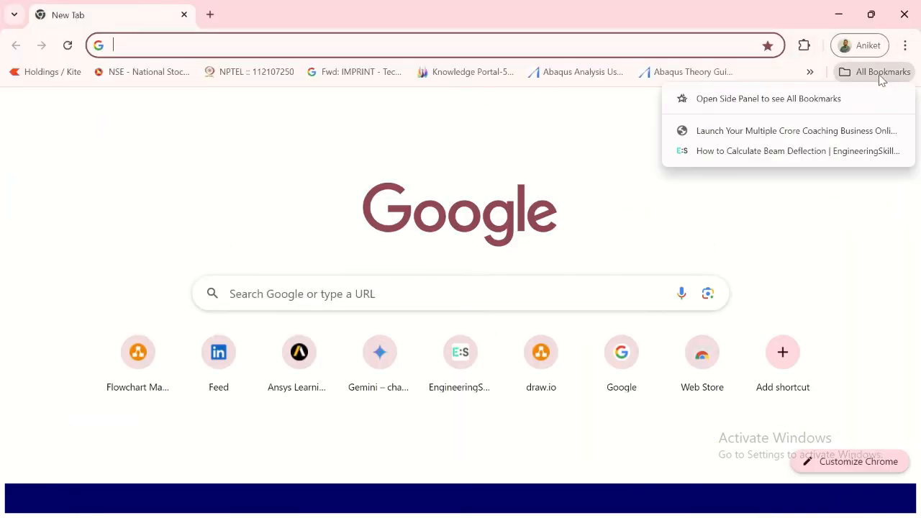
click(793, 151)
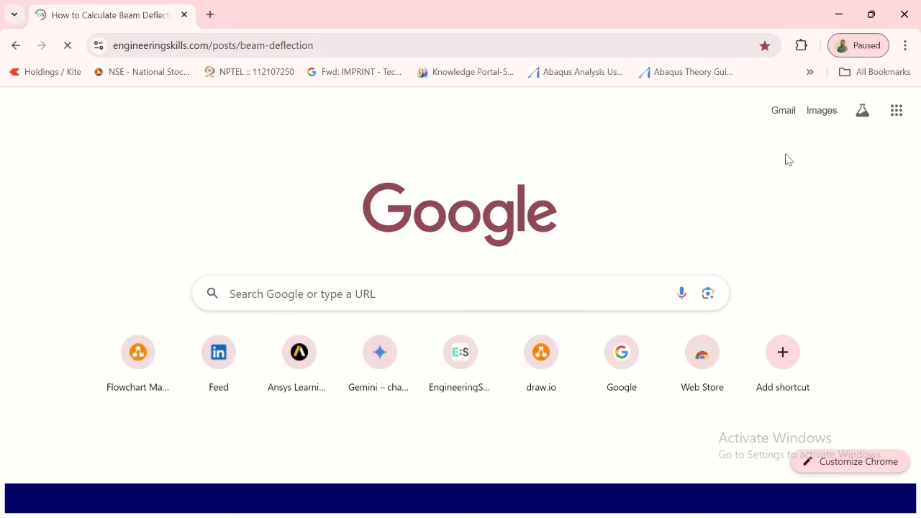
scroll(274, 286, down, 8)
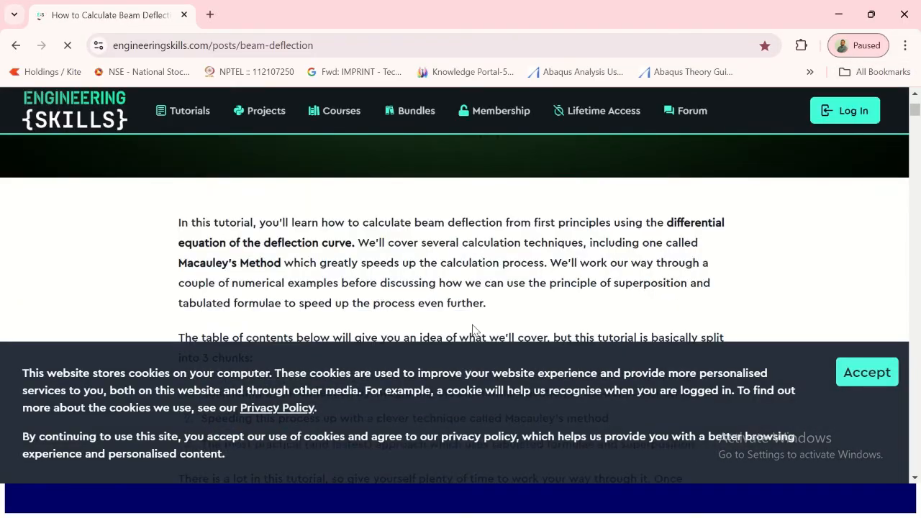
click(866, 374)
- Scroll the article to the simply supported beam's support reactions and select the reaction value at A
scroll(414, 325, down, 8)
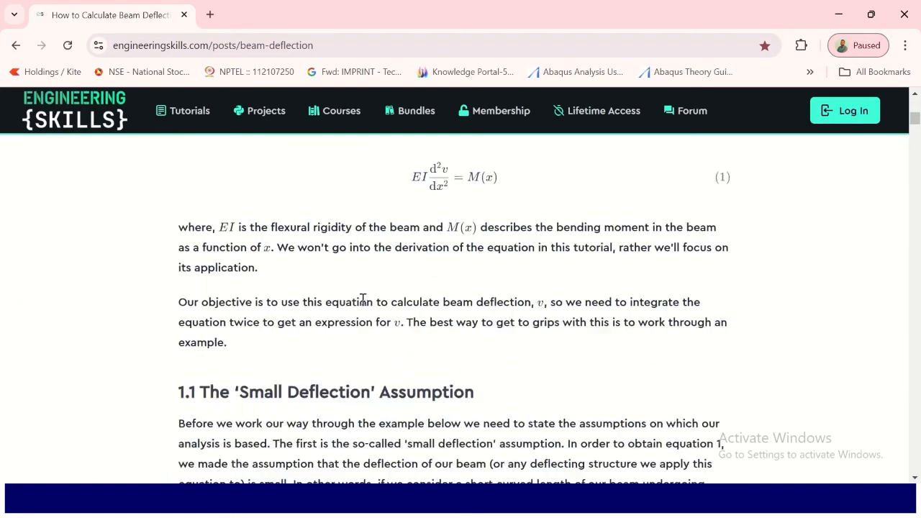
scroll(411, 283, up, 5)
scroll(392, 266, down, 20)
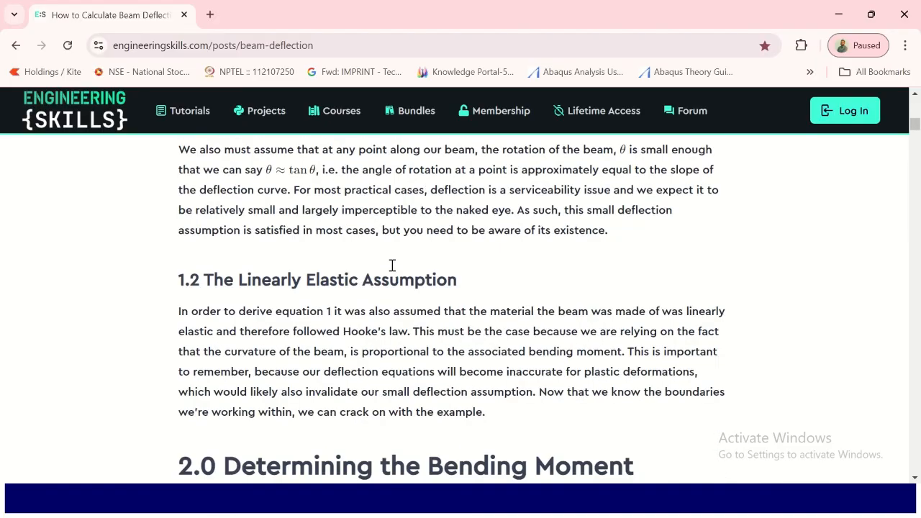
scroll(400, 277, up, 2)
scroll(424, 338, down, 3)
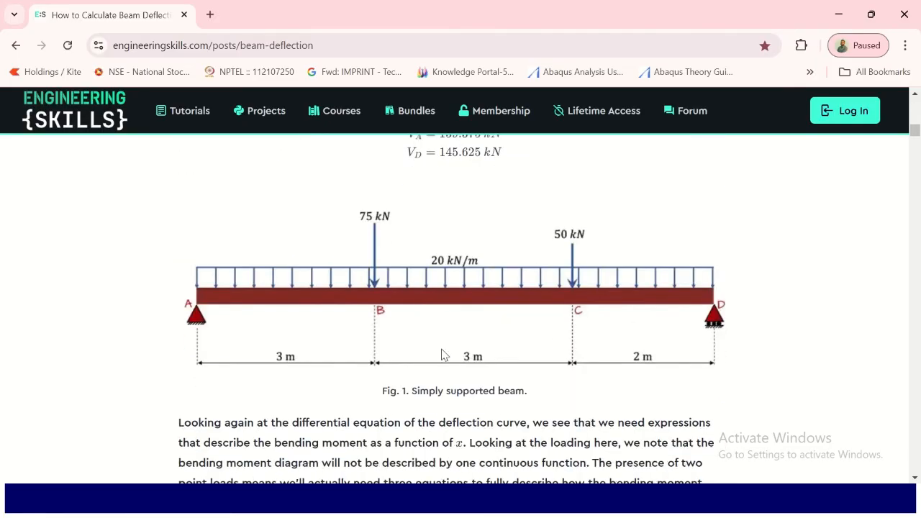
scroll(539, 295, up, 2)
drag(408, 207, 422, 207)
click(420, 207)
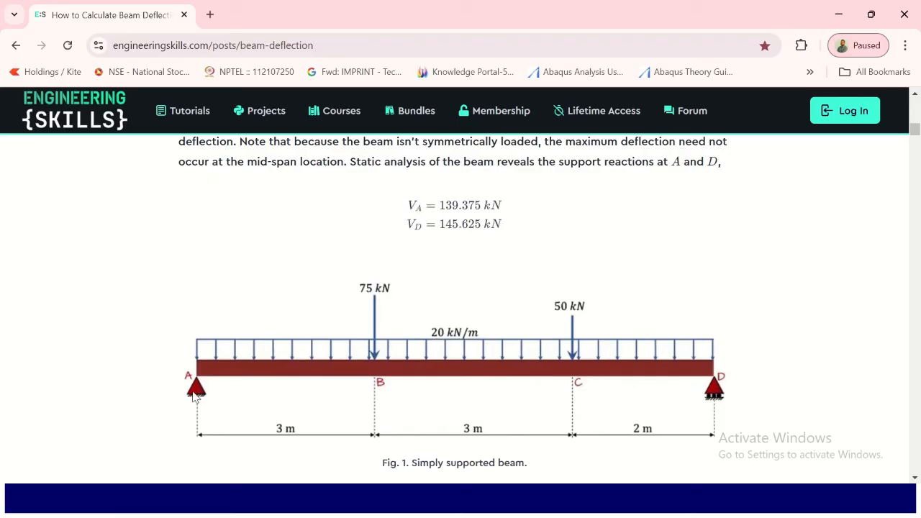
drag(441, 205, 484, 208)
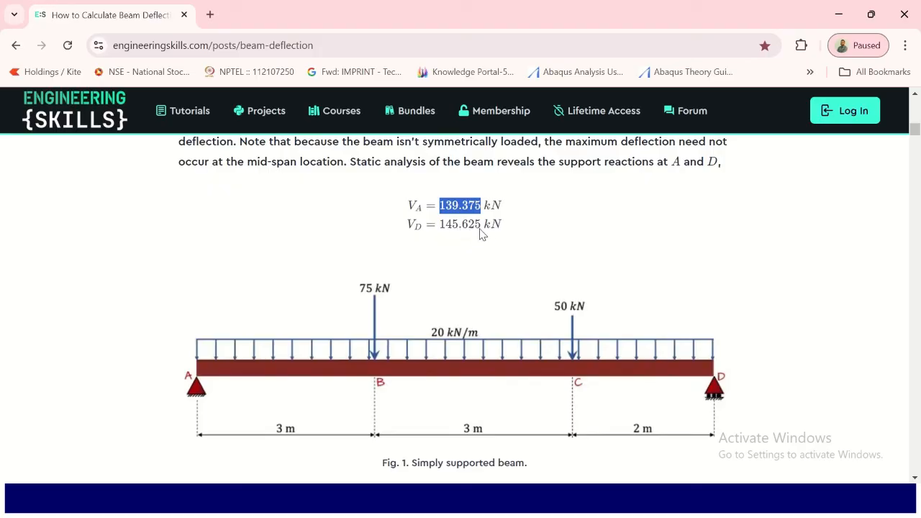
- Back in Mechanical, insert a Force Reaction probe under Solution and set its boundary condition to Remote Displacement
key(alt+Tab)
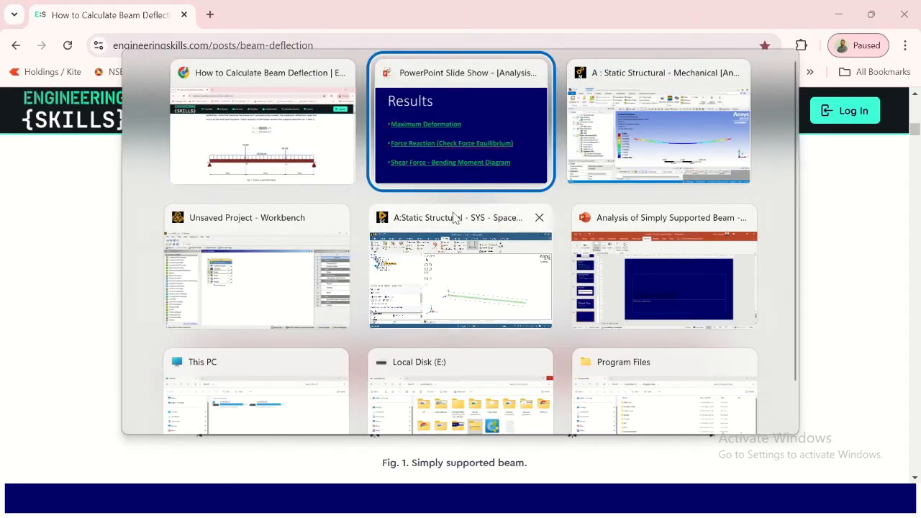
click(644, 147)
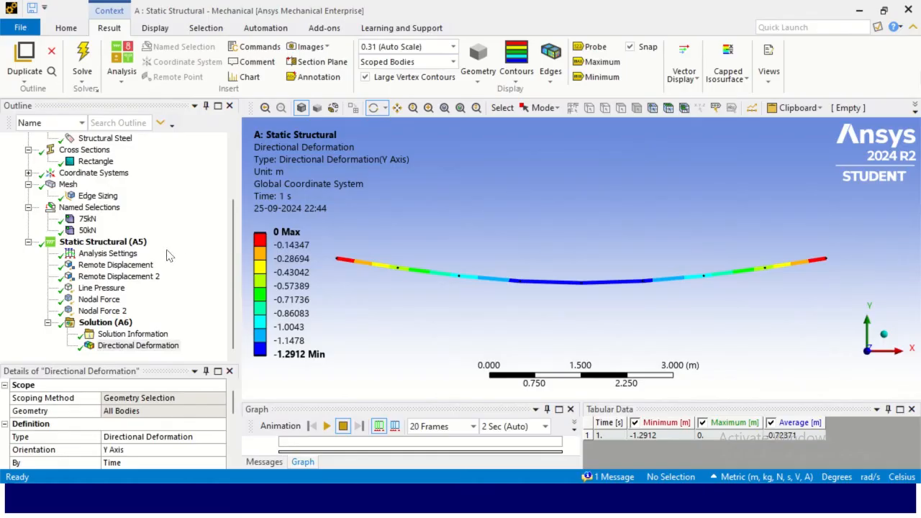
right_click(124, 322)
mouse_move(249, 331)
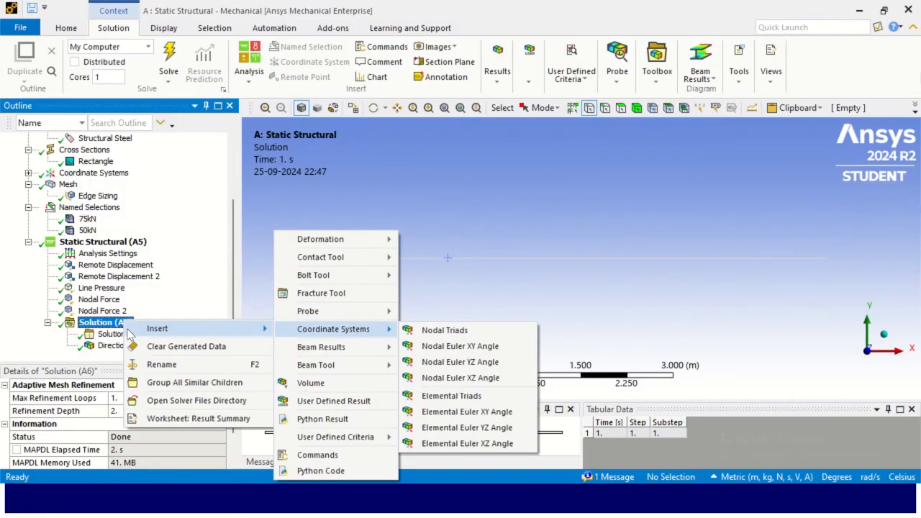
mouse_move(368, 319)
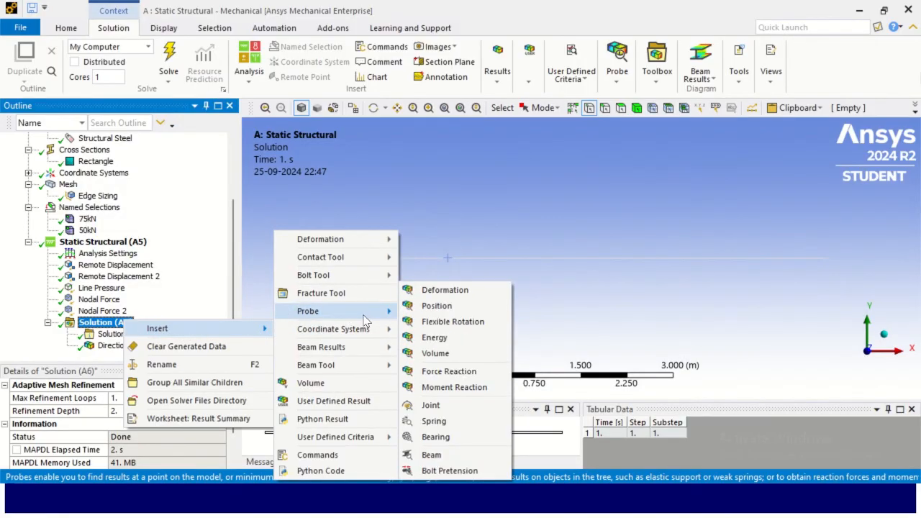
click(466, 373)
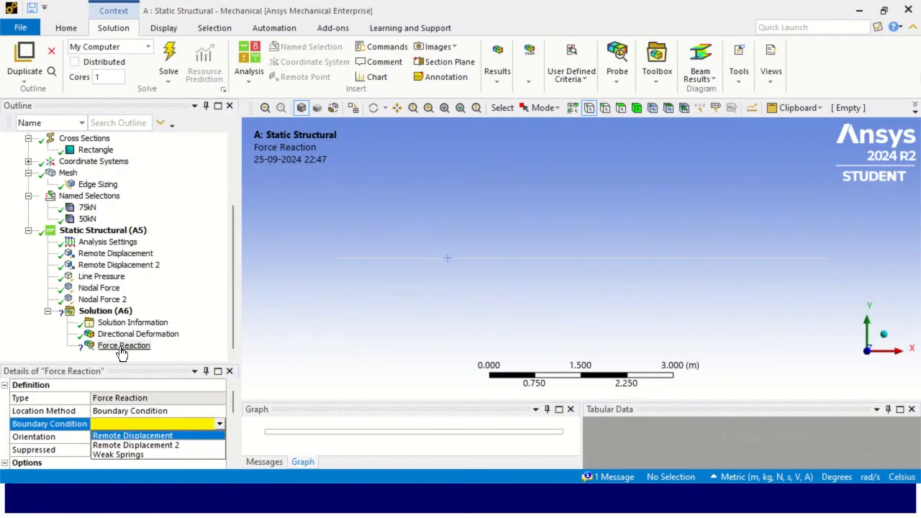
drag(176, 363, 176, 269)
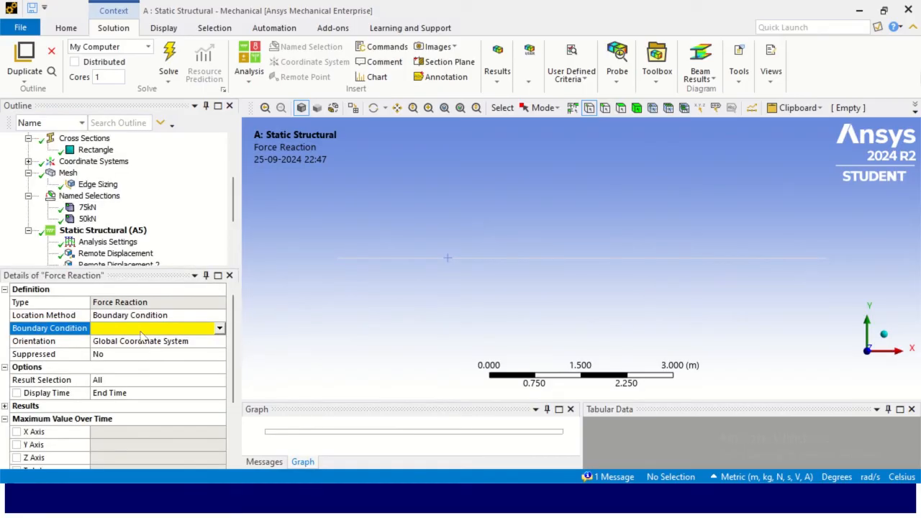
click(219, 327)
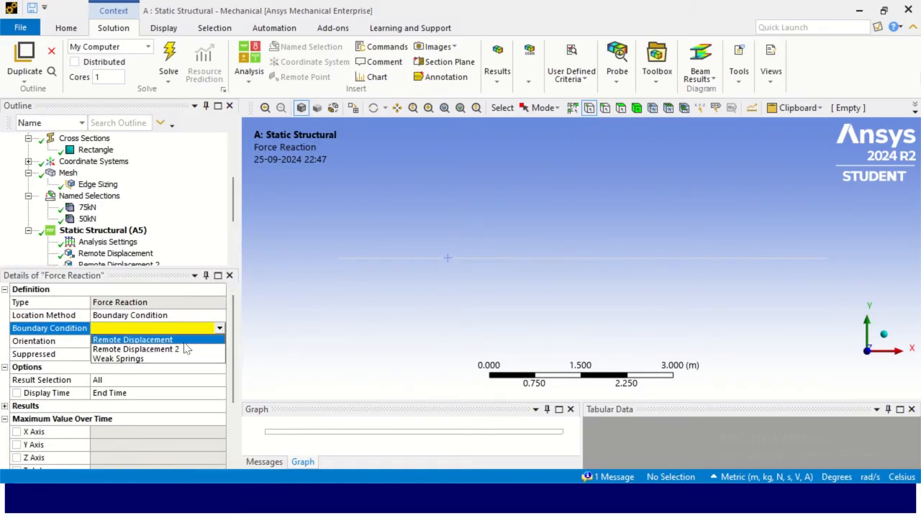
click(159, 340)
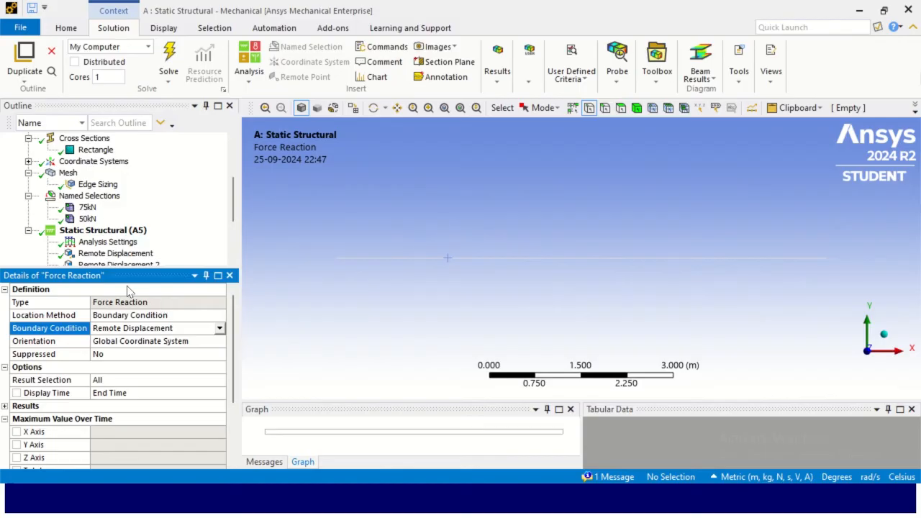
right_click(120, 234)
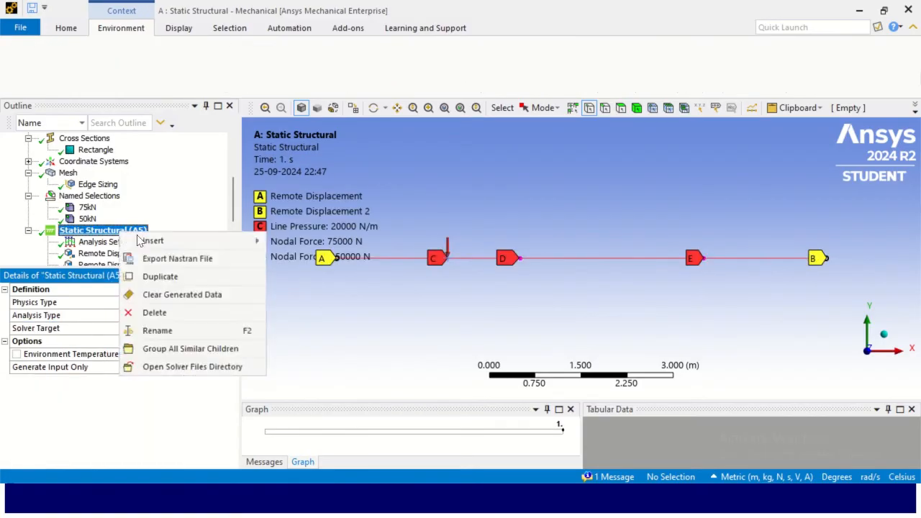
mouse_move(152, 244)
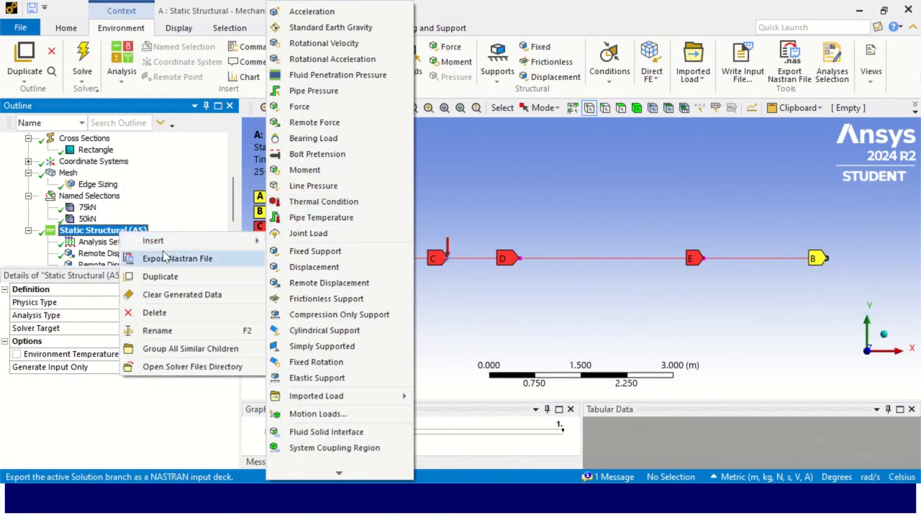
click(189, 193)
scroll(190, 194, down, 3)
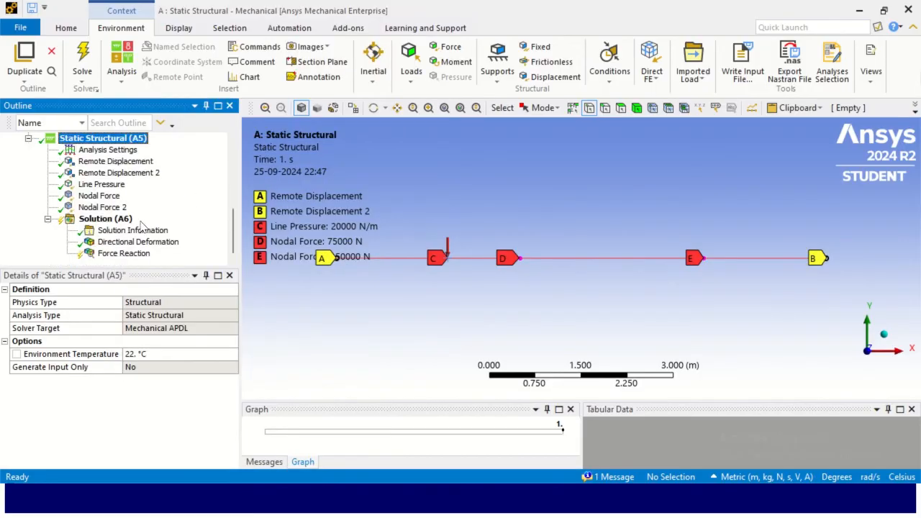
- Insert a second Force Reaction probe under Solution and set its boundary condition to Remote Displacement 2
right_click(115, 222)
mouse_move(149, 230)
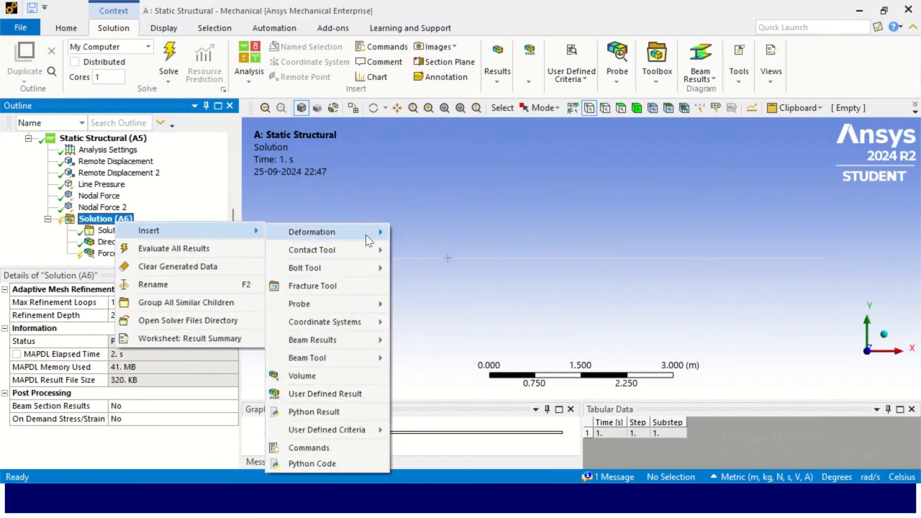
mouse_move(340, 309)
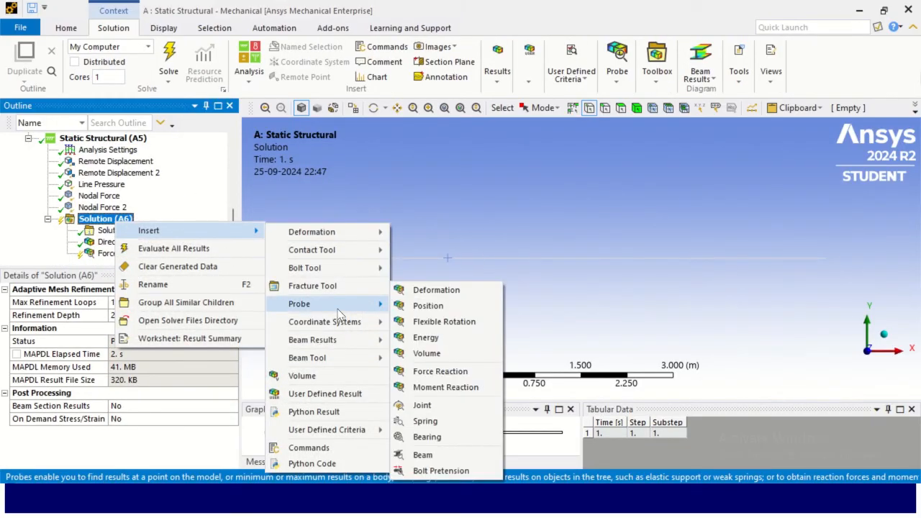
click(435, 374)
click(152, 348)
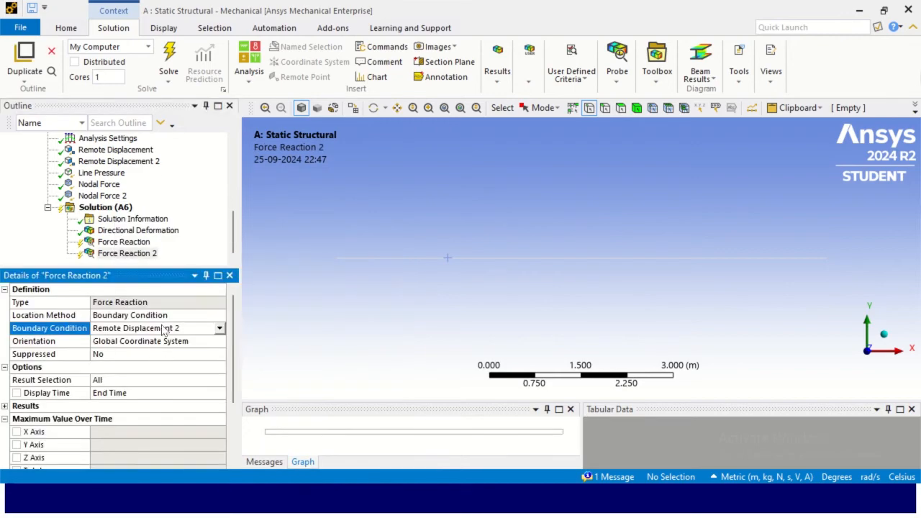
- Rename the first Force Reaction probe to Force Reaction A
right_click(136, 243)
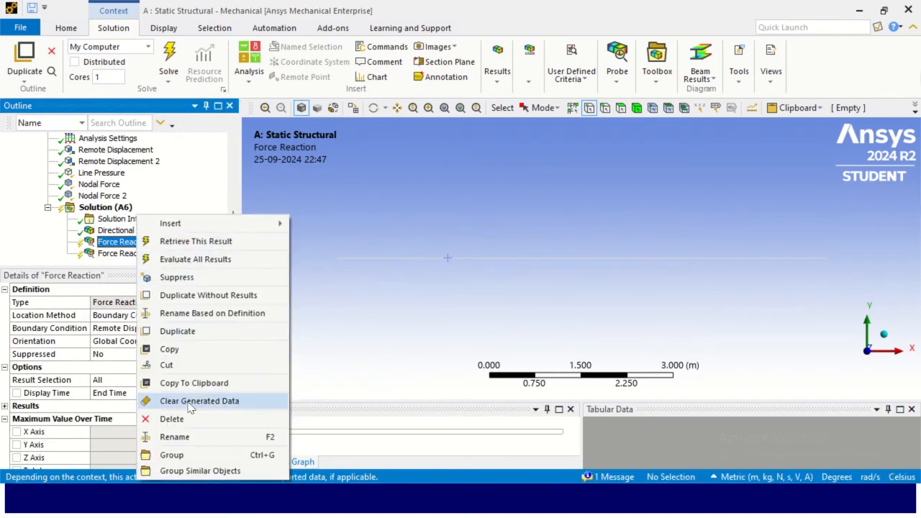
click(175, 437)
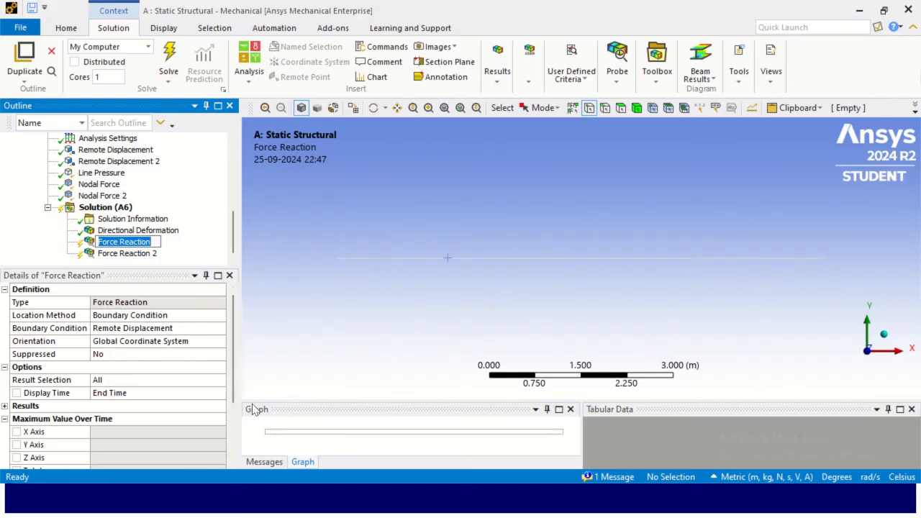
key(Right)
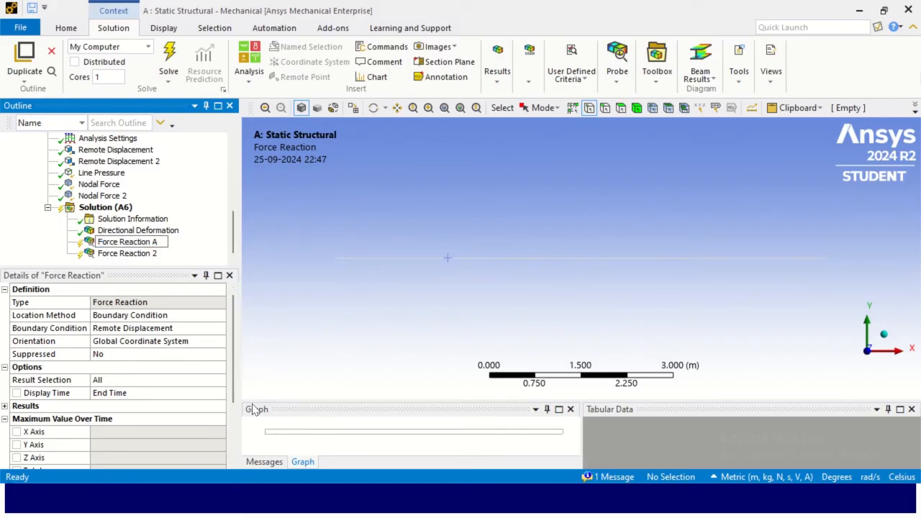
text(A)
- Rename the second Force Reaction probe to Force Reaction D
click(133, 253)
right_click(140, 253)
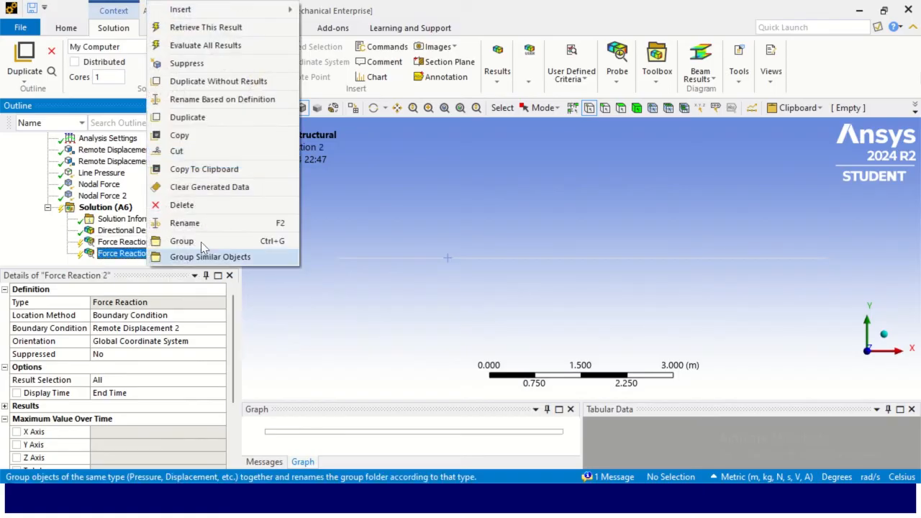
click(212, 223)
key(Right)
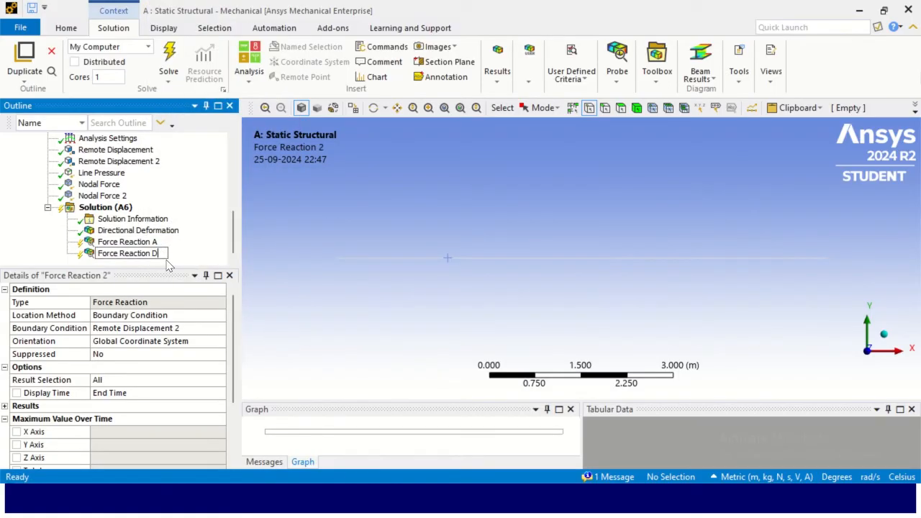
key(Return)
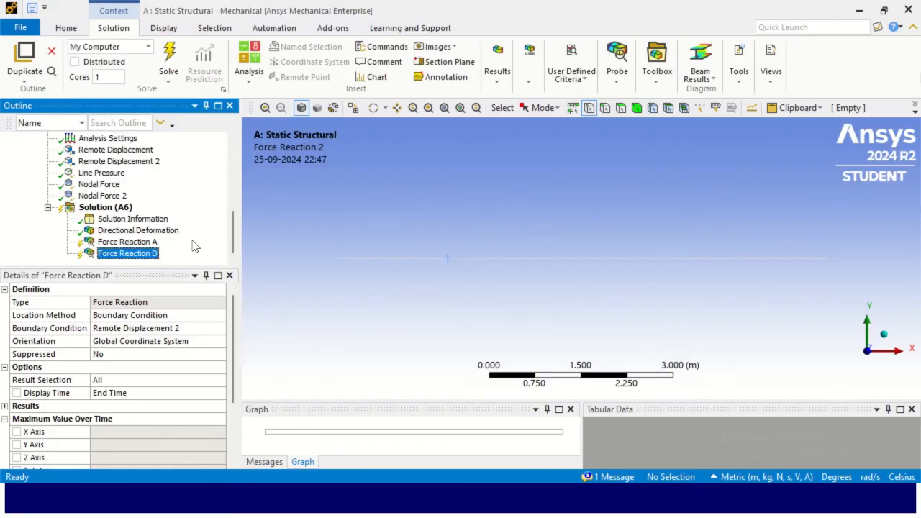
- Evaluate all results and inspect Force Reaction A's Y-axis reaction in the tabular data
right_click(117, 211)
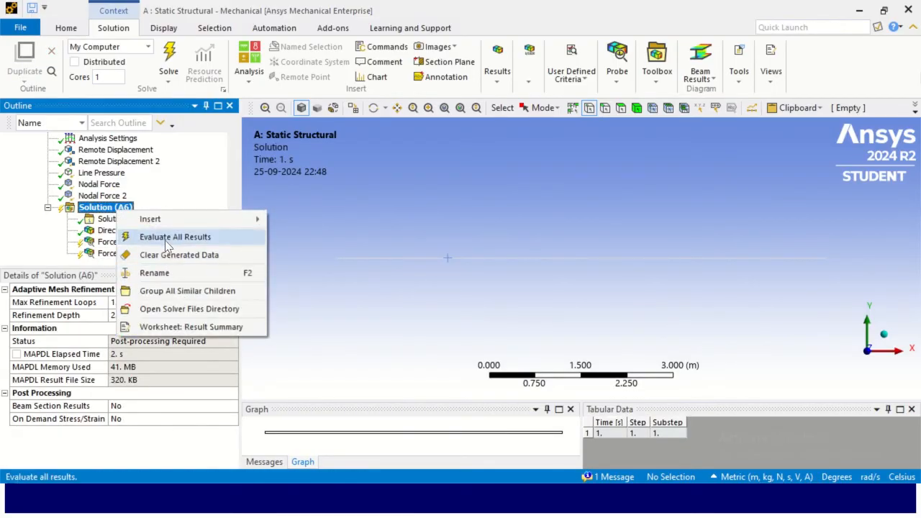
click(180, 238)
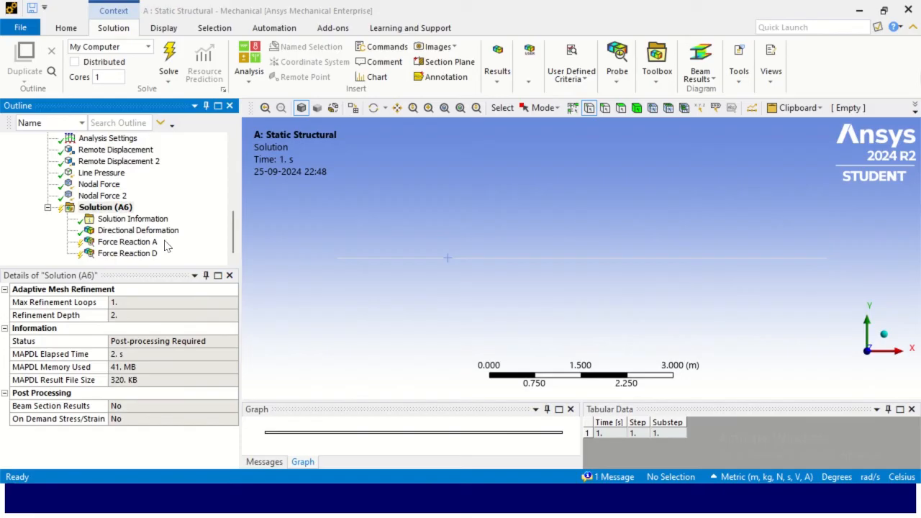
click(127, 243)
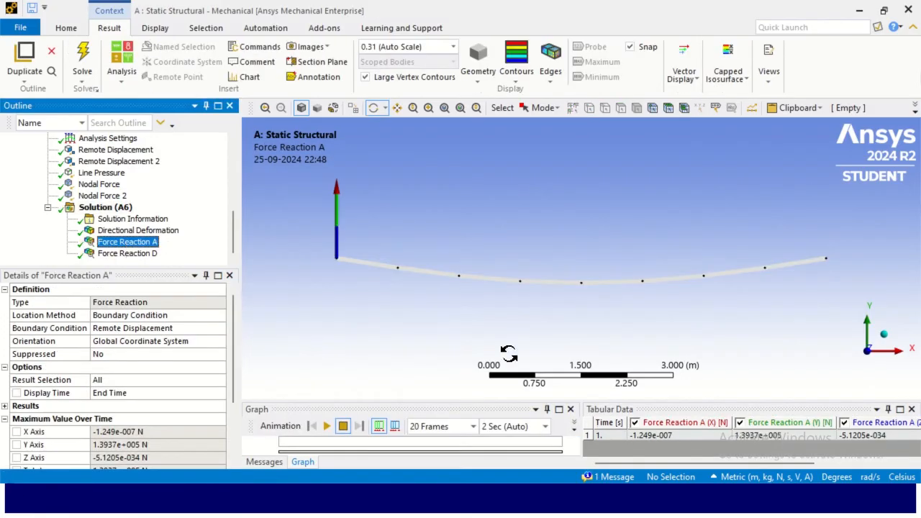
drag(566, 398, 556, 284)
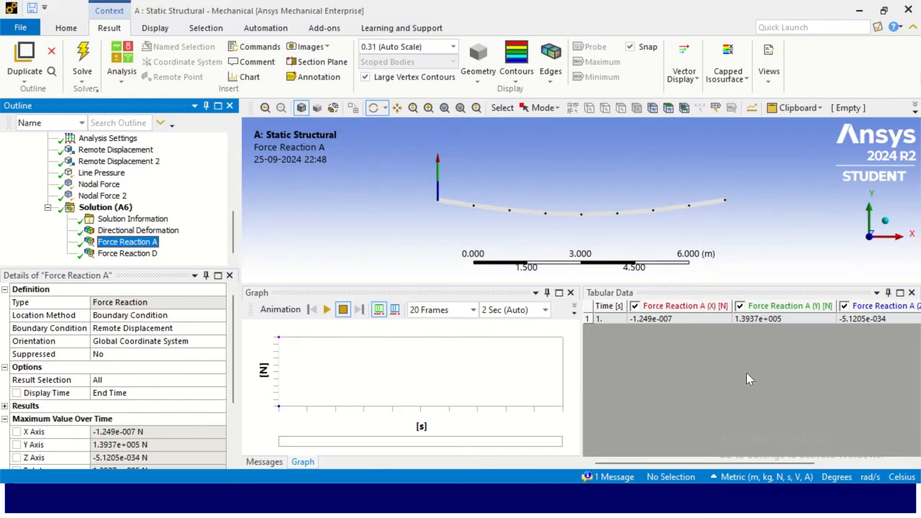
click(776, 321)
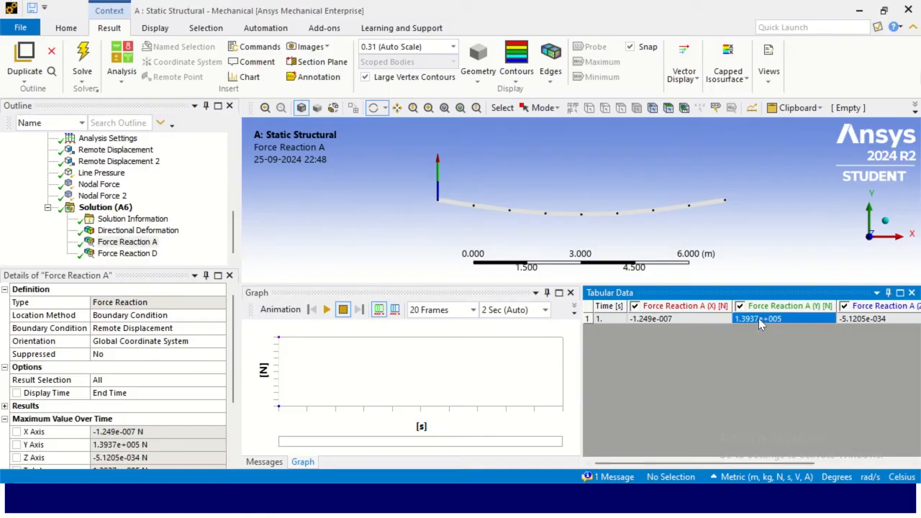
- Switch to the EngineeringSkills article to compare the reaction at A with the analytical value, then return
key(alt+Tab)
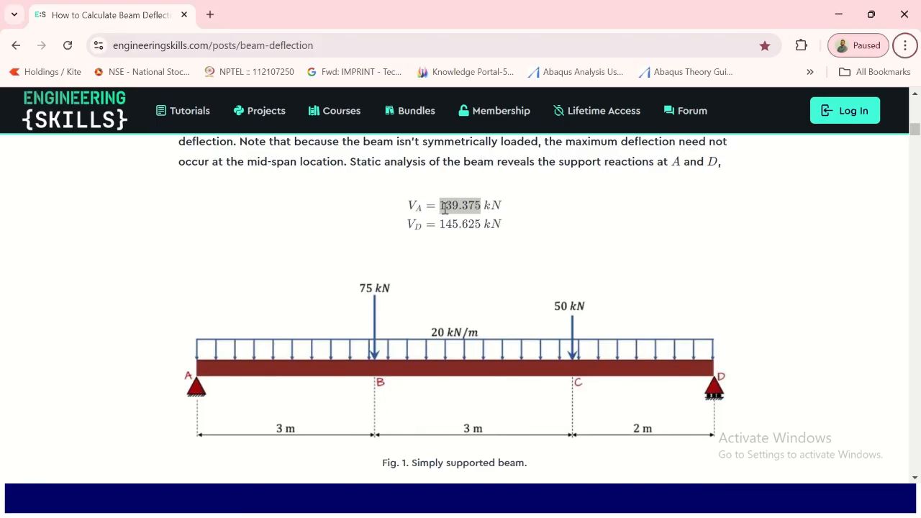
click(475, 212)
drag(487, 209, 505, 218)
click(500, 221)
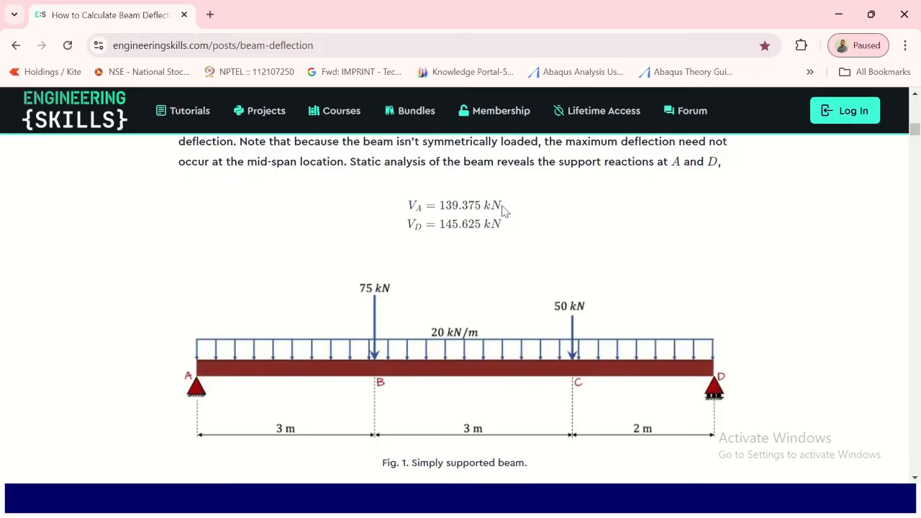
key(alt+Tab)
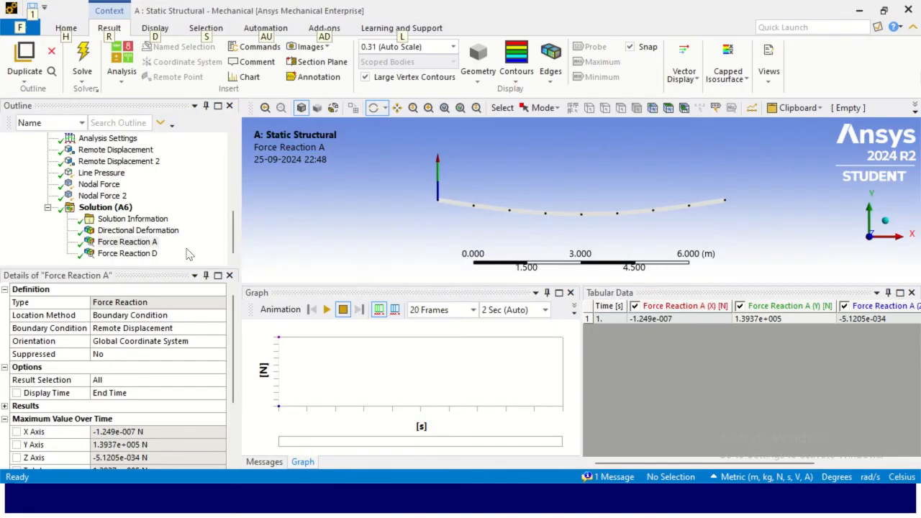
- Open Force Reaction D and compare its Y reaction with the article's analytical value at D
click(127, 253)
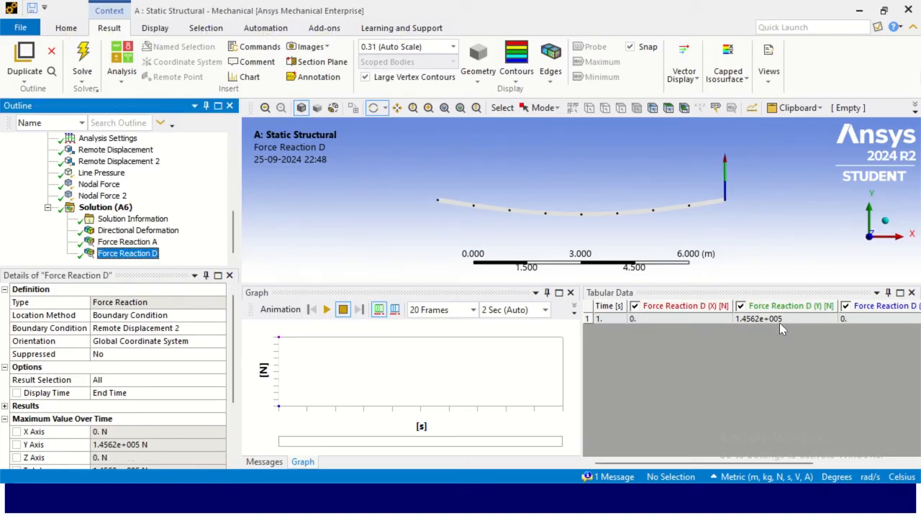
key(alt+Tab)
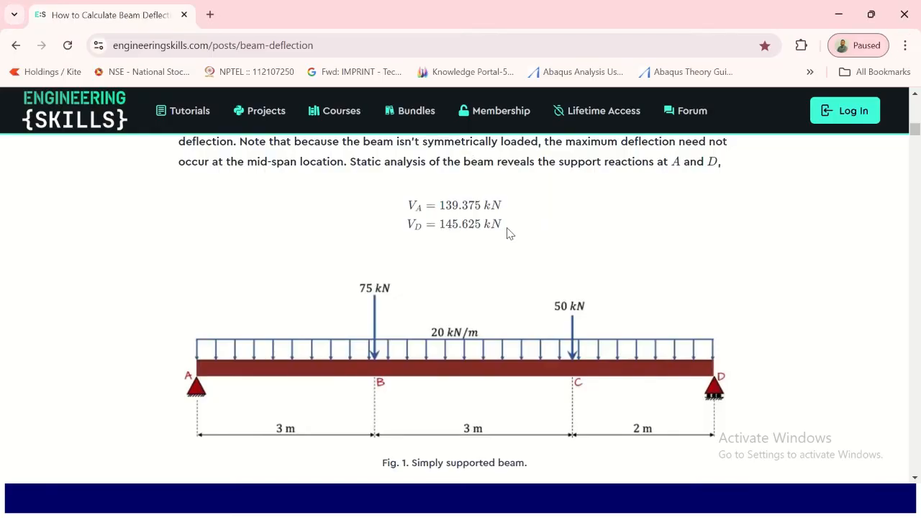
key(alt+Tab)
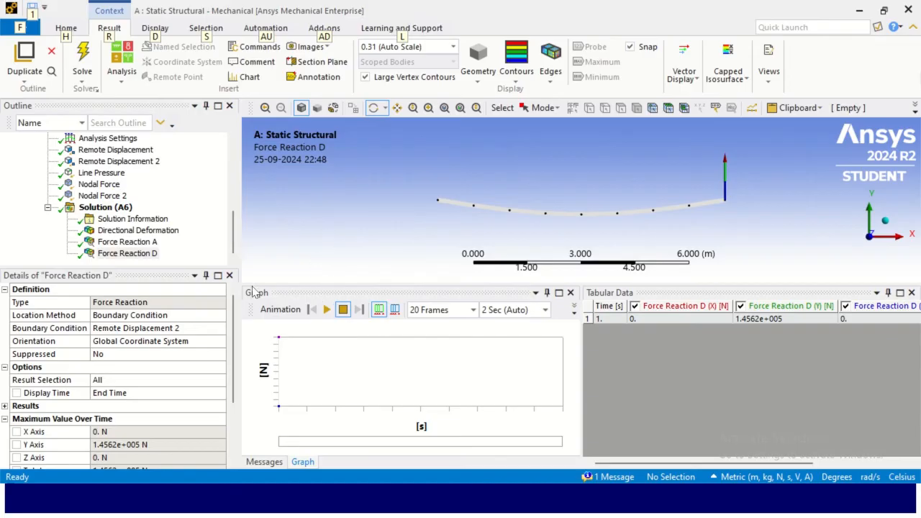
- Insert a Shear-Moment Diagram beam result under Solution
drag(171, 266, 174, 322)
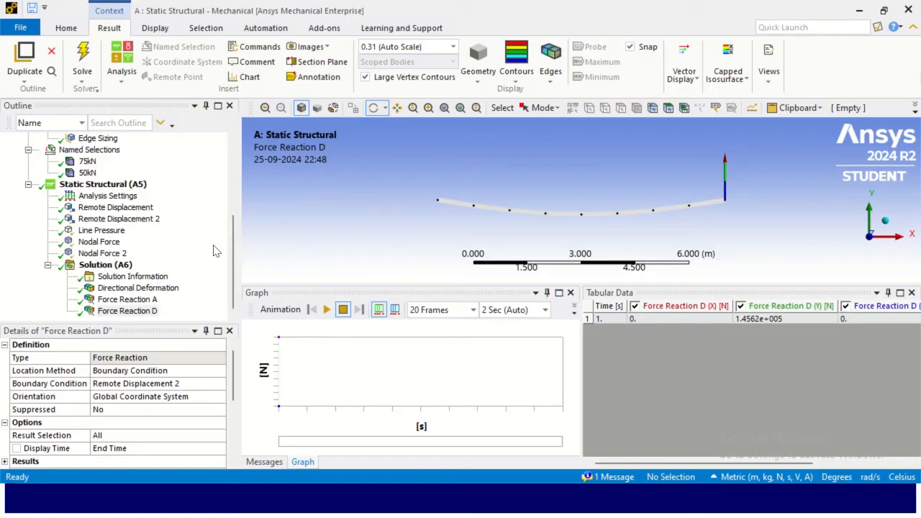
mouse_move(233, 257)
mouse_down()
mouse_move(248, 171)
mouse_move(236, 256)
mouse_up()
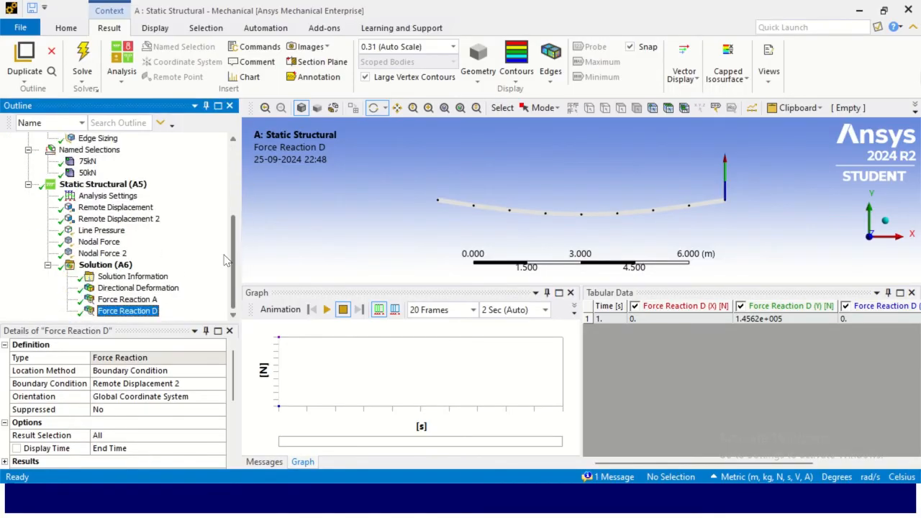
right_click(121, 271)
mouse_move(153, 276)
mouse_move(342, 282)
mouse_move(352, 331)
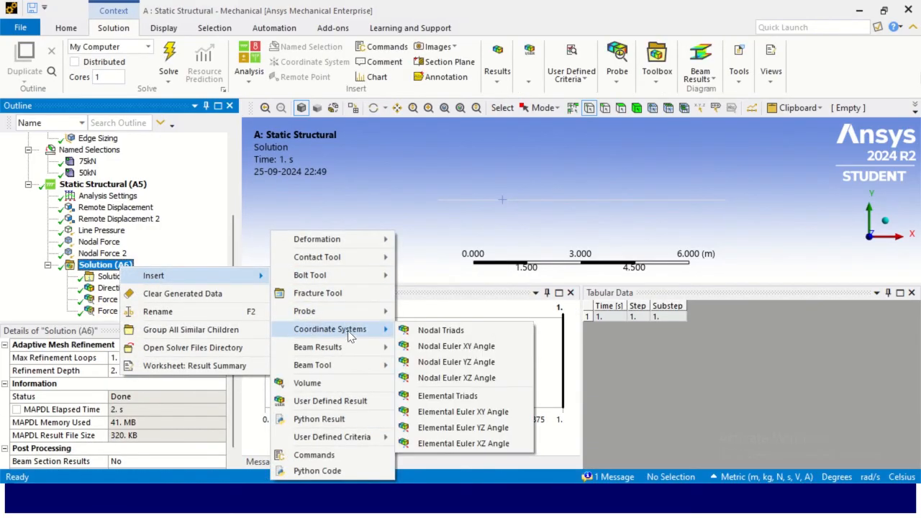
mouse_move(361, 352)
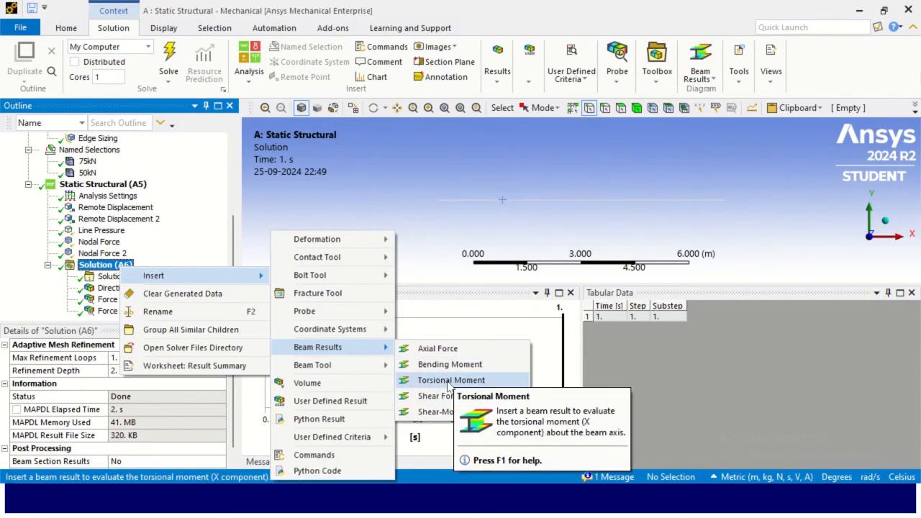
click(432, 414)
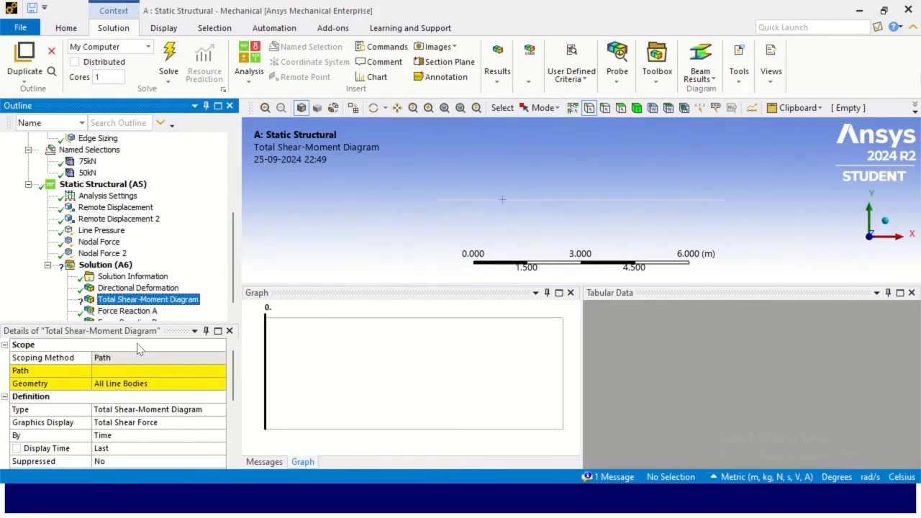
- Add a Path construction geometry to the Model for scoping the shear-moment diagram
drag(137, 322, 141, 210)
click(111, 258)
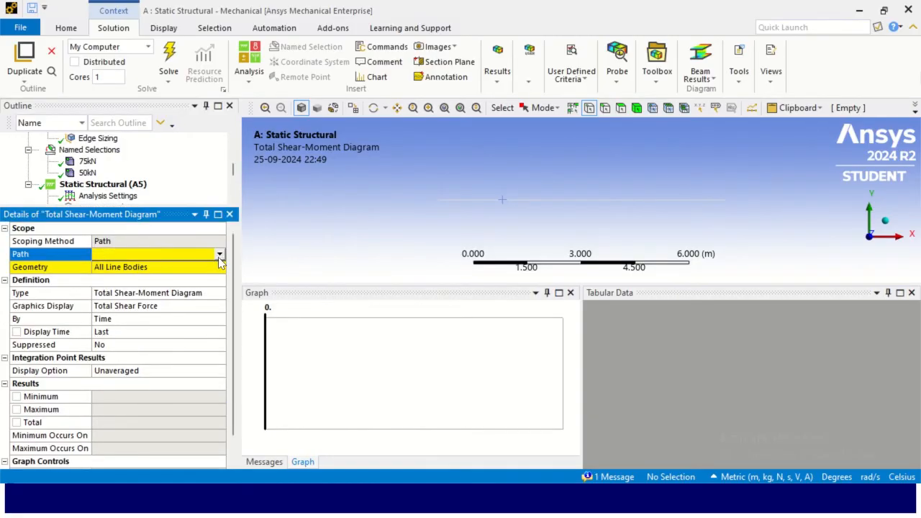
drag(148, 207, 148, 365)
scroll(148, 238, up, 4)
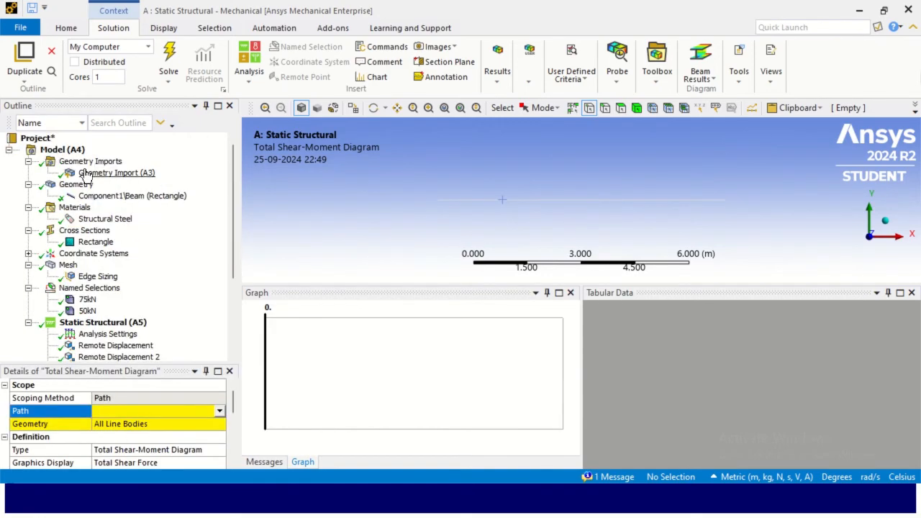
click(64, 149)
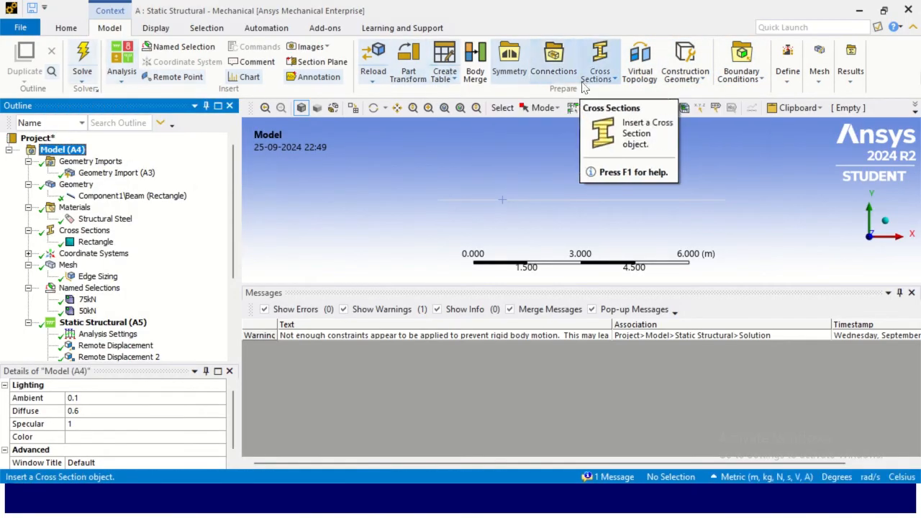
click(689, 72)
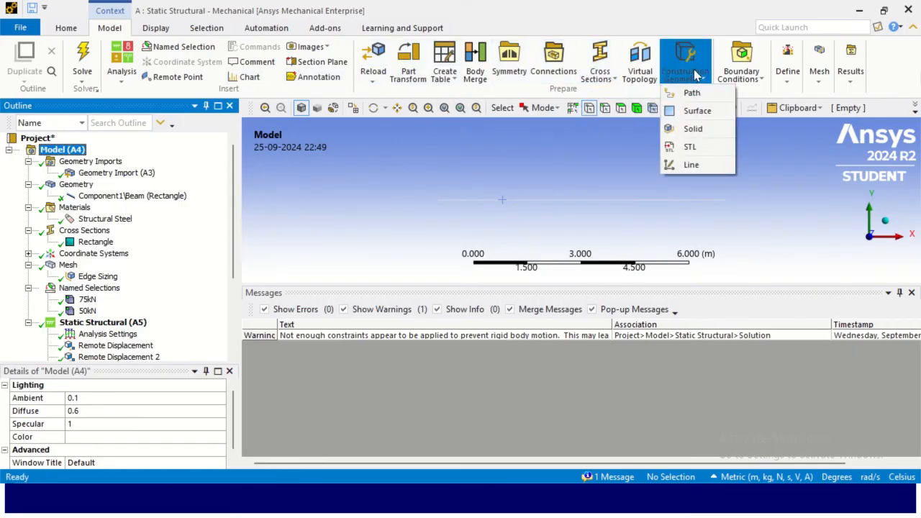
click(692, 62)
click(691, 62)
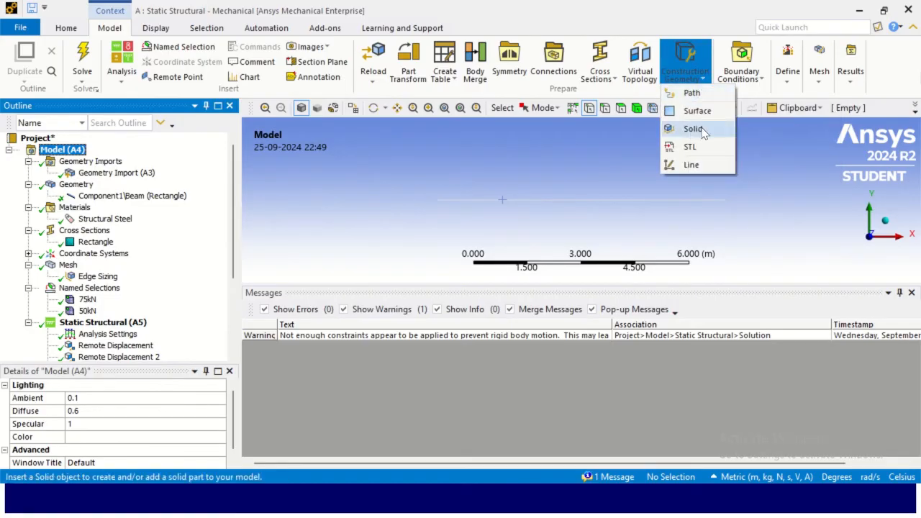
click(692, 94)
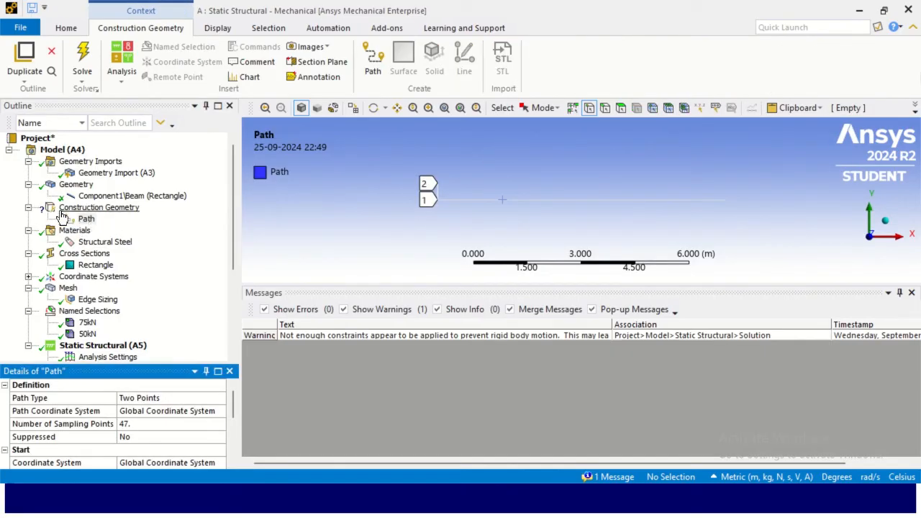
- Set the path type to Edge and switch to edge selection
drag(143, 362, 147, 239)
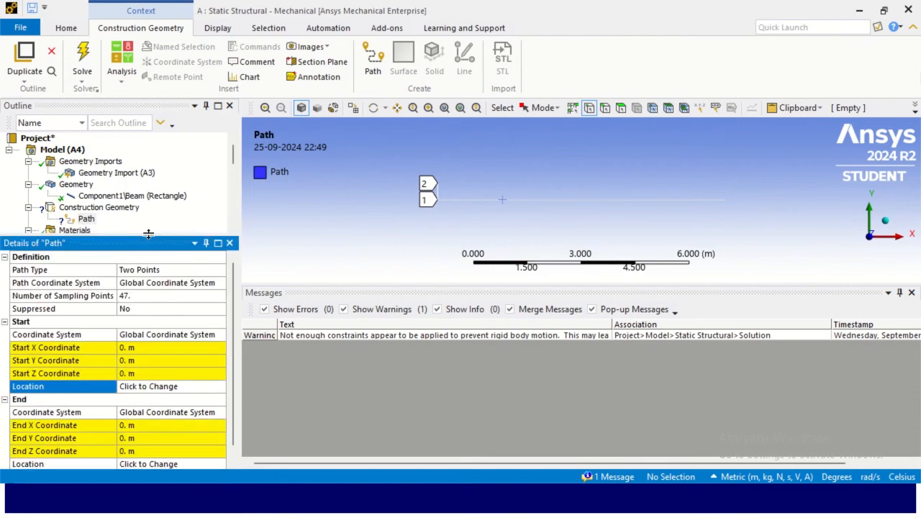
click(132, 272)
click(219, 271)
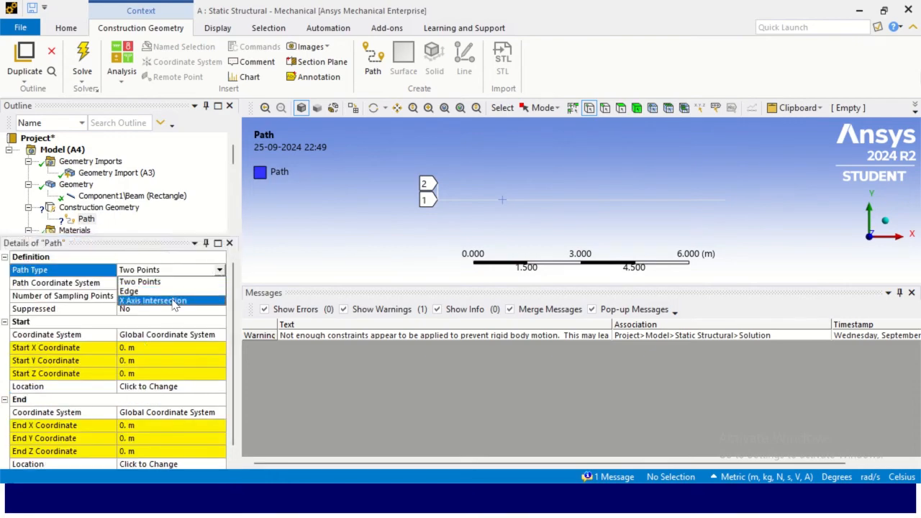
click(130, 291)
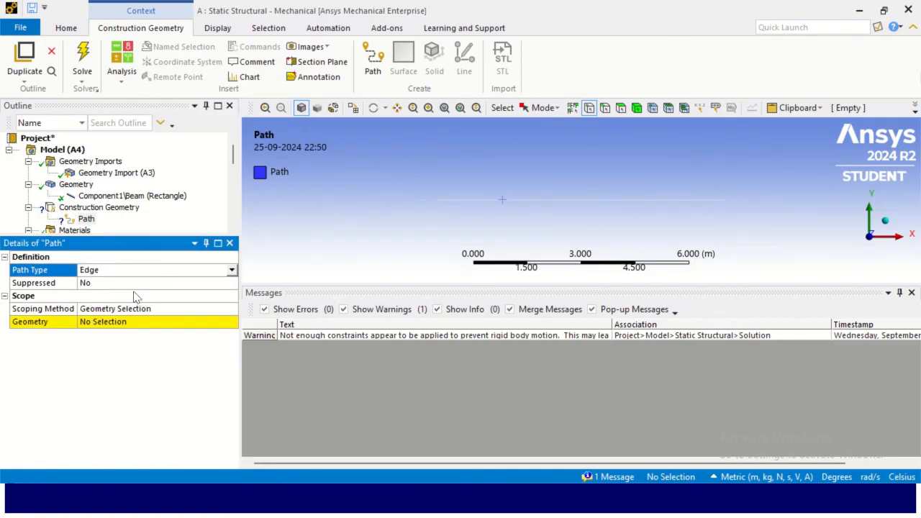
click(604, 108)
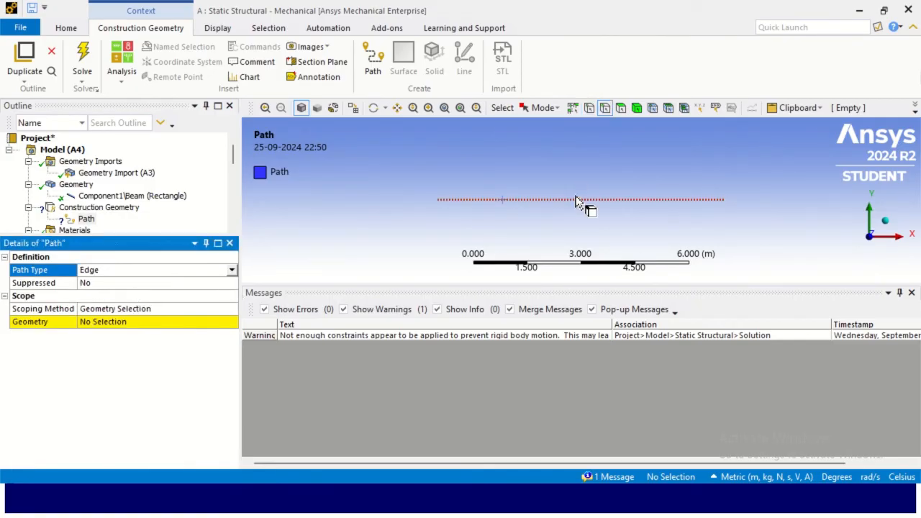
- Scope the Path's geometry to the beam's 8 m edge
click(576, 200)
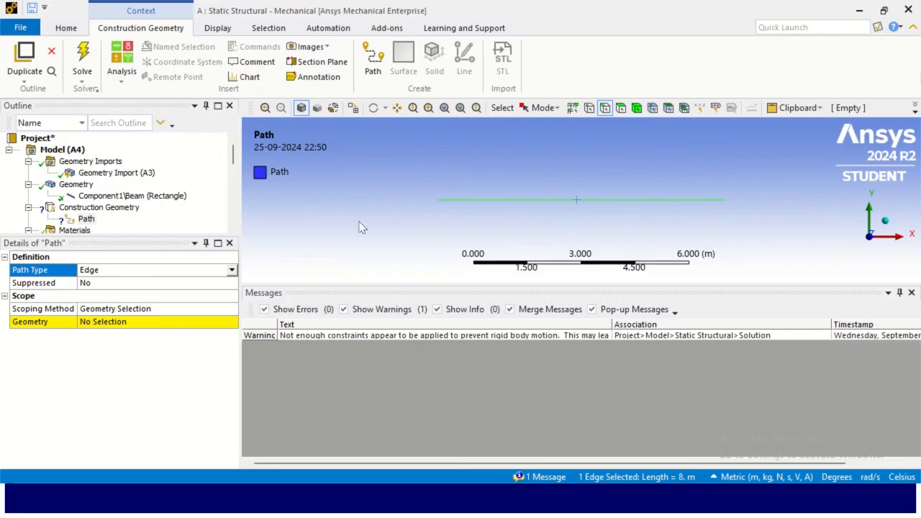
click(106, 322)
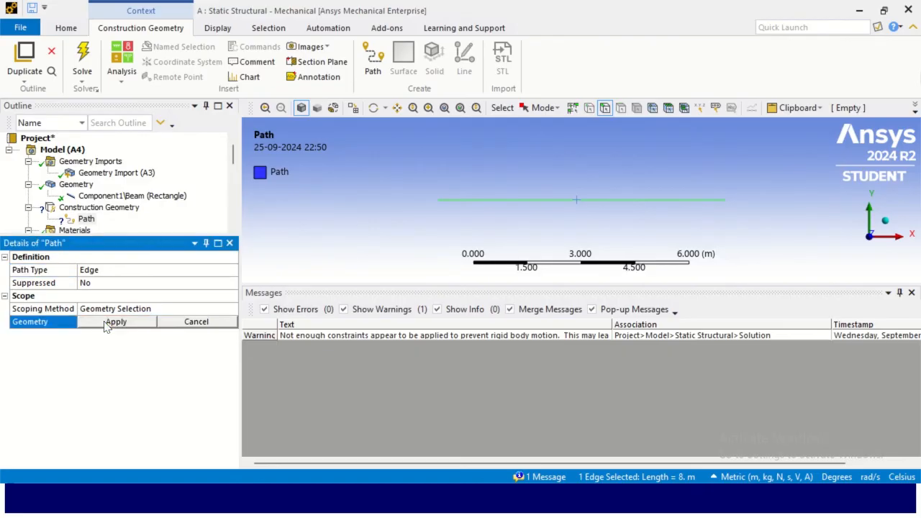
click(108, 322)
drag(129, 236, 122, 393)
click(86, 219)
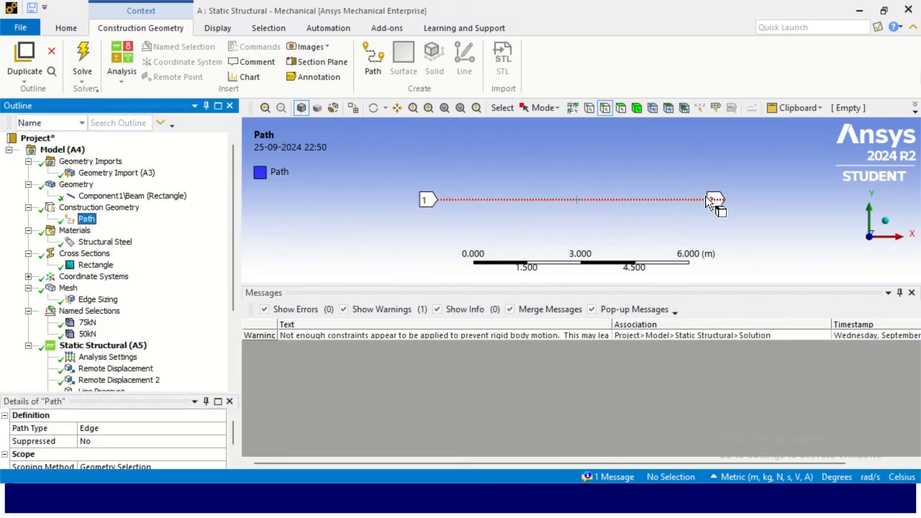
- Set the Total Shear-Moment Diagram's path to the Path construction geometry
scroll(65, 244, down, 3)
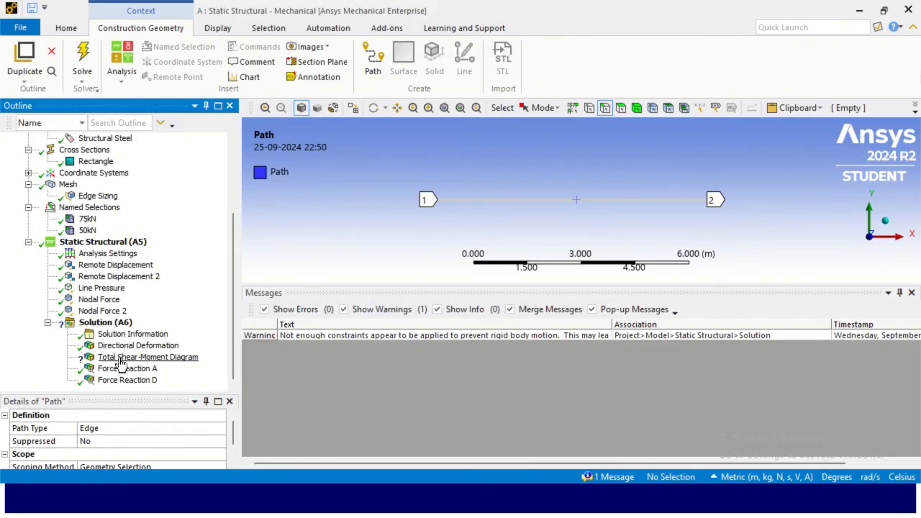
click(121, 358)
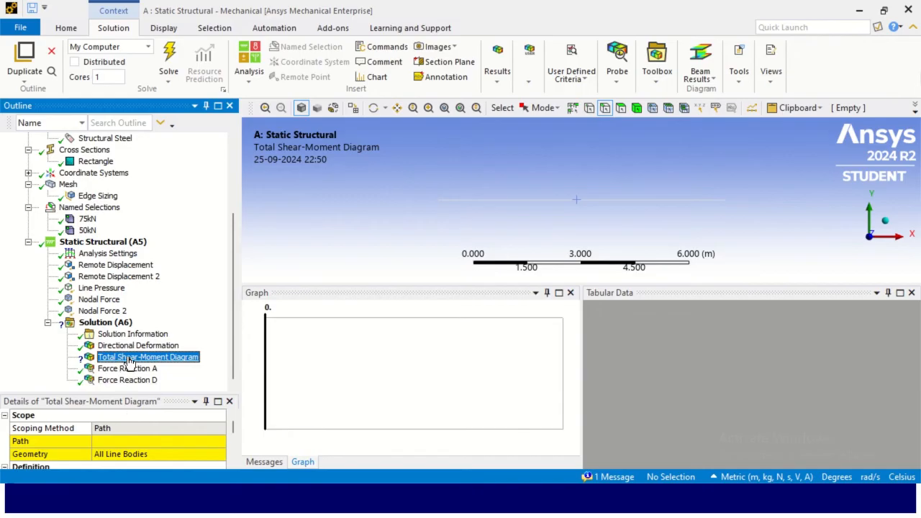
drag(127, 393, 127, 214)
click(126, 261)
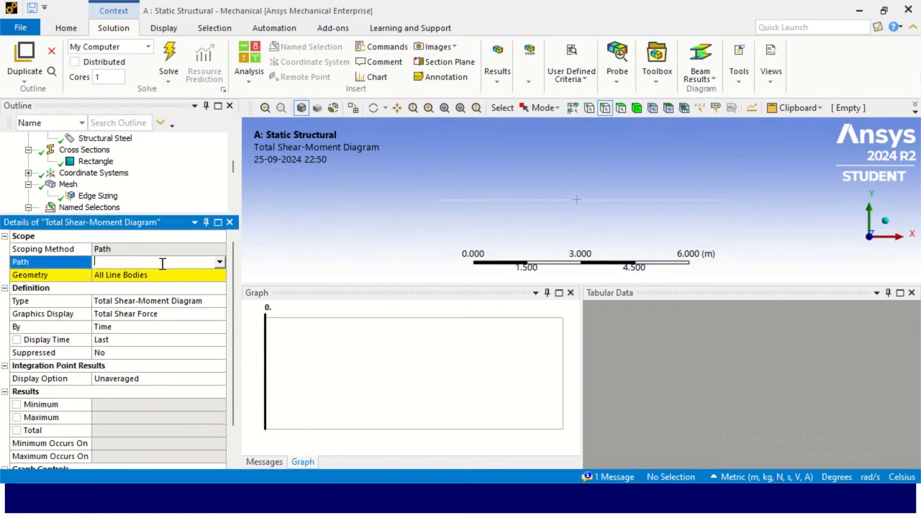
click(219, 263)
click(170, 274)
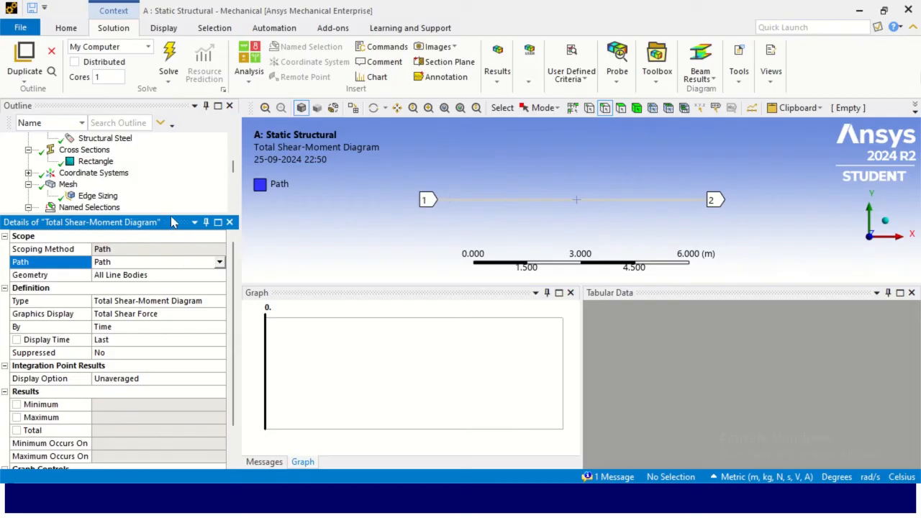
- Evaluate all results to compute the Total Shear-Moment Diagram
drag(175, 216, 160, 410)
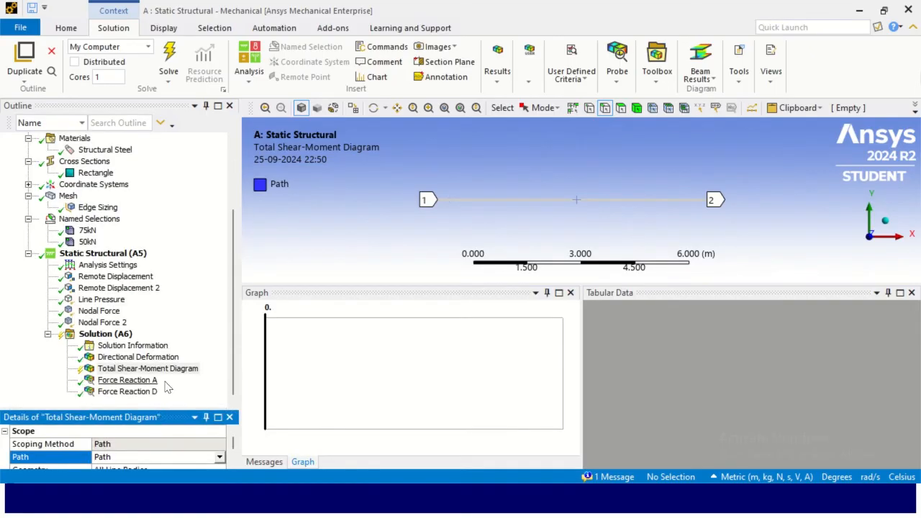
right_click(118, 369)
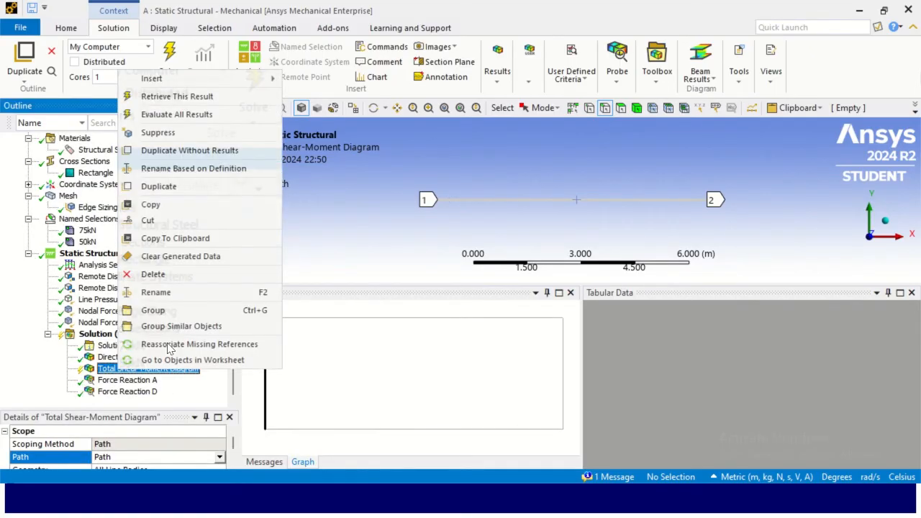
click(197, 113)
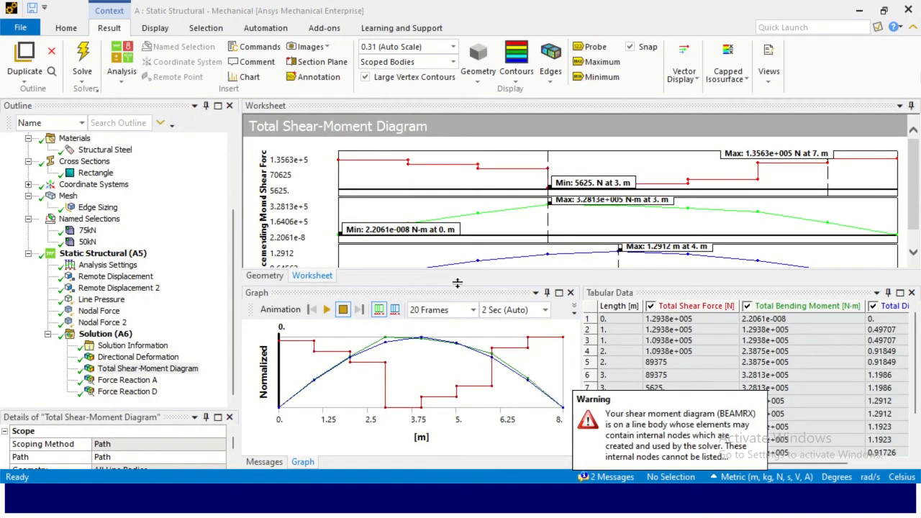
- Enlarge the worksheet to examine the total shear force, bending moment and displacement plots along the beam
right_click(899, 107)
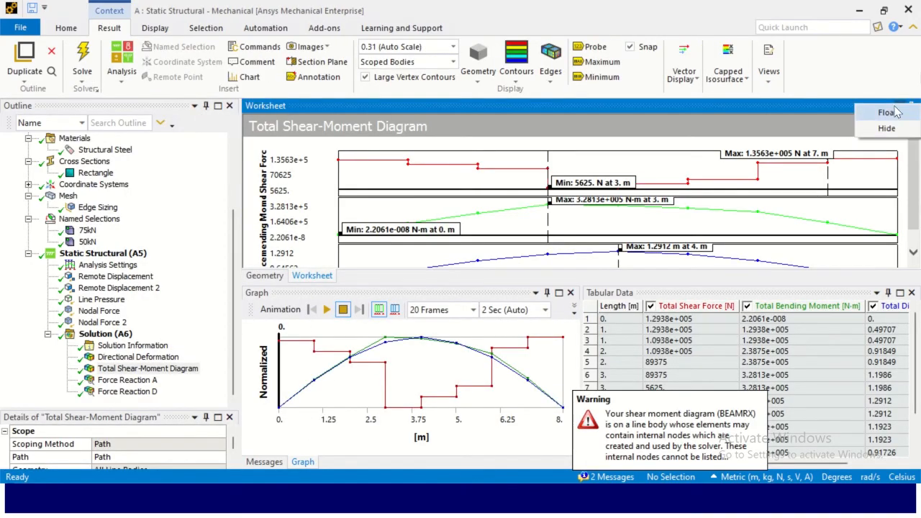
click(888, 113)
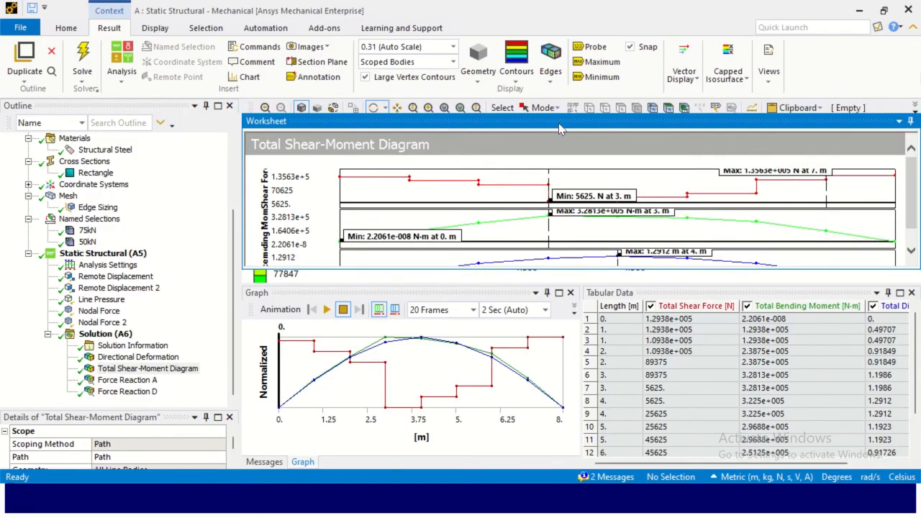
drag(613, 125, 479, 17)
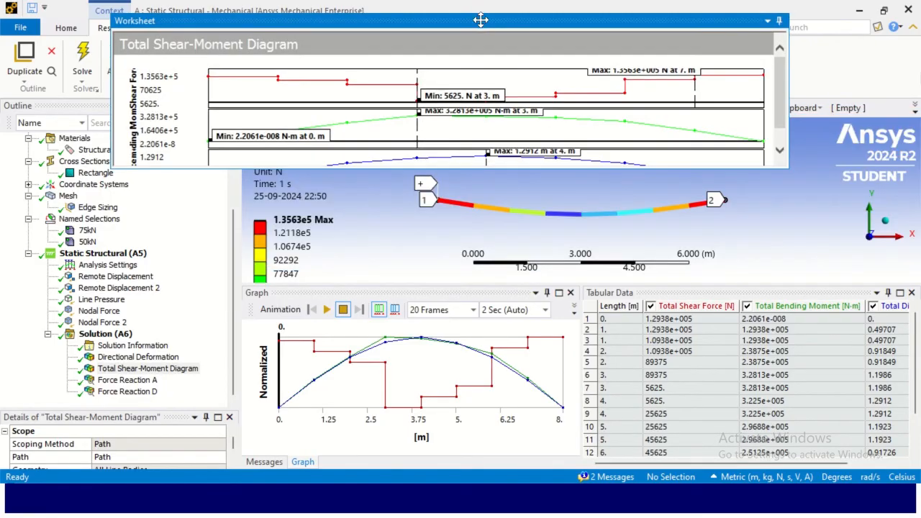
double_click(721, 20)
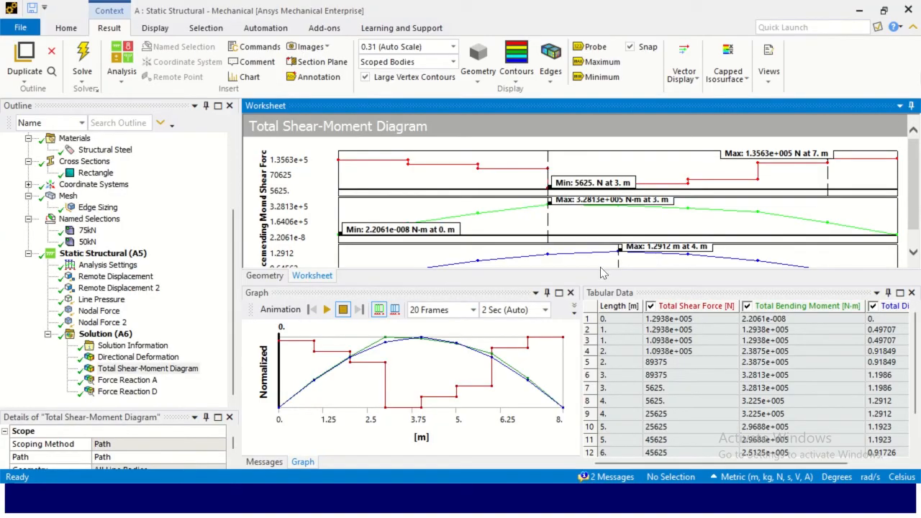
drag(602, 284, 575, 440)
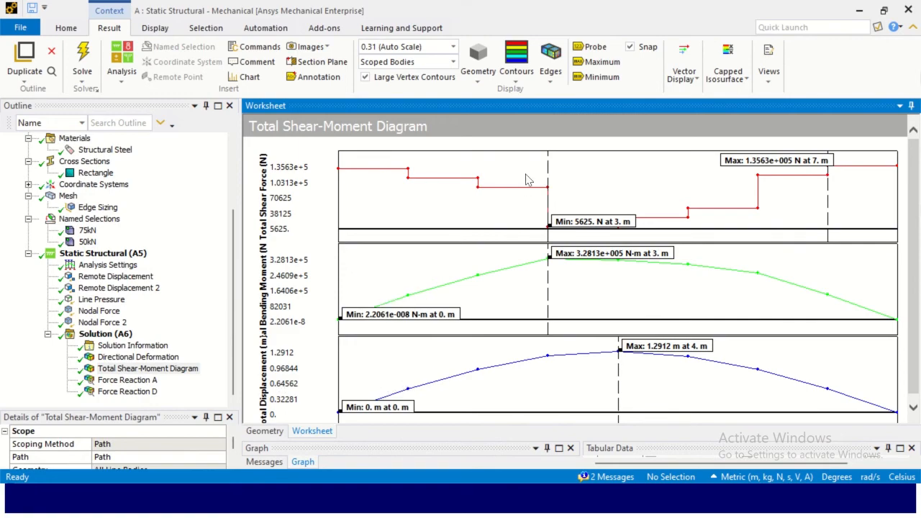
- Switch to the web browser to review the article's bending moment and deflection plots, and return to Mechanical
key(alt+Tab)
scroll(496, 295, down, 20)
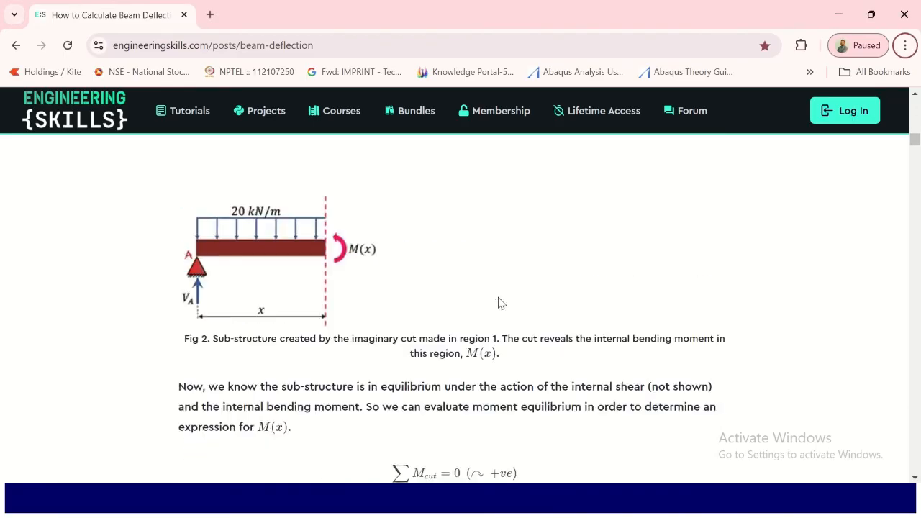
scroll(494, 332, down, 20)
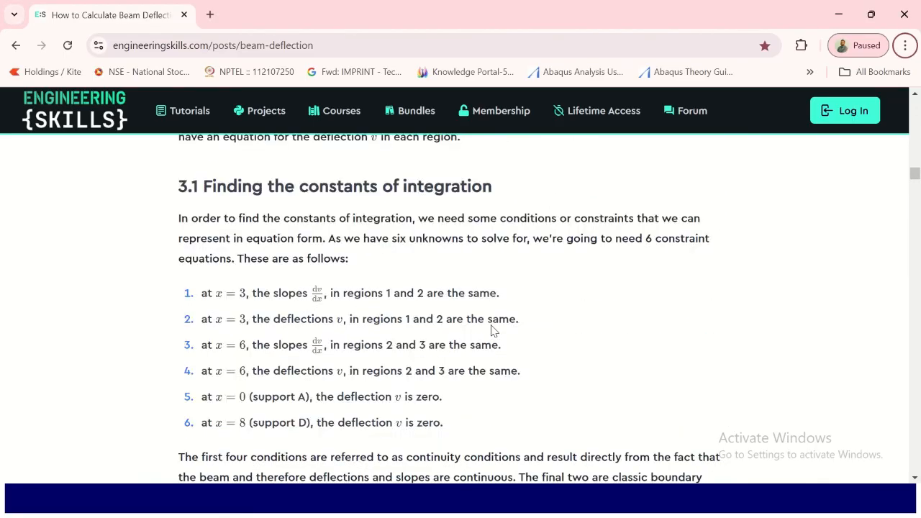
scroll(492, 330, down, 20)
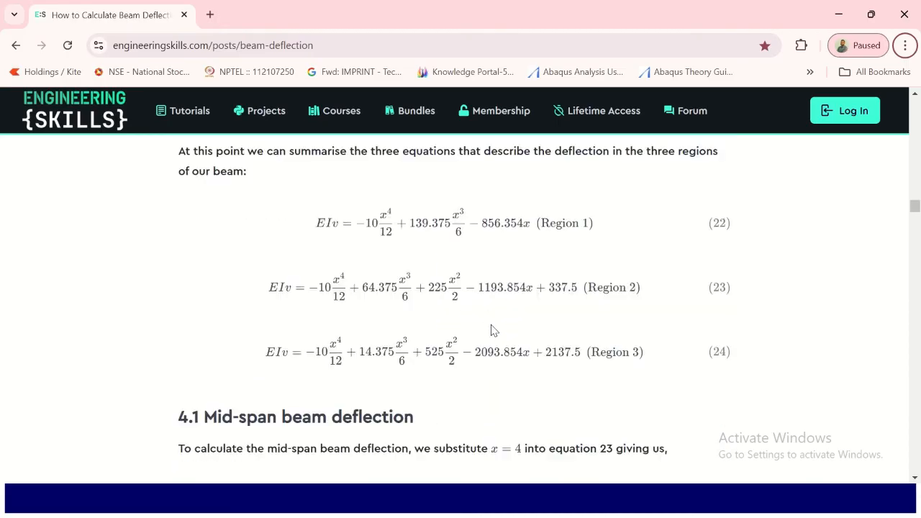
scroll(493, 330, up, 3)
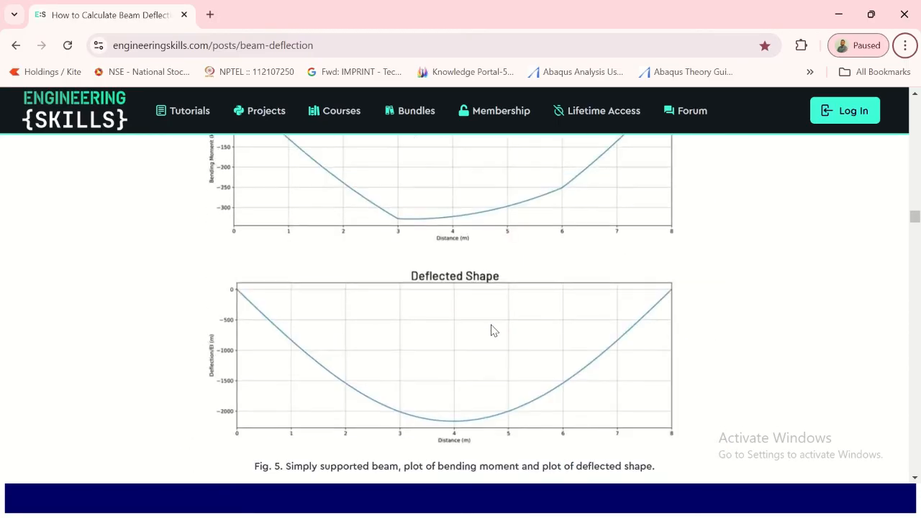
ctrl+scroll(494, 331, down, 1)
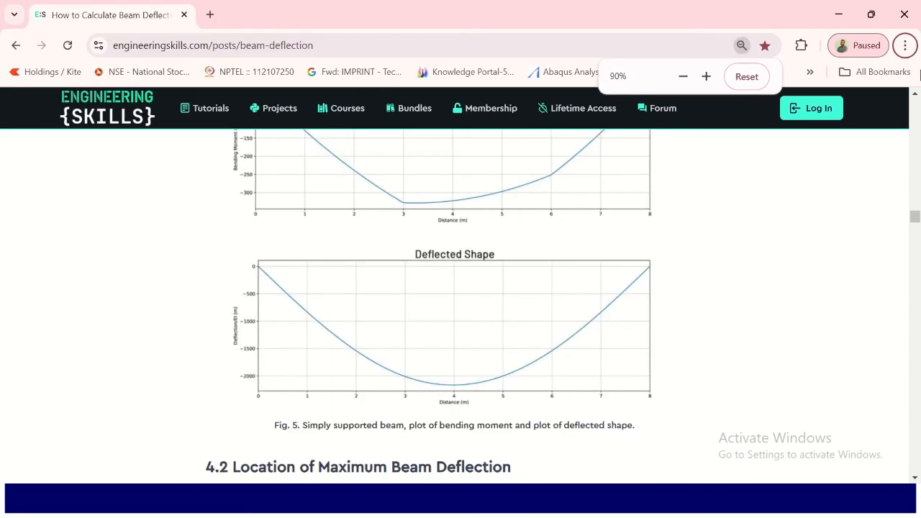
scroll(525, 210, up, 1)
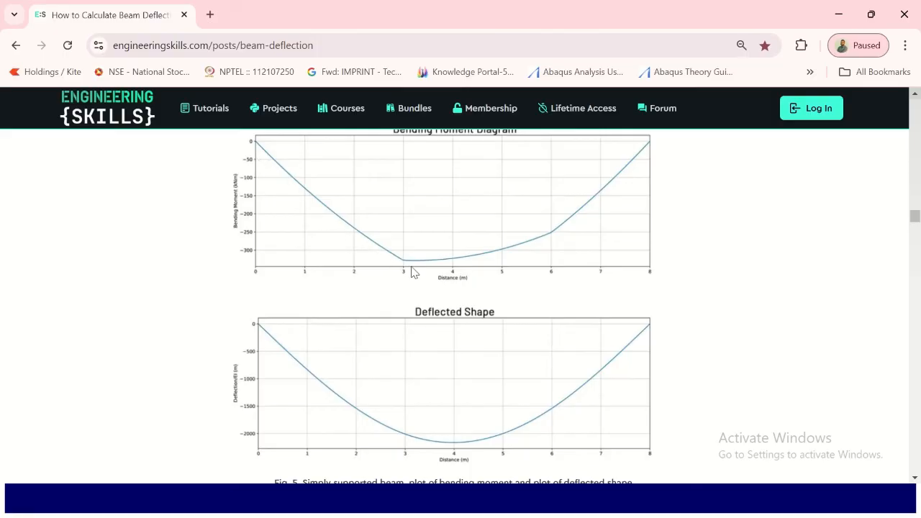
scroll(412, 272, down, 15)
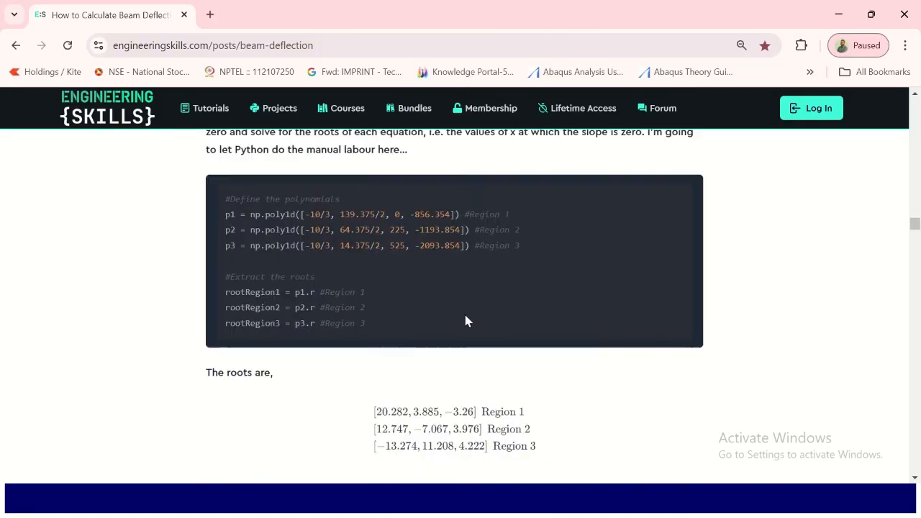
scroll(466, 313, down, 20)
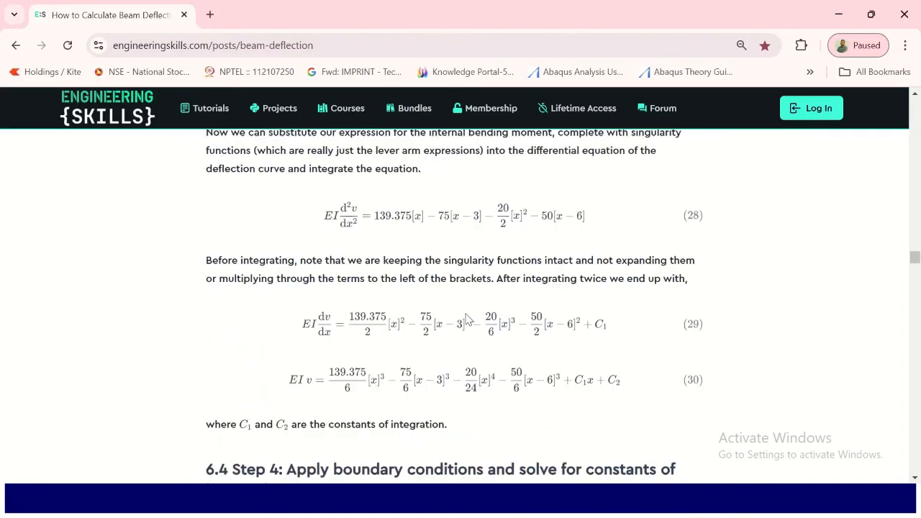
scroll(468, 320, down, 20)
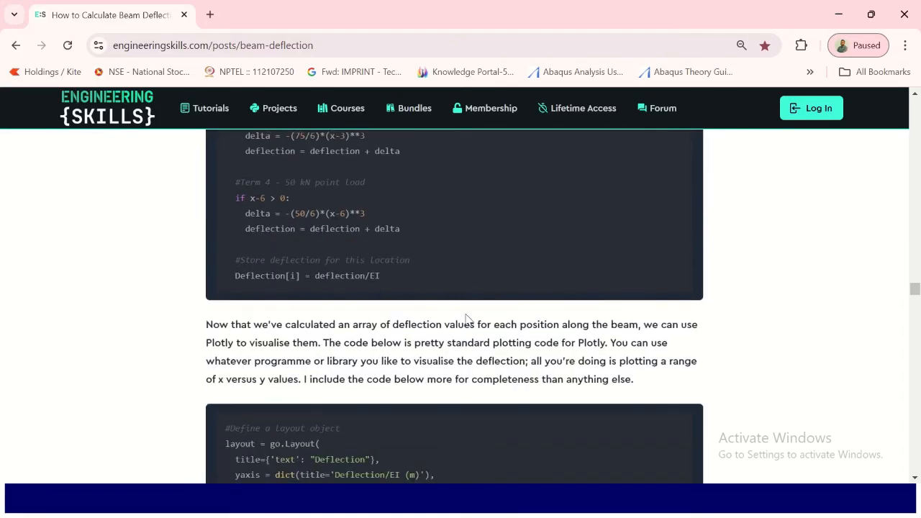
scroll(468, 316, up, 3)
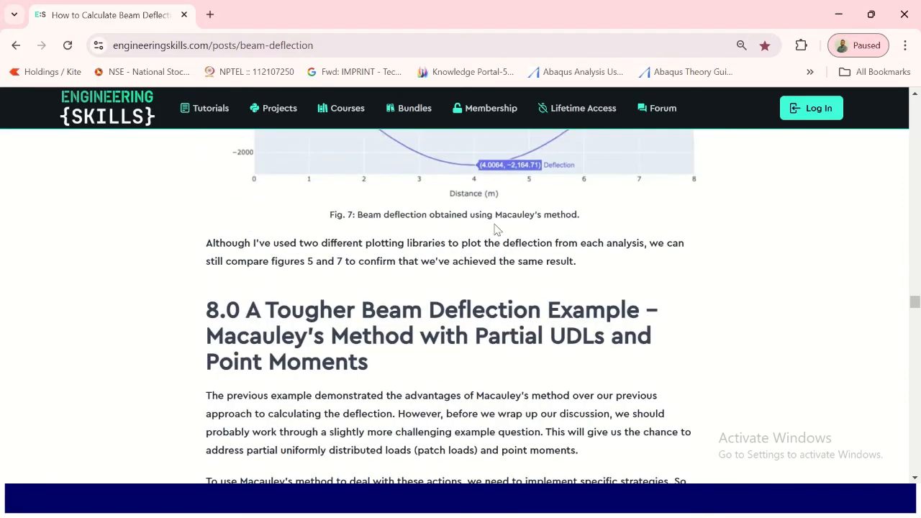
ctrl+scroll(520, 186, up, 4)
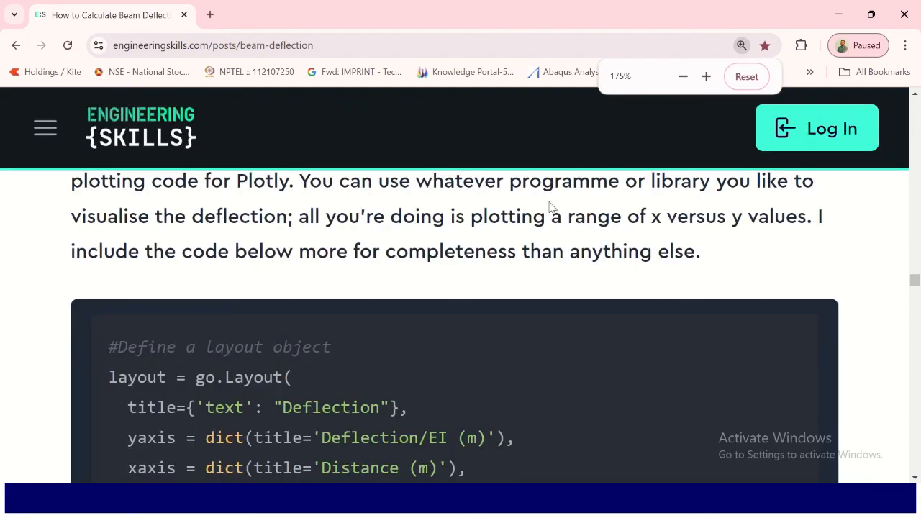
scroll(543, 273, down, 10)
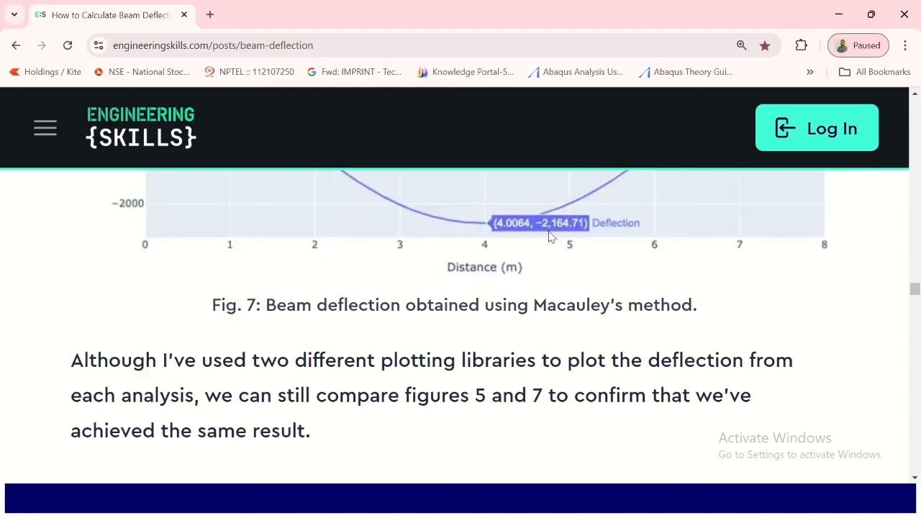
key(alt+Tab)
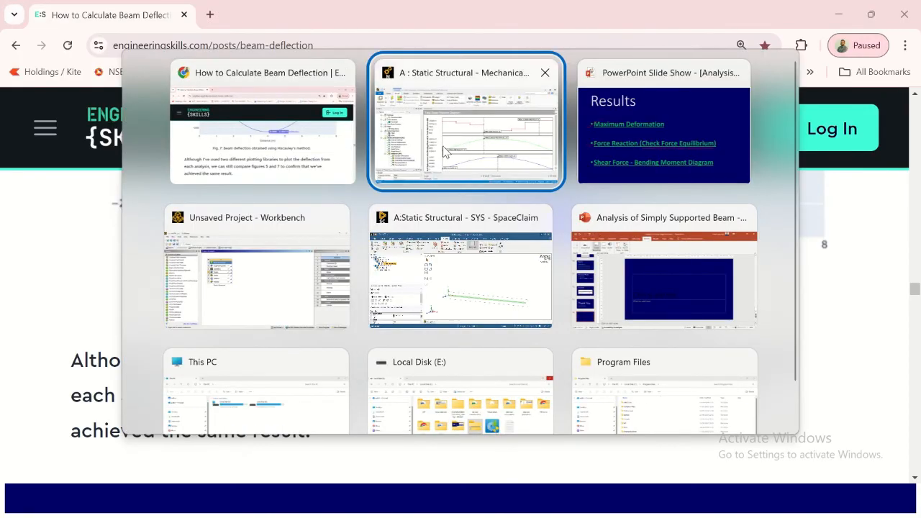
click(466, 122)
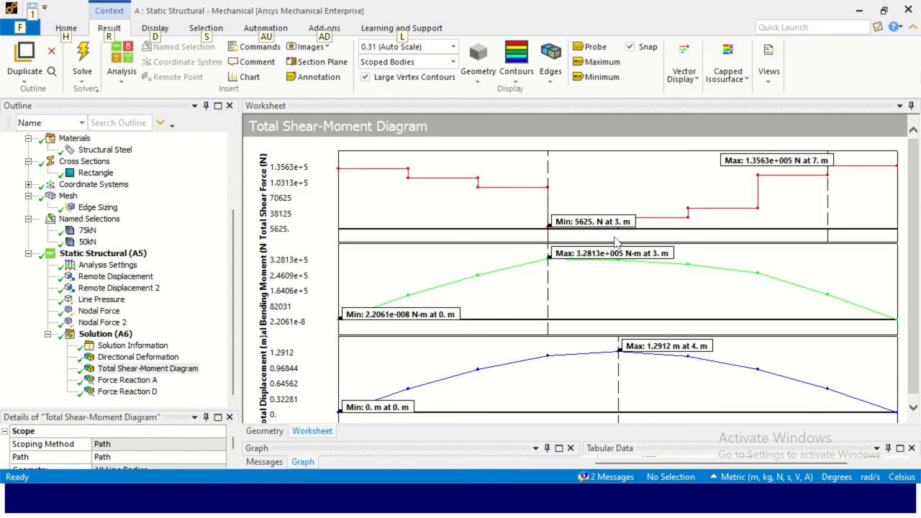
key(alt+Tab)
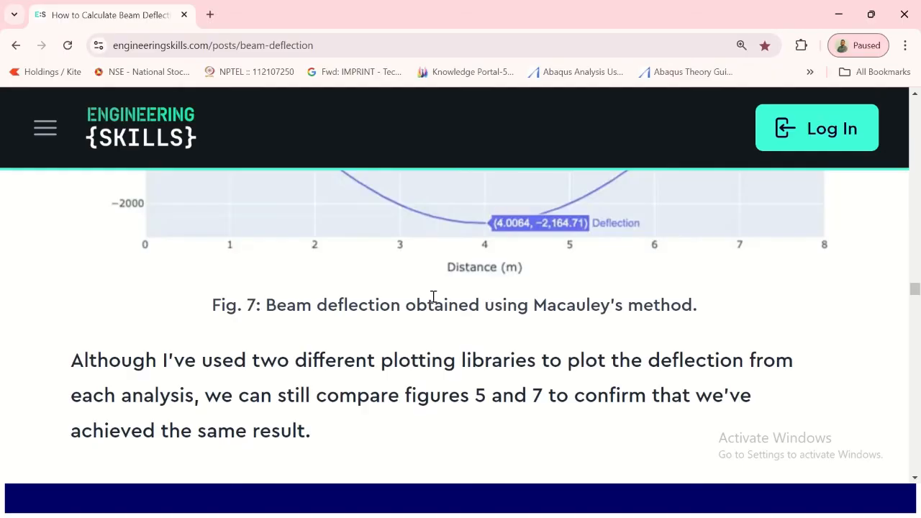
key(alt+Tab)
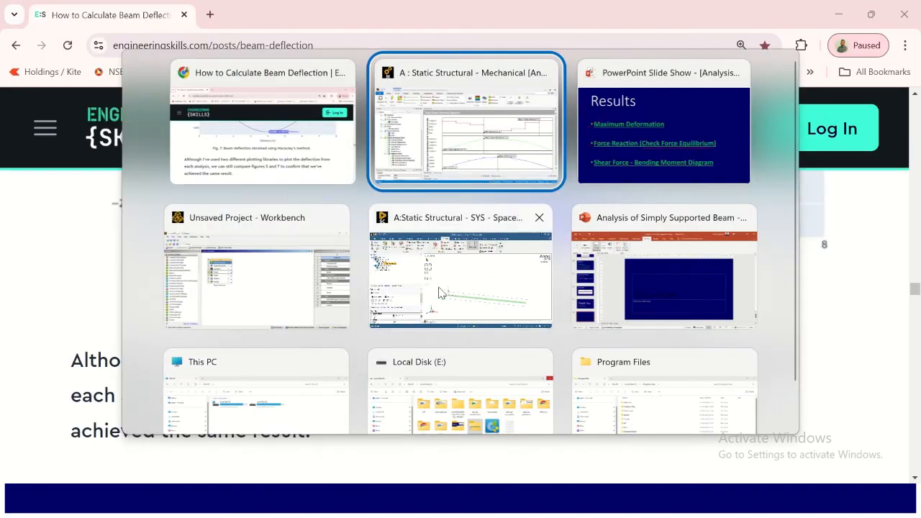
click(452, 167)
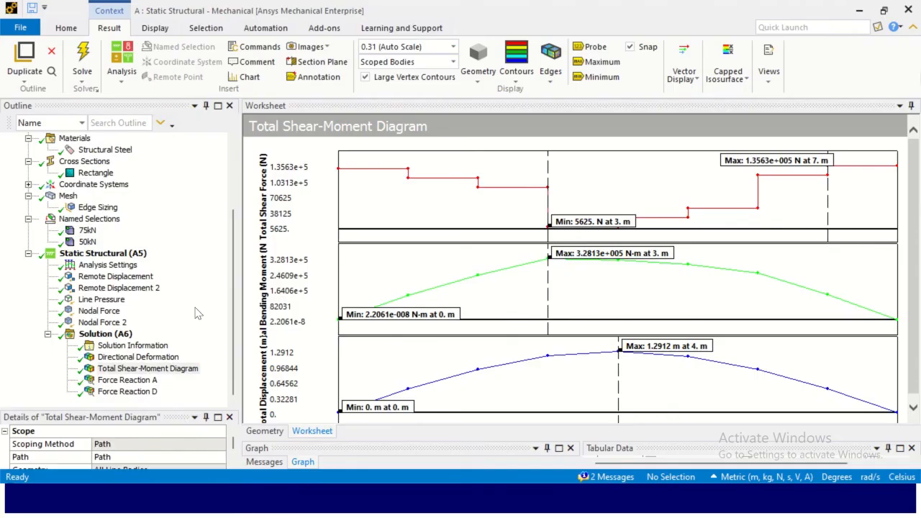
- Insert a Beam Tool object under the solution
click(111, 335)
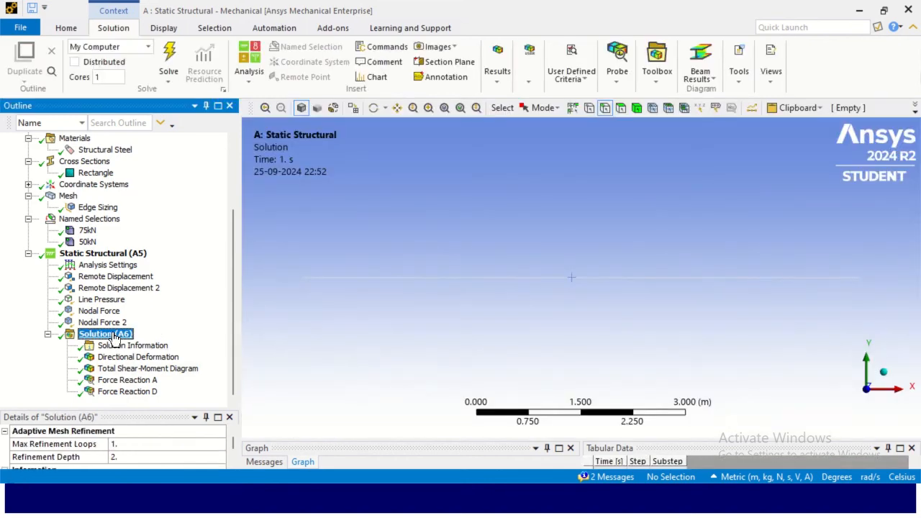
right_click(113, 338)
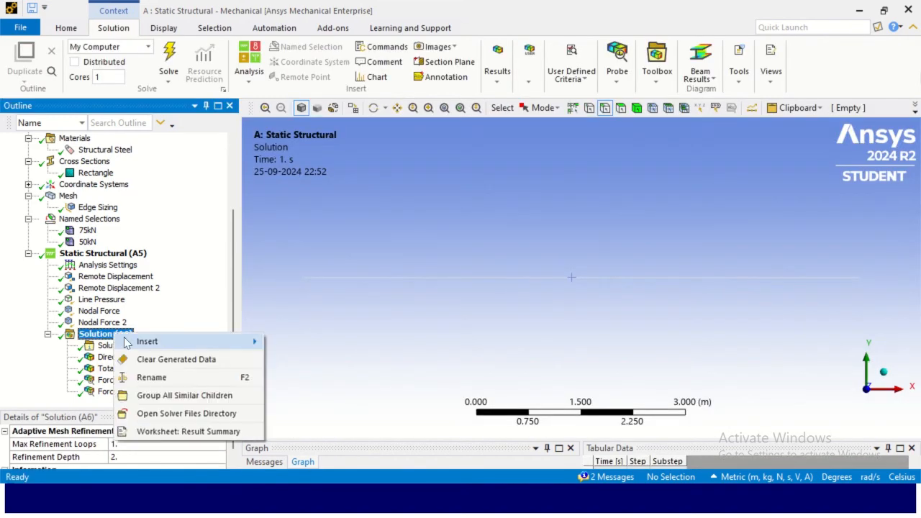
mouse_move(151, 341)
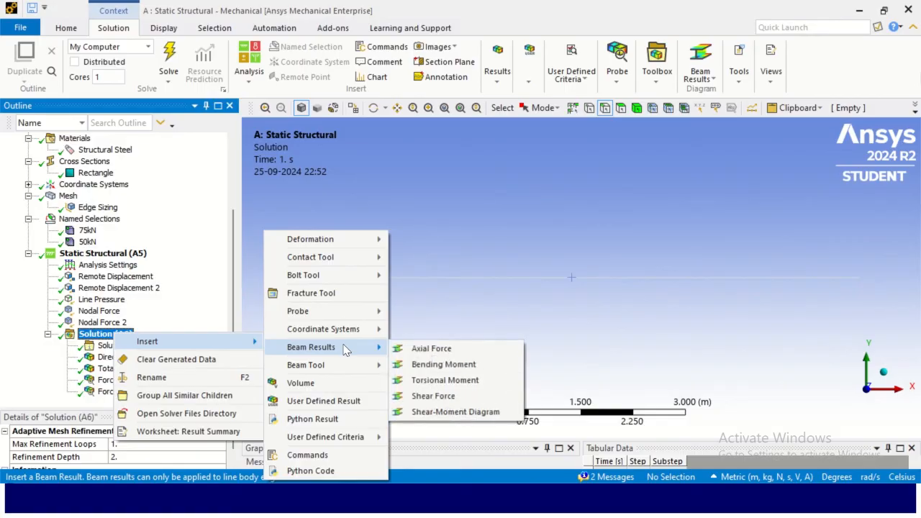
mouse_move(341, 367)
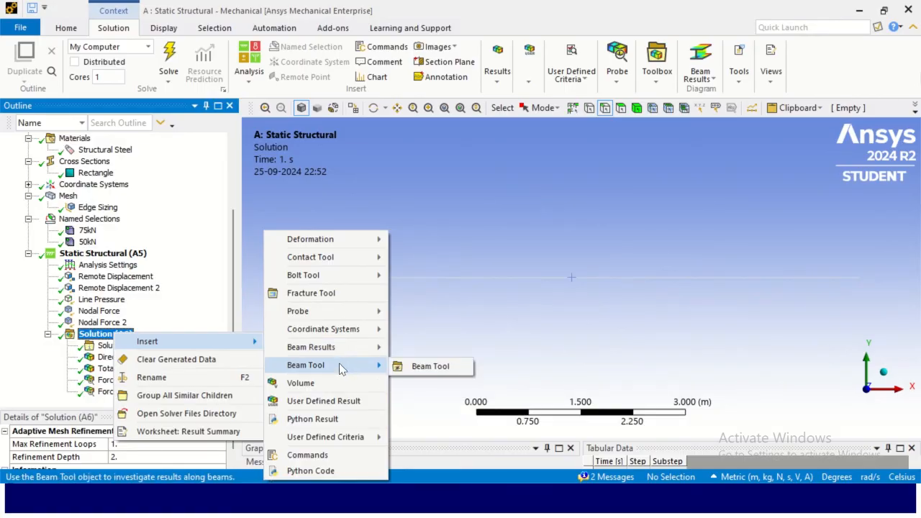
click(429, 367)
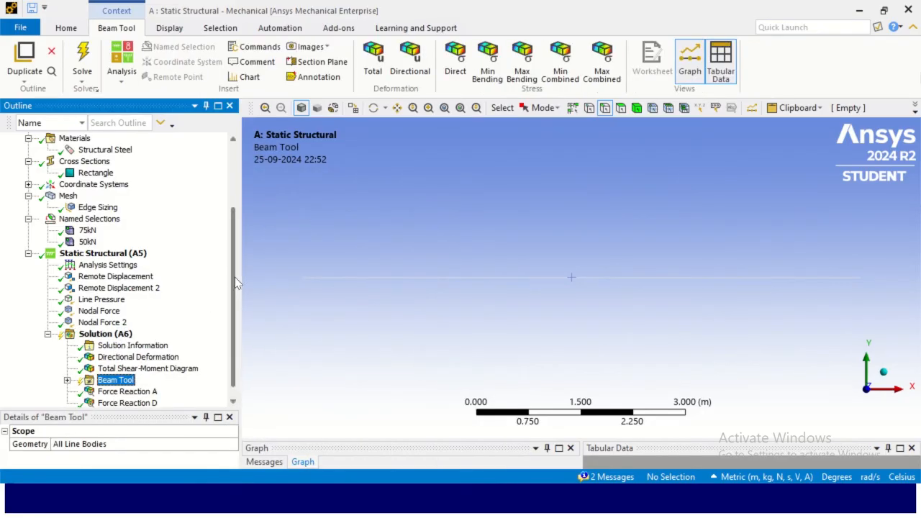
- Expand the Beam Tool and browse its default direct and combined stress results
scroll(235, 277, down, 1)
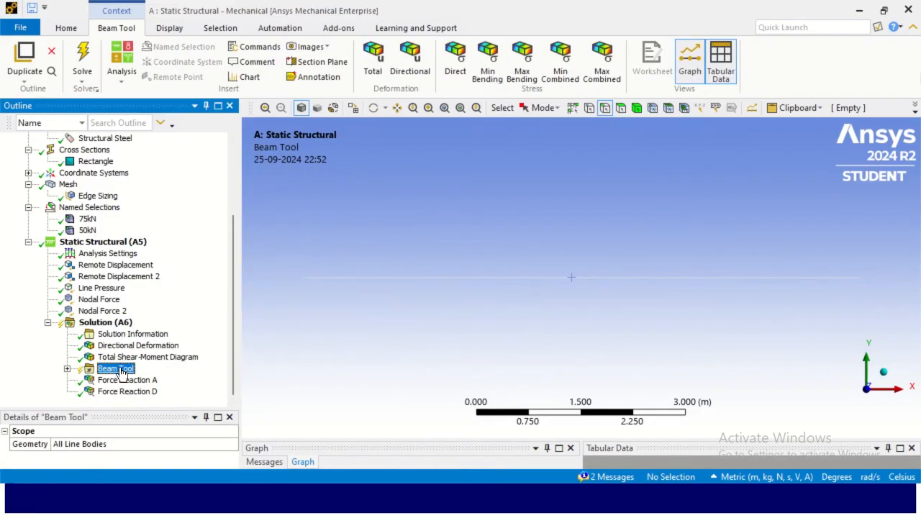
click(67, 368)
scroll(135, 372, down, 2)
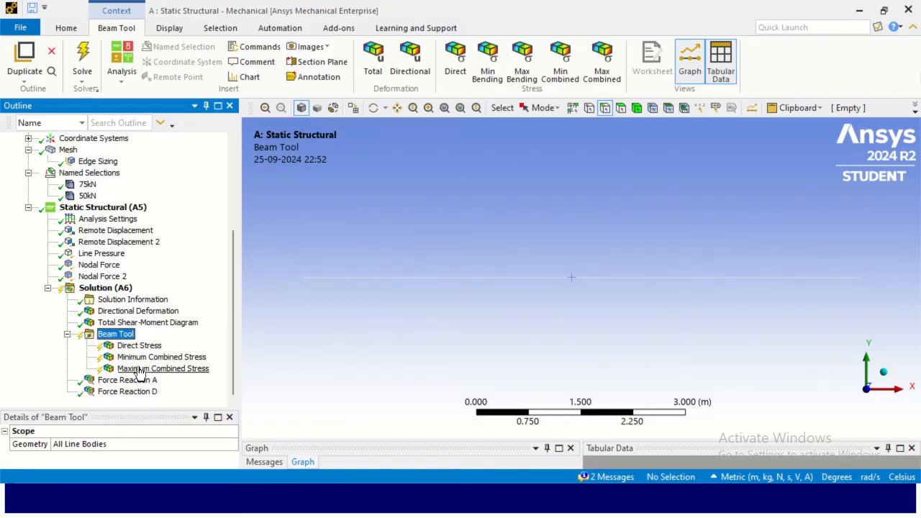
click(139, 347)
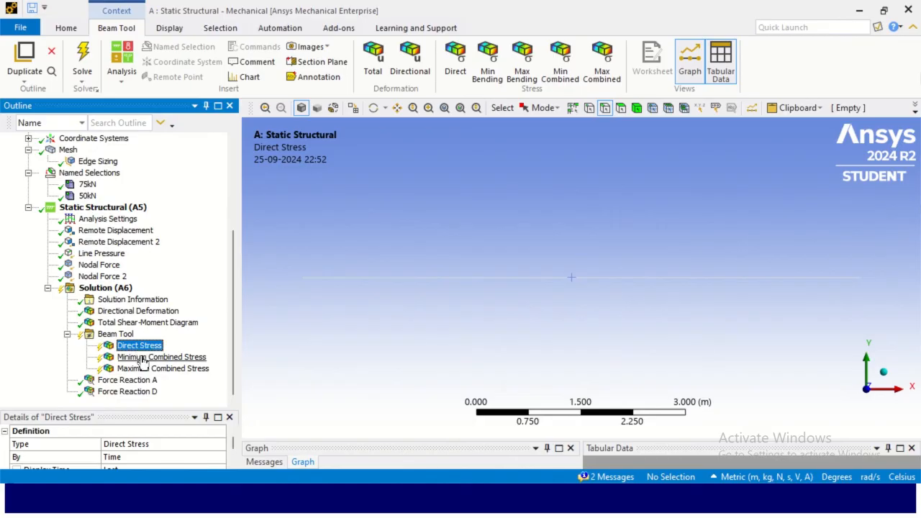
click(141, 357)
click(142, 368)
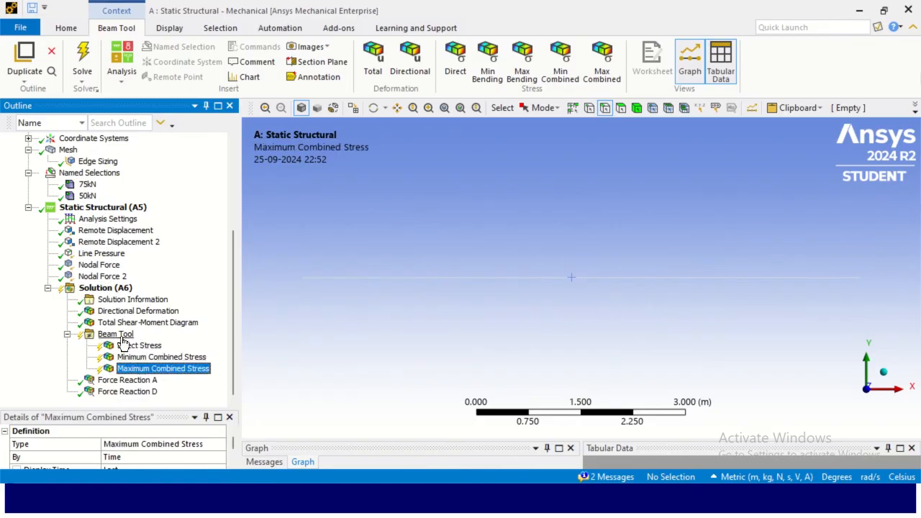
click(117, 334)
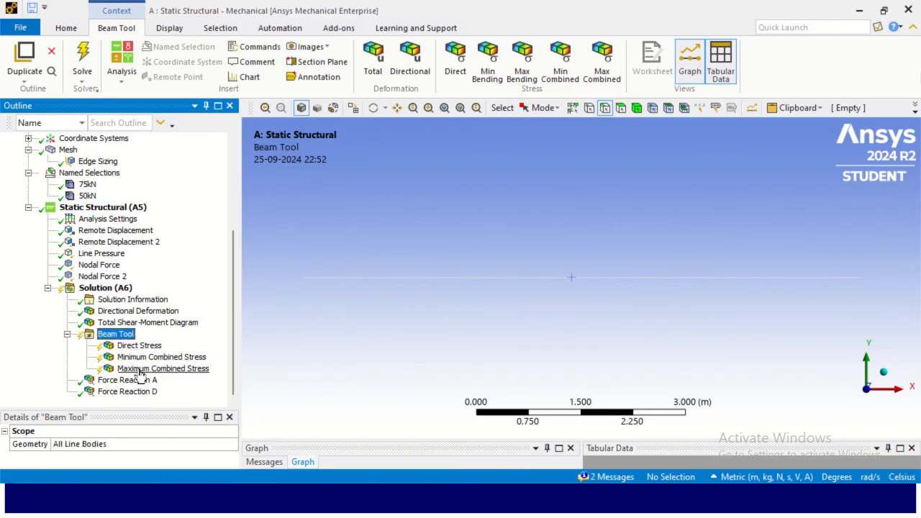
- Add Minimum Bending and Maximum Bending stress results to the Beam Tool
right_click(118, 338)
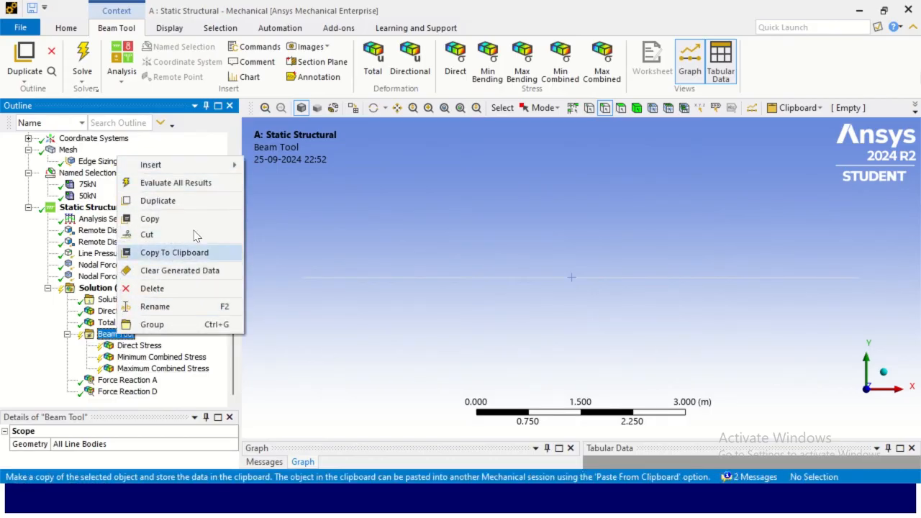
mouse_move(203, 167)
mouse_move(328, 168)
mouse_move(403, 168)
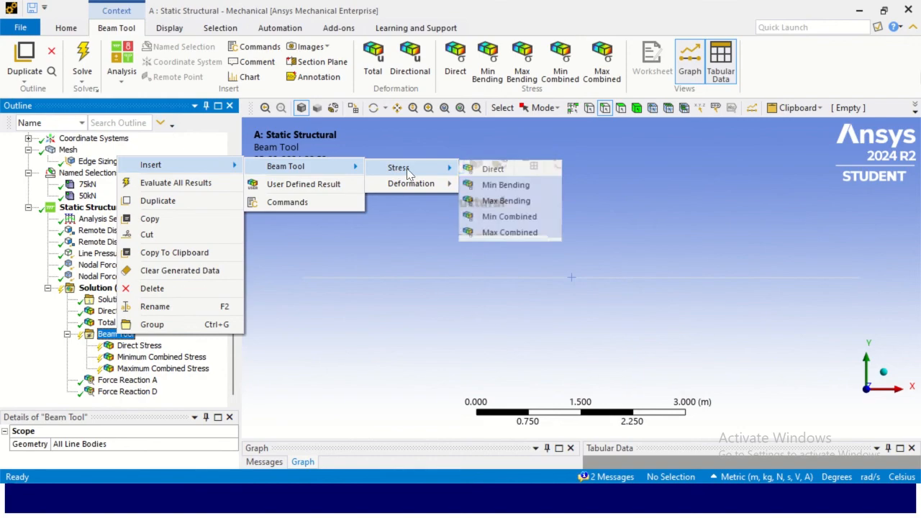
click(533, 189)
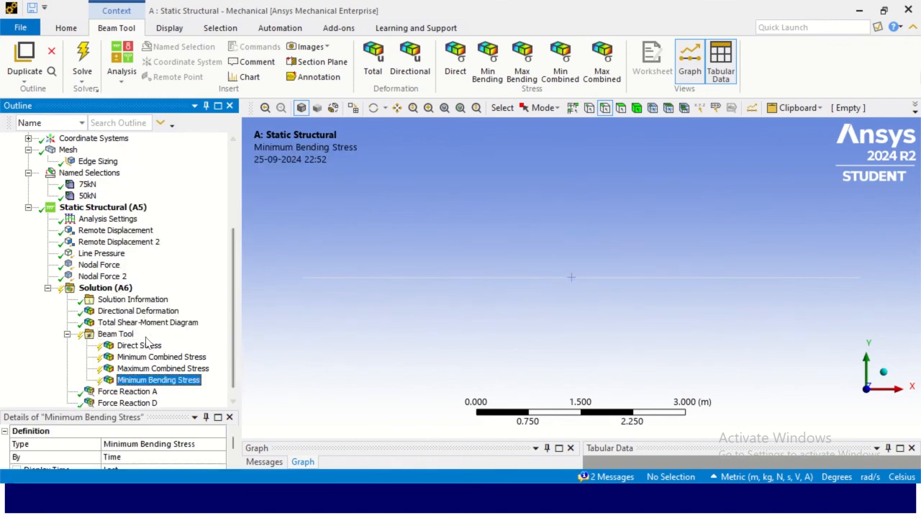
right_click(129, 335)
mouse_move(215, 168)
mouse_move(302, 169)
mouse_move(424, 170)
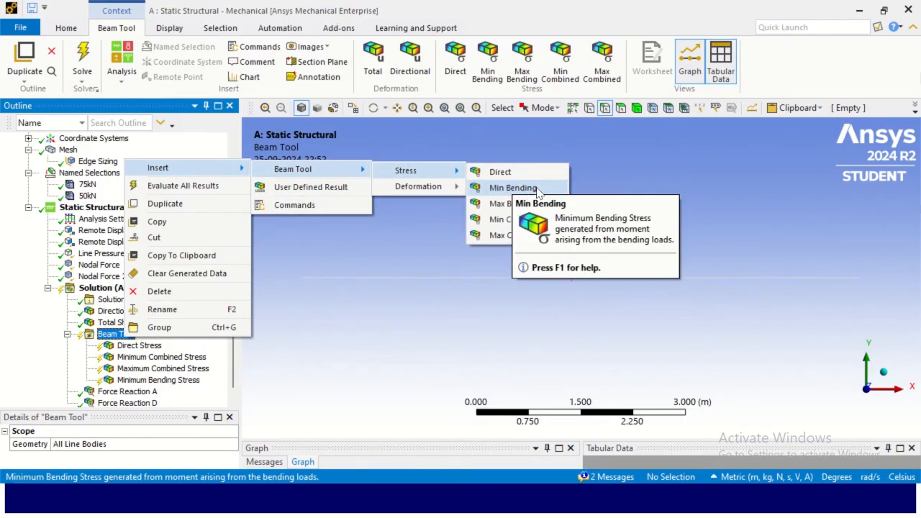
click(522, 204)
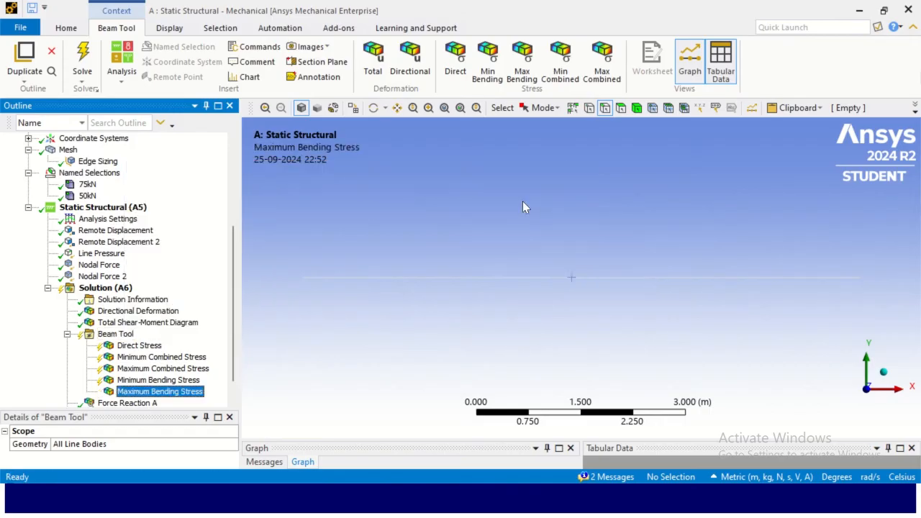
- Evaluate all results to compute the new beam stress results
scroll(129, 389, down, 1)
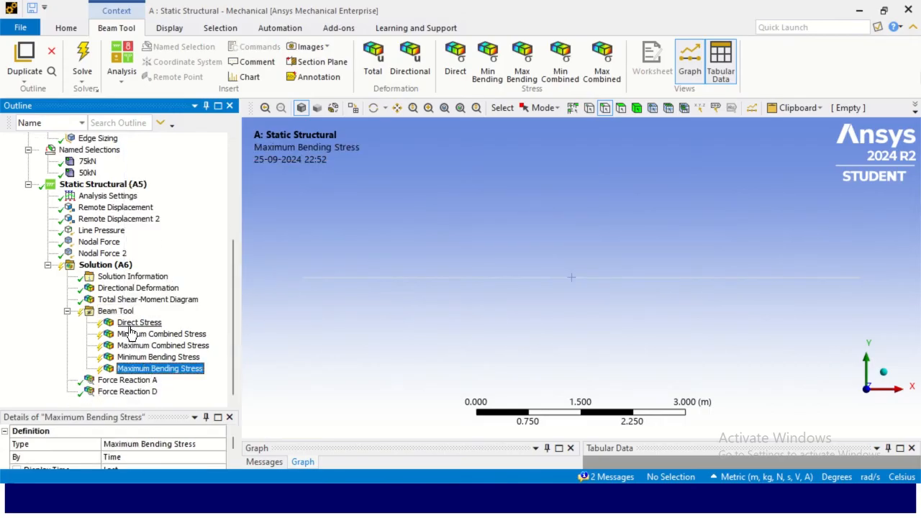
right_click(152, 368)
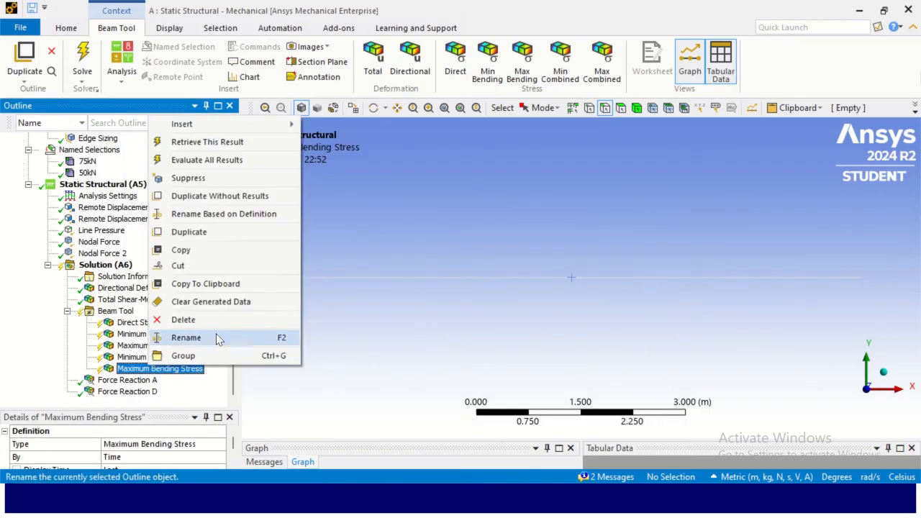
click(229, 161)
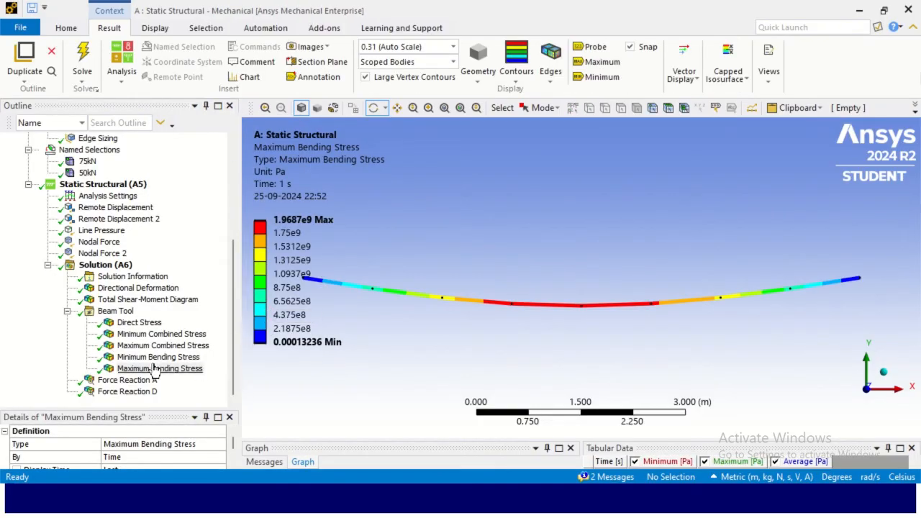
- Step through the deformation, shear-moment diagram and each beam stress result to compare their contour plots
click(136, 289)
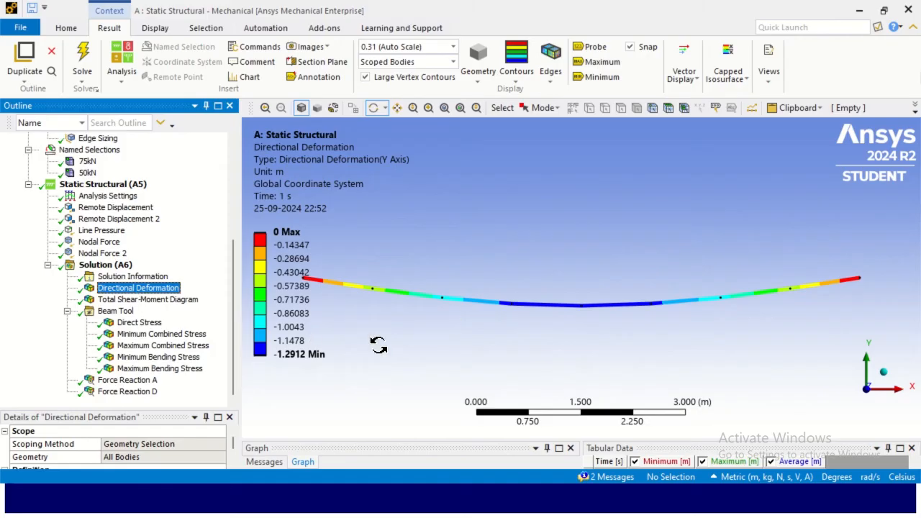
click(151, 300)
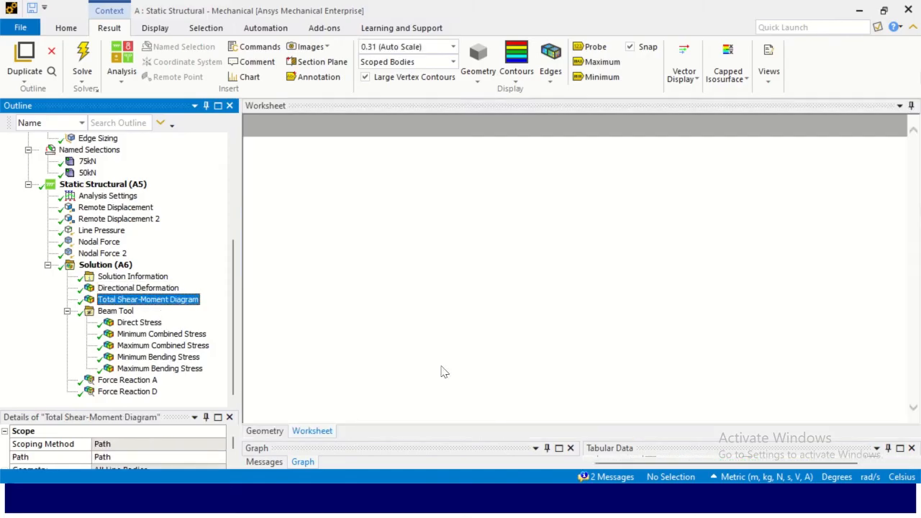
click(138, 325)
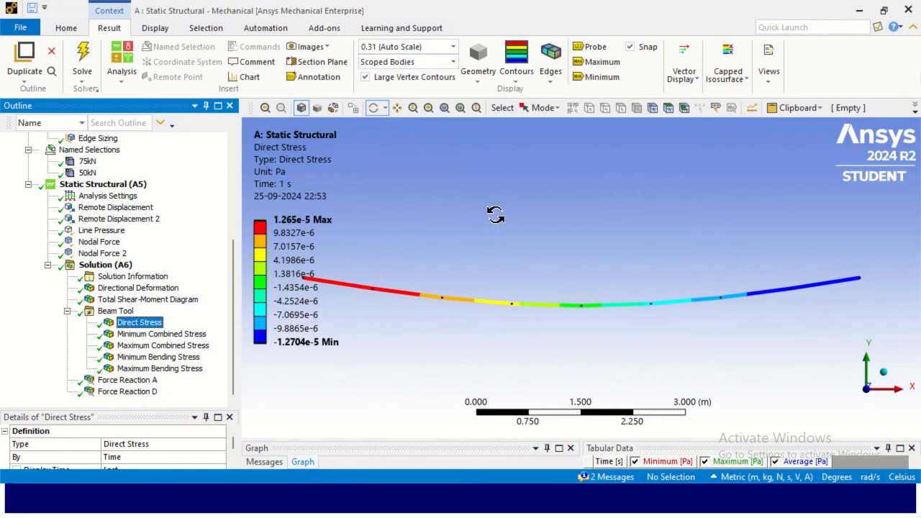
click(174, 334)
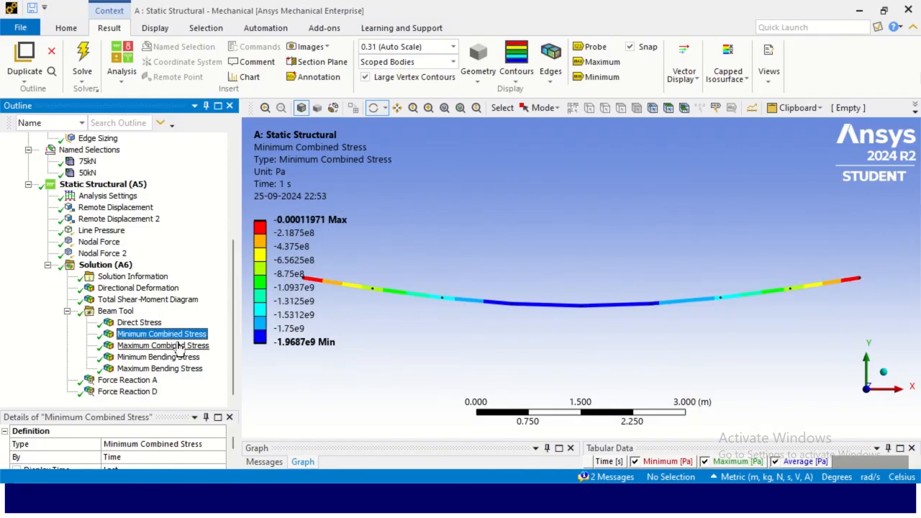
click(180, 346)
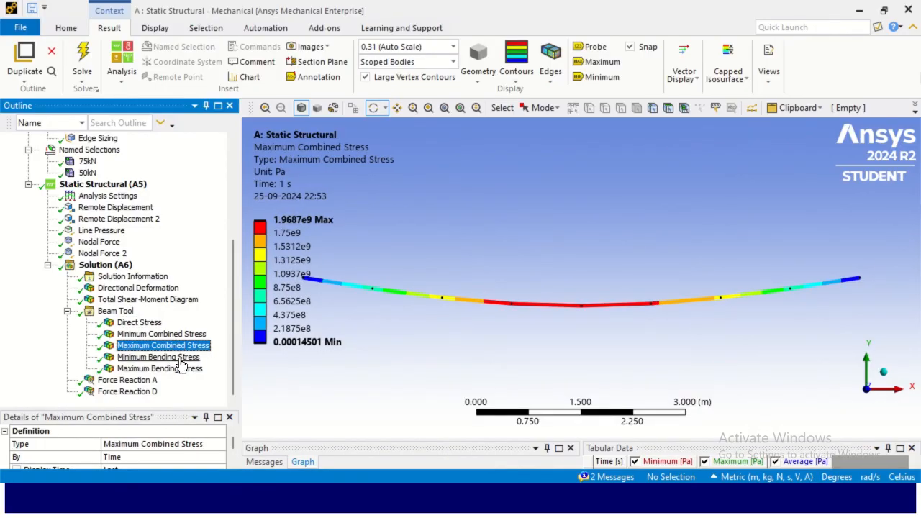
click(180, 359)
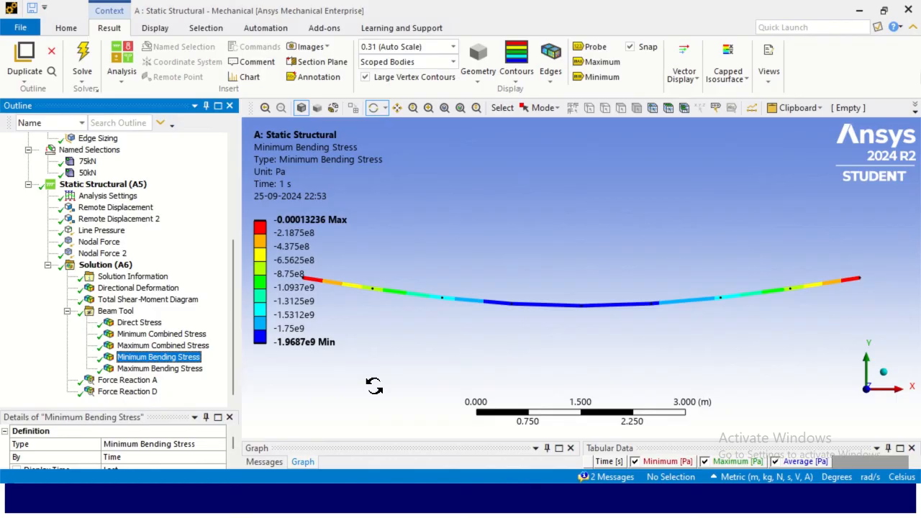
click(179, 370)
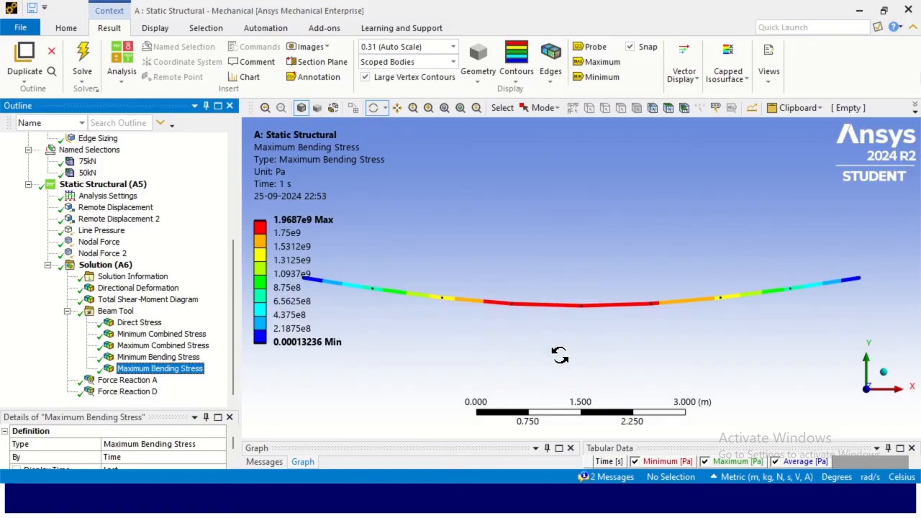
scroll(538, 330, up, 1)
scroll(538, 331, down, 2)
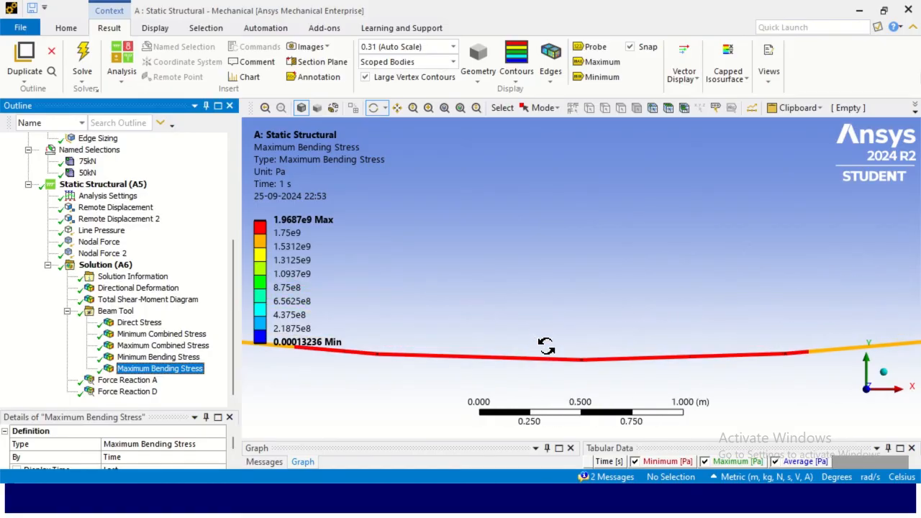
scroll(550, 352, up, 1)
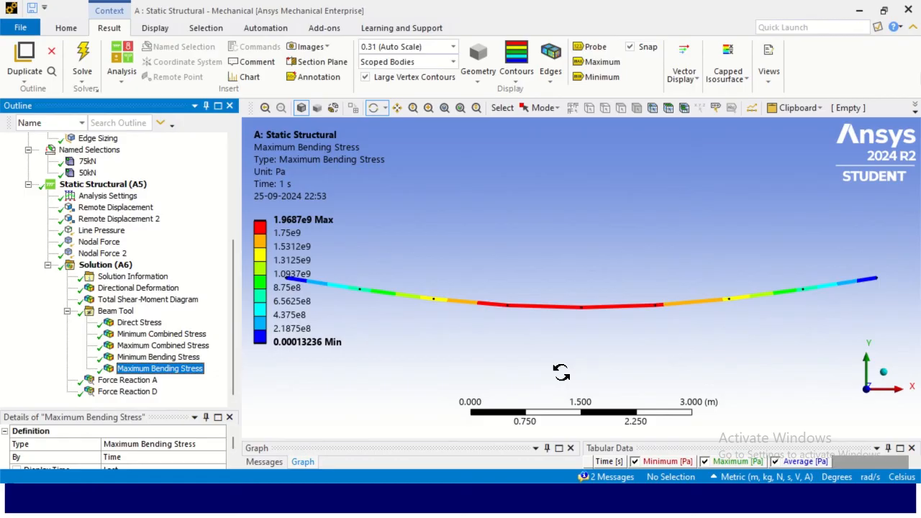
click(182, 357)
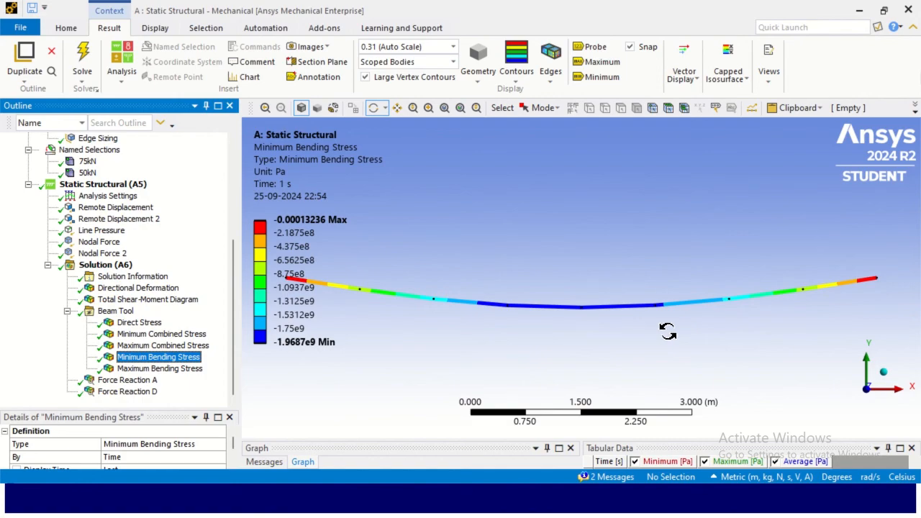
click(183, 370)
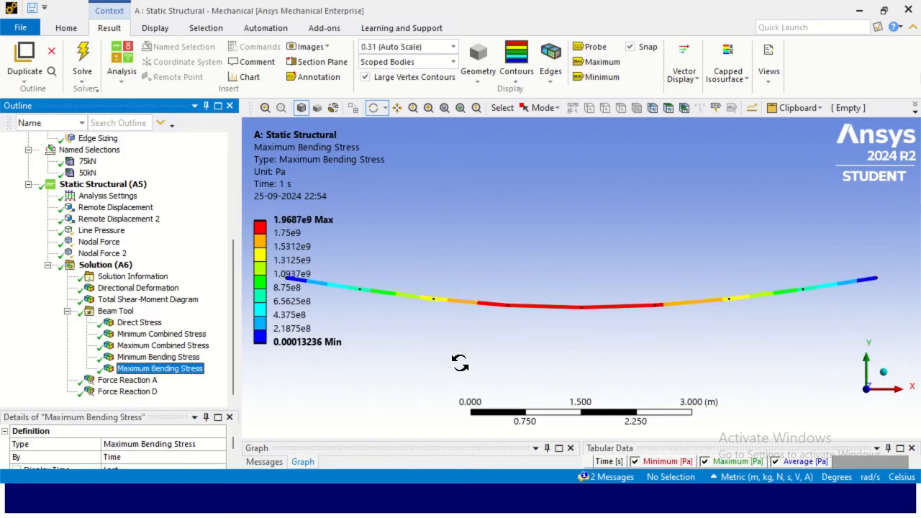
scroll(464, 354, down, 2)
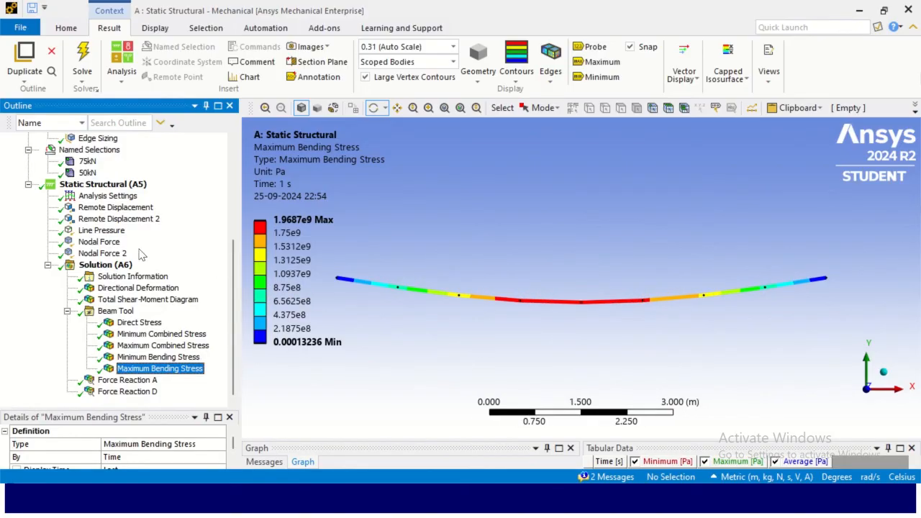
- Inspect the beam mesh and revisit the minimum and maximum bending stress results
scroll(150, 232, up, 3)
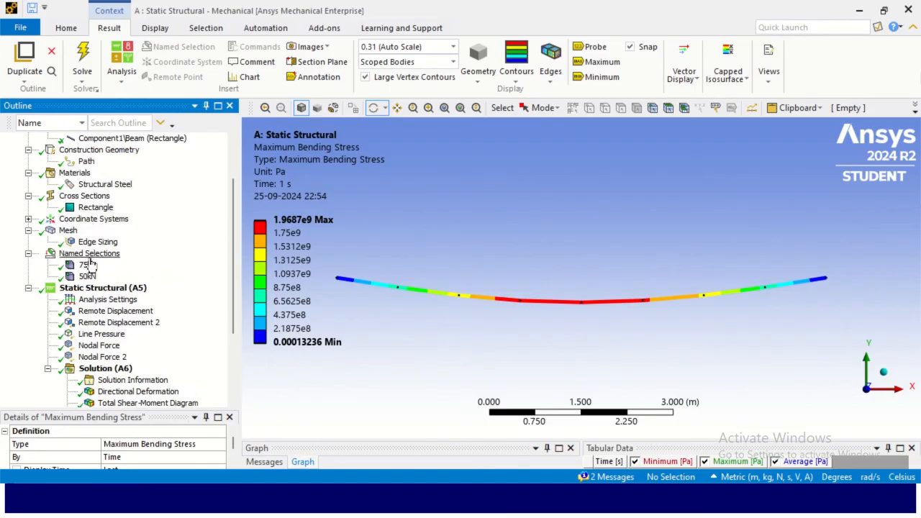
click(69, 230)
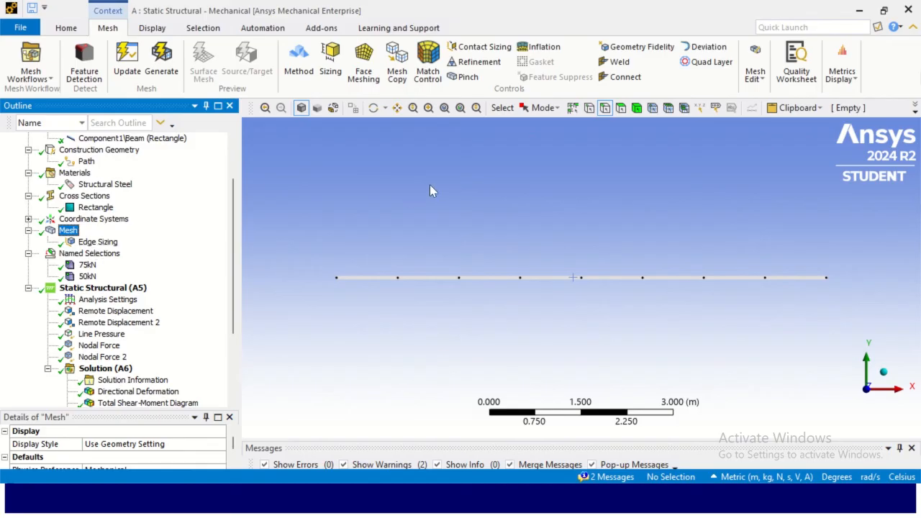
scroll(132, 298, down, 3)
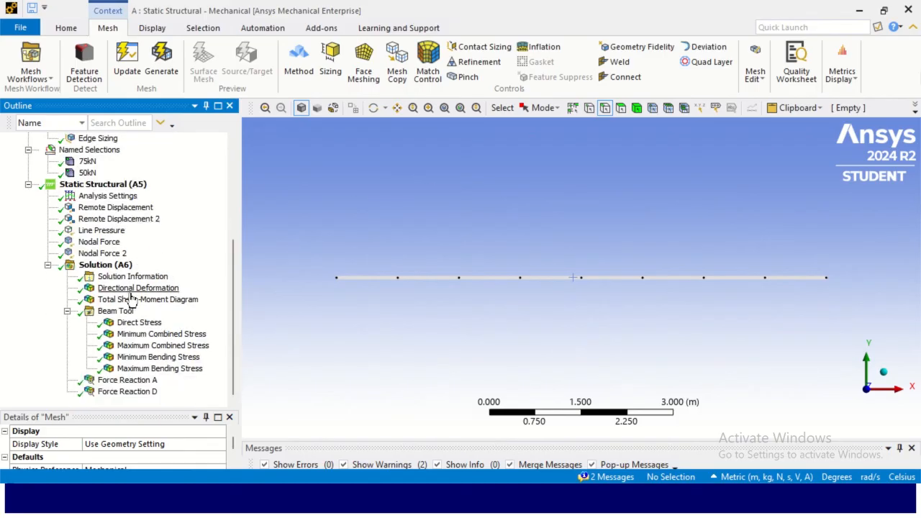
click(151, 358)
click(161, 367)
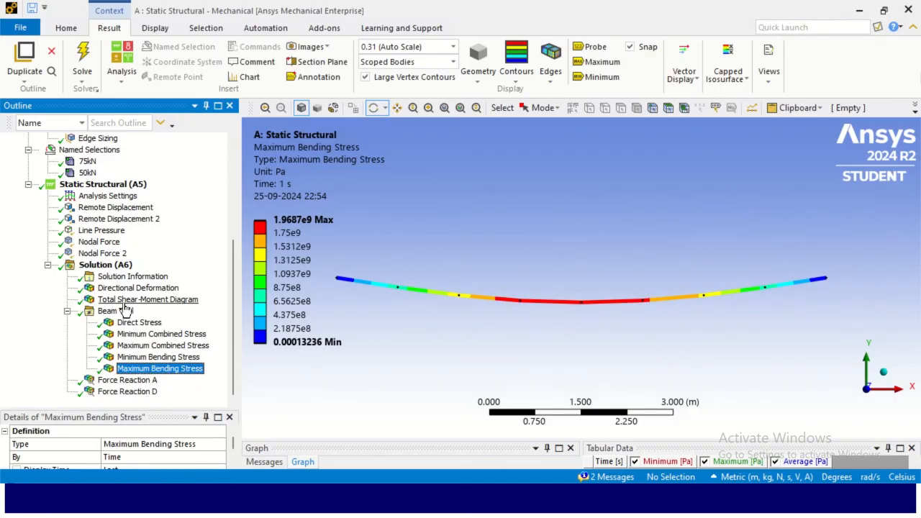
- Insert a Moment Reaction probe under the Solution
click(124, 266)
right_click(124, 267)
mouse_move(177, 275)
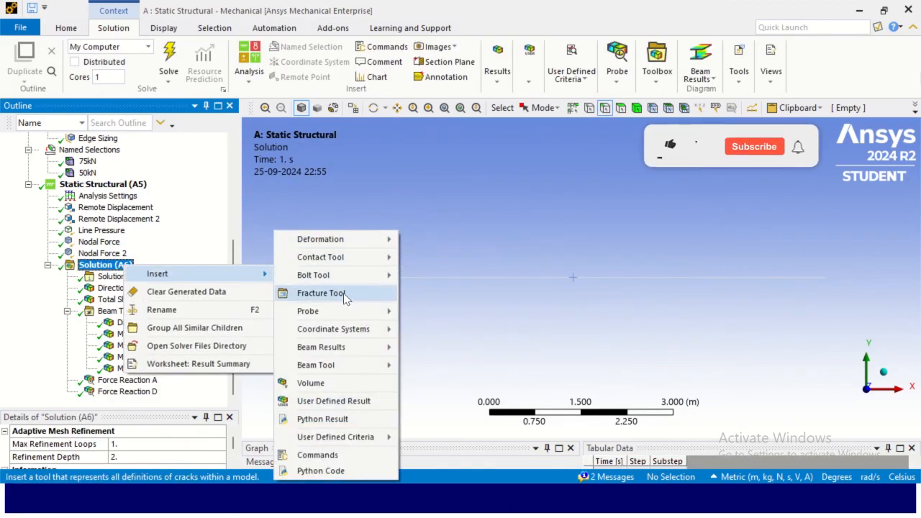
mouse_move(346, 314)
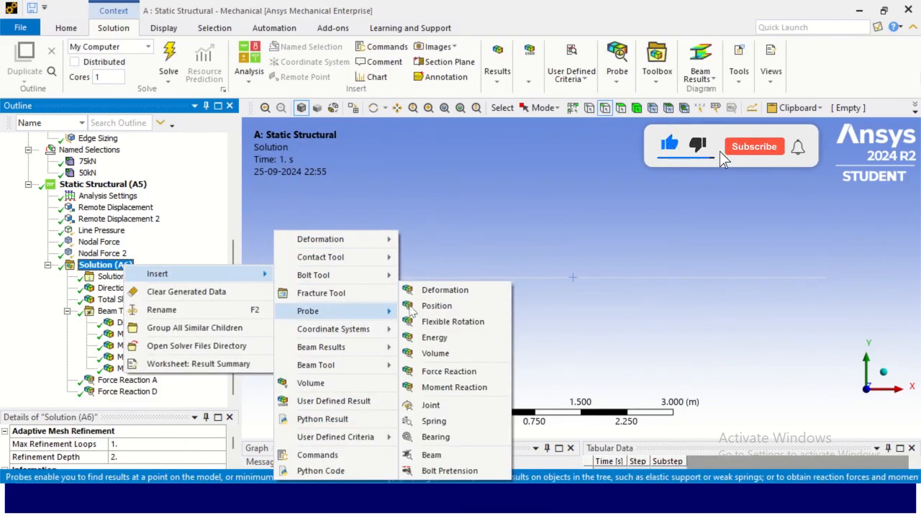
click(436, 387)
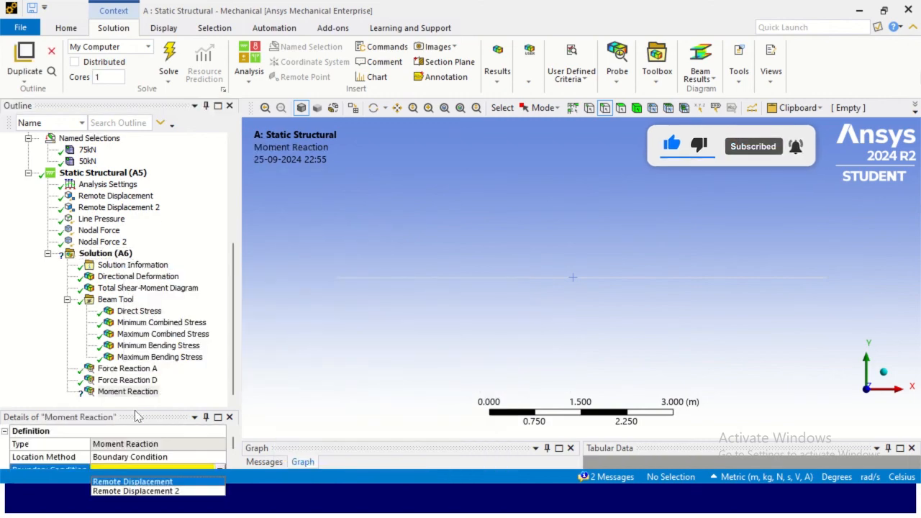
- Set the moment reaction probe's boundary condition to Remote Displacement and retrieve its result
click(152, 407)
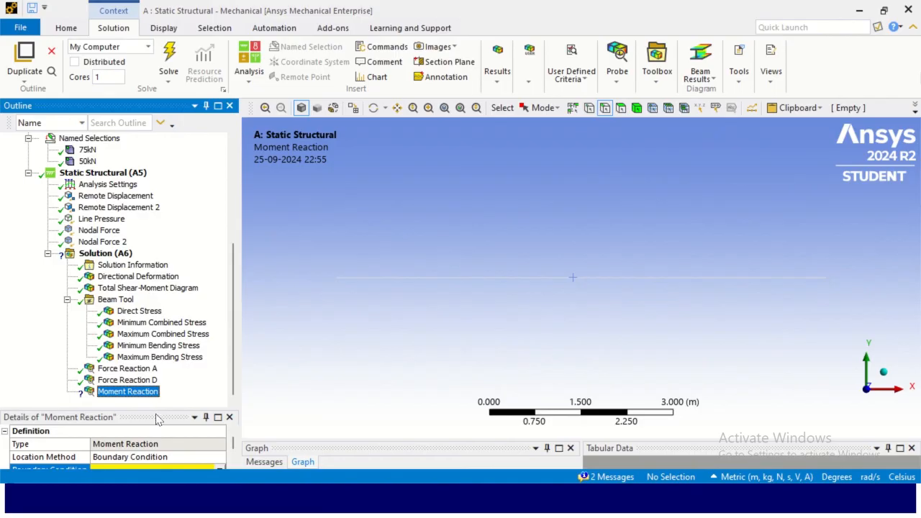
drag(155, 410, 155, 265)
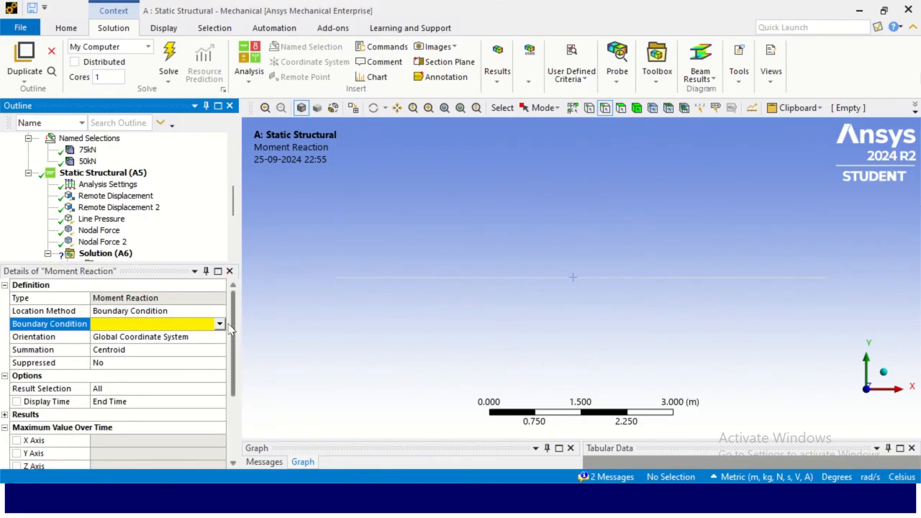
click(220, 324)
click(181, 336)
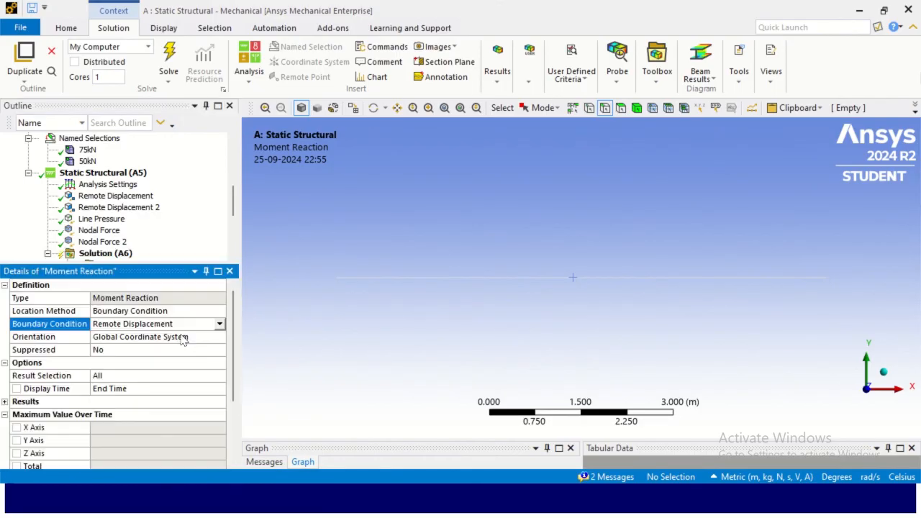
drag(144, 261, 147, 382)
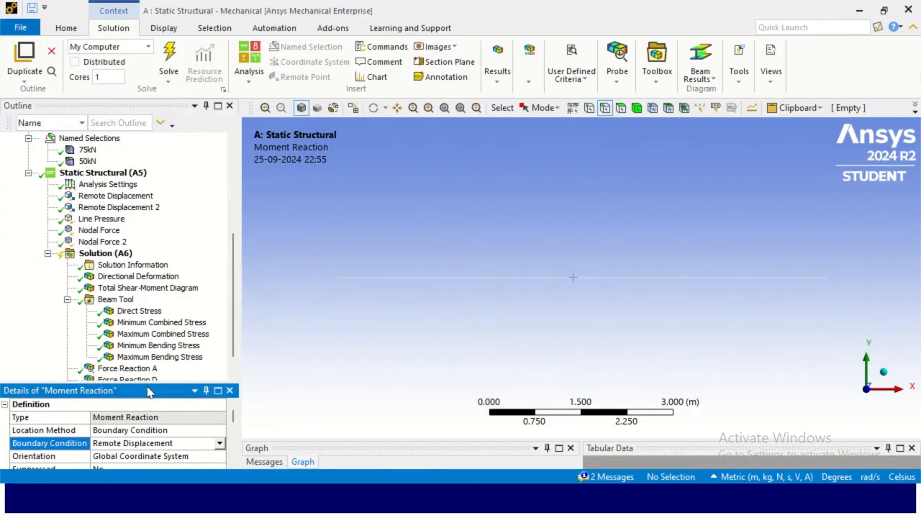
scroll(118, 300, down, 1)
click(128, 374)
right_click(128, 374)
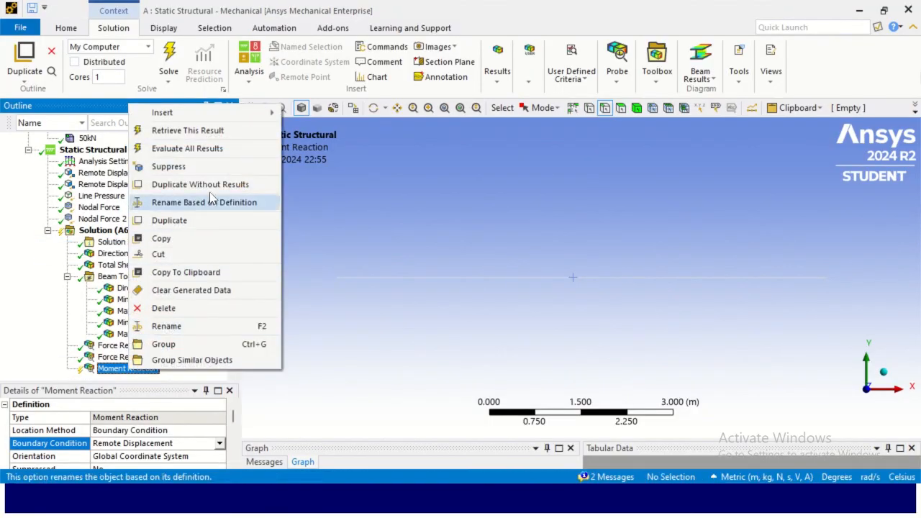
click(196, 130)
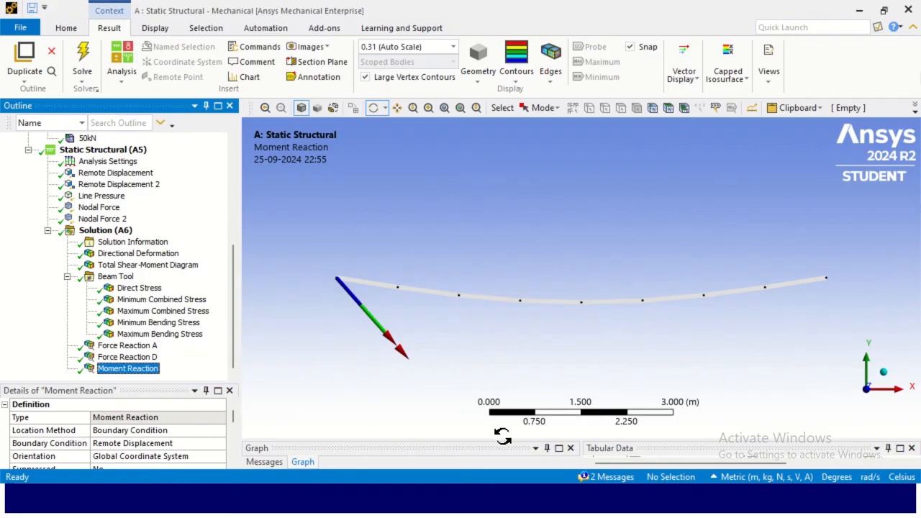
- Enlarge the graph and tabular panes and inspect the moment reaction values
drag(502, 443, 499, 241)
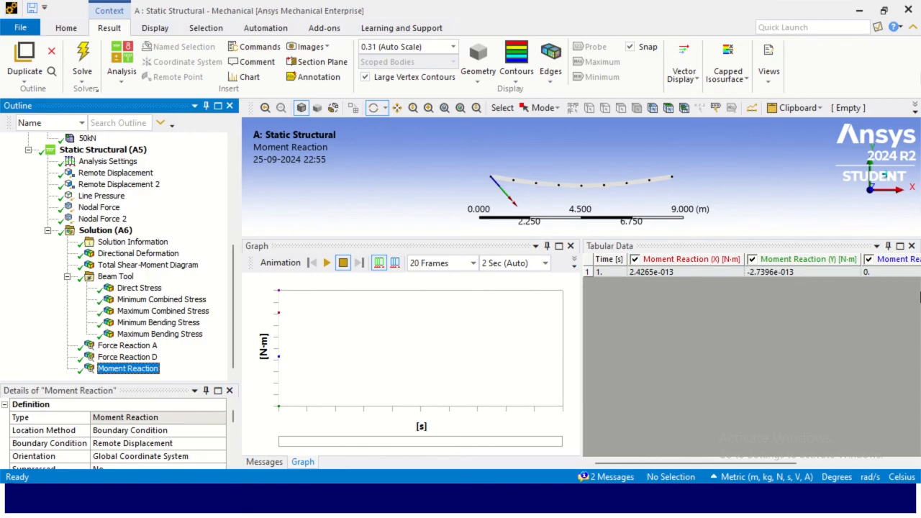
drag(400, 236, 402, 337)
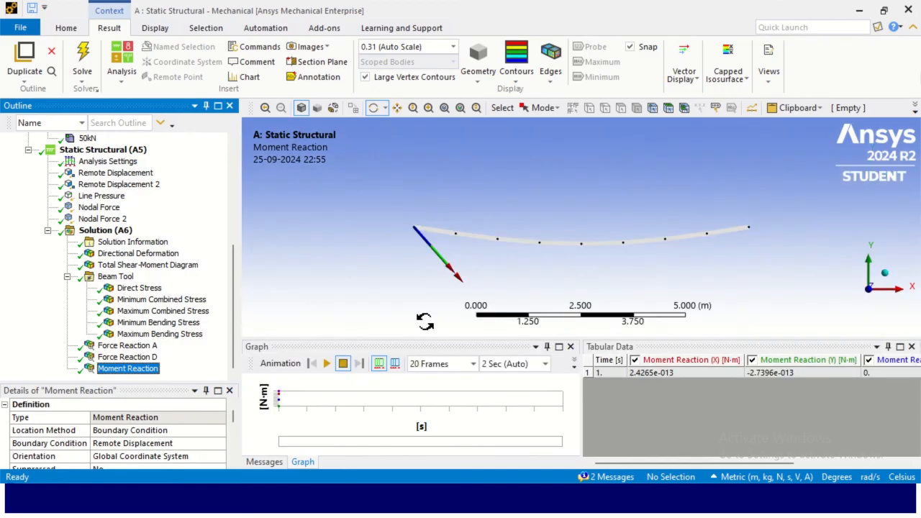
click(663, 375)
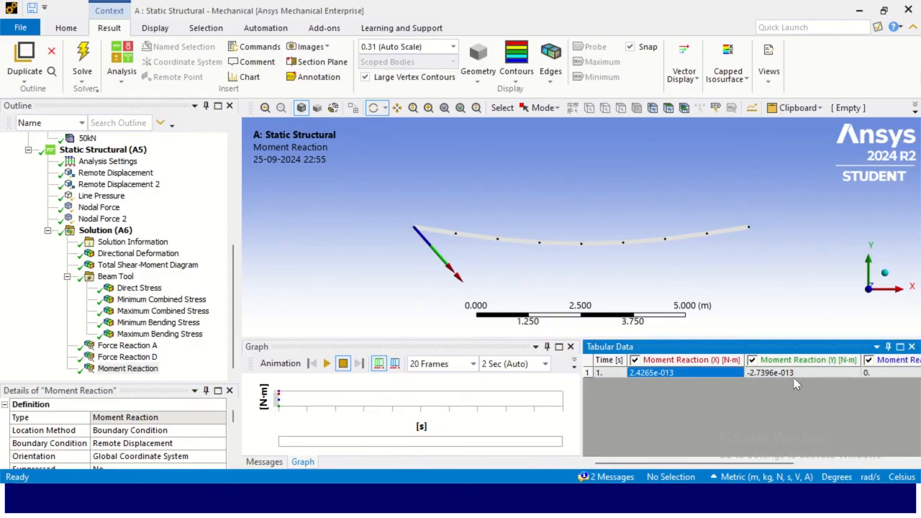
click(781, 376)
click(686, 378)
click(810, 374)
click(121, 368)
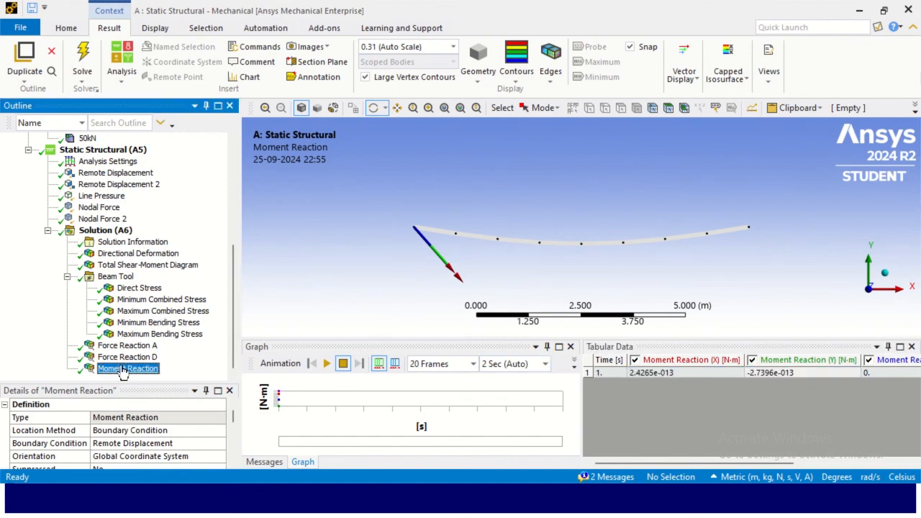
- Insert a second Moment Reaction probe scoped to Remote Displacement 2 and retrieve its result
right_click(120, 236)
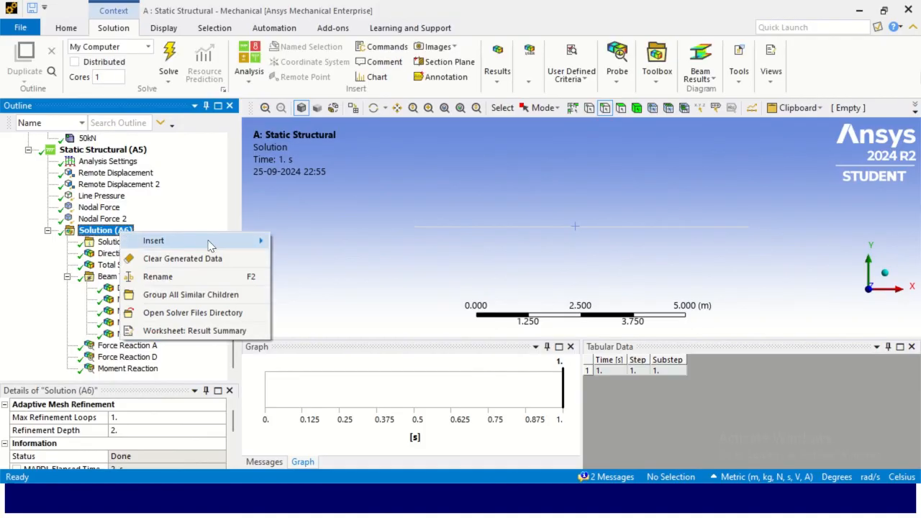
mouse_move(215, 242)
mouse_move(353, 310)
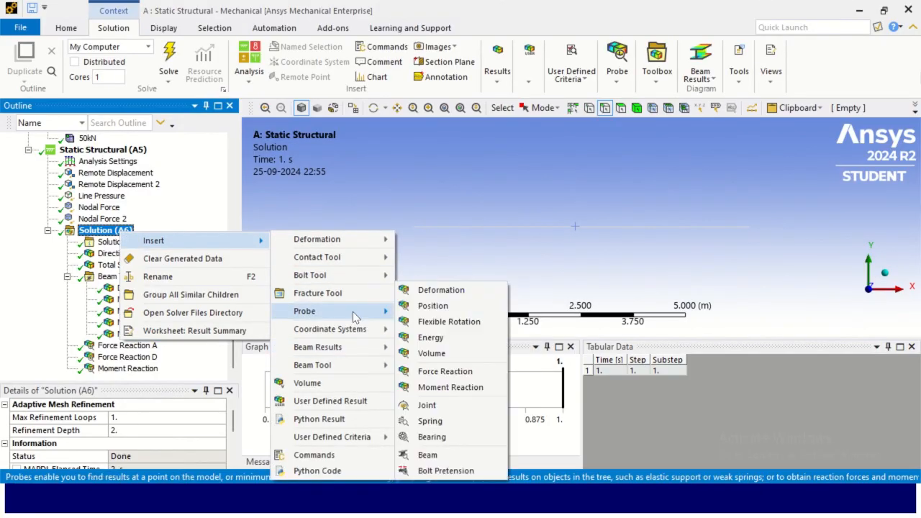
click(463, 392)
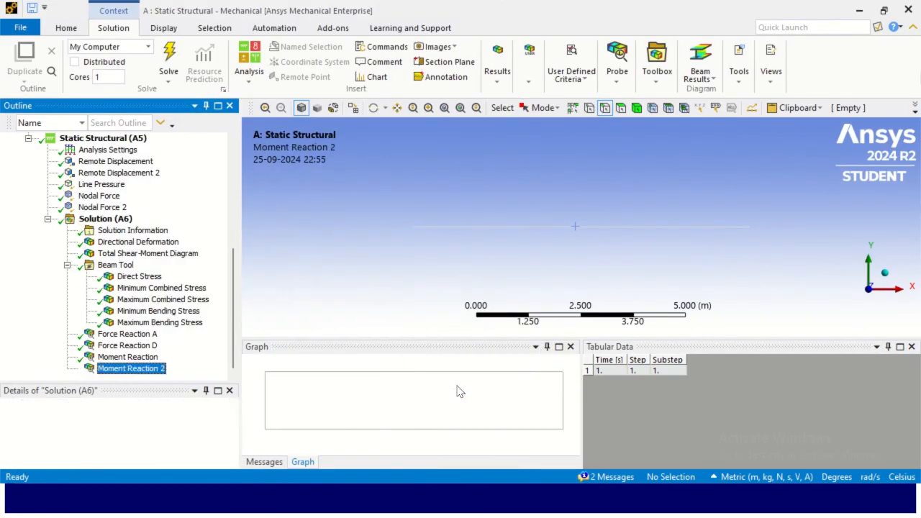
click(204, 464)
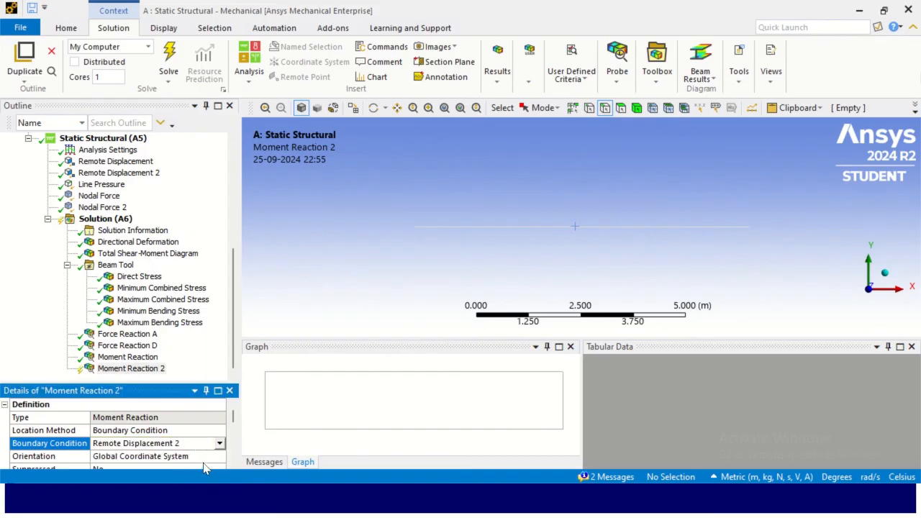
right_click(149, 368)
click(200, 126)
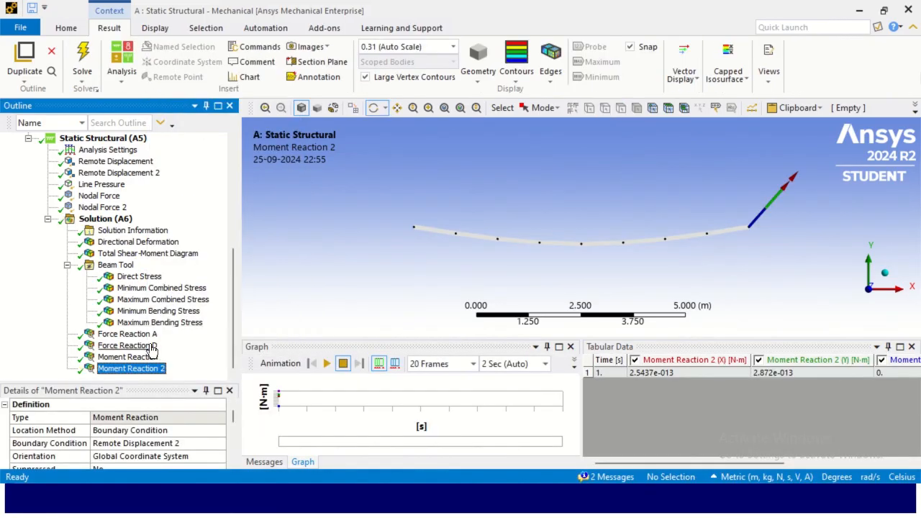
- Compare the tabular values of both moment reactions and both force reactions
click(668, 377)
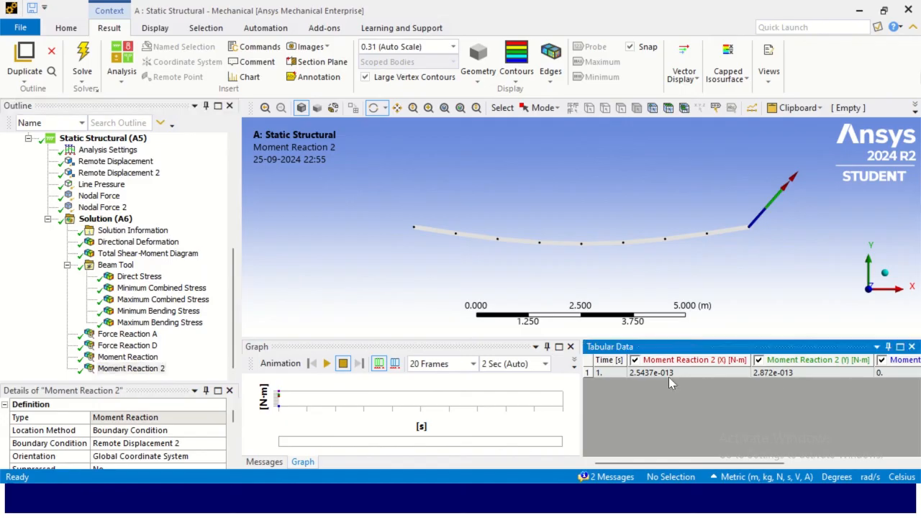
click(128, 358)
click(131, 369)
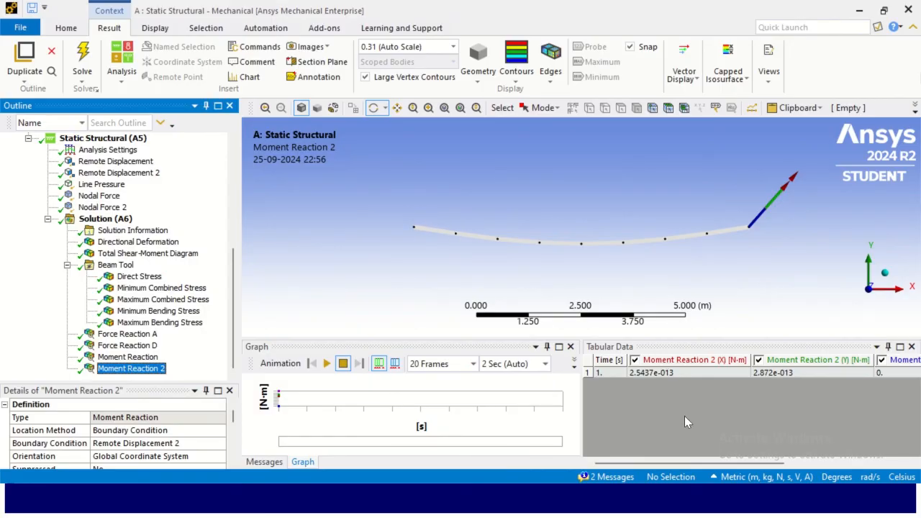
click(123, 346)
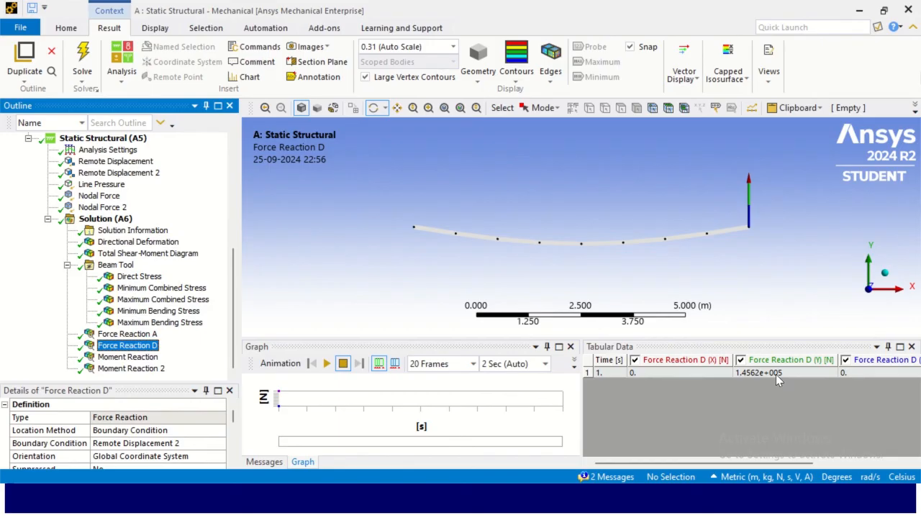
click(142, 335)
click(144, 346)
- Copy the directional deformation plot, enlarged and centred in a wider graphics window, to the clipboard as an image
click(133, 243)
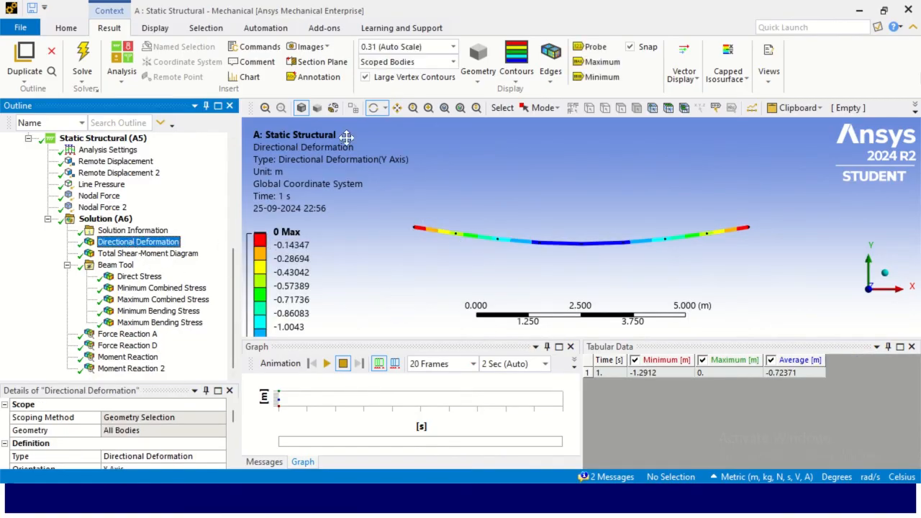
click(309, 47)
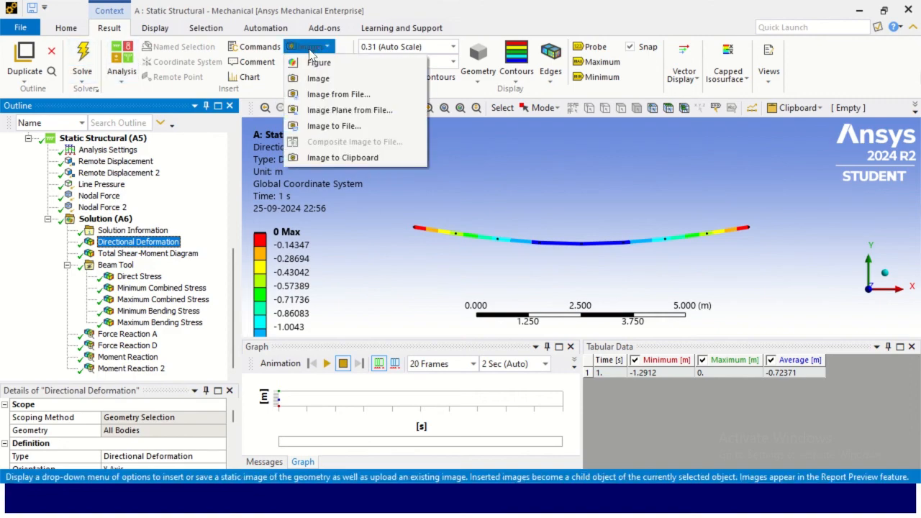
click(337, 158)
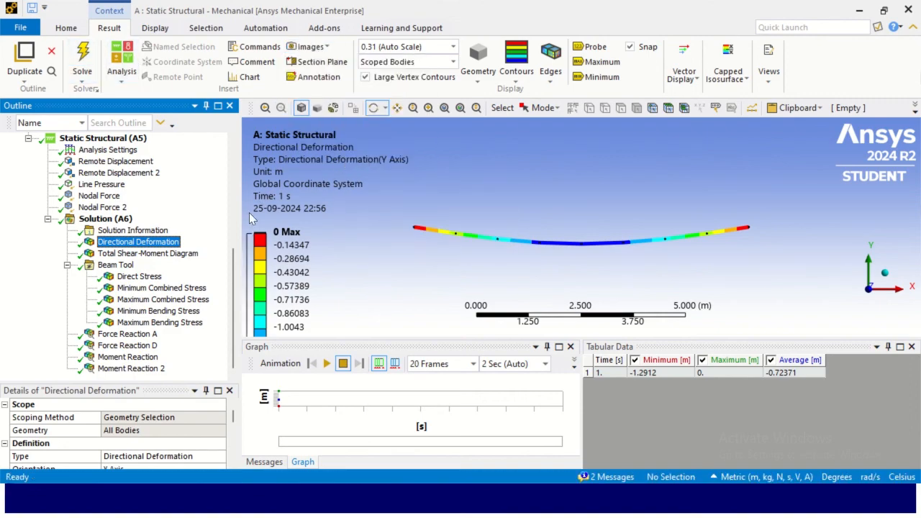
drag(374, 338, 374, 437)
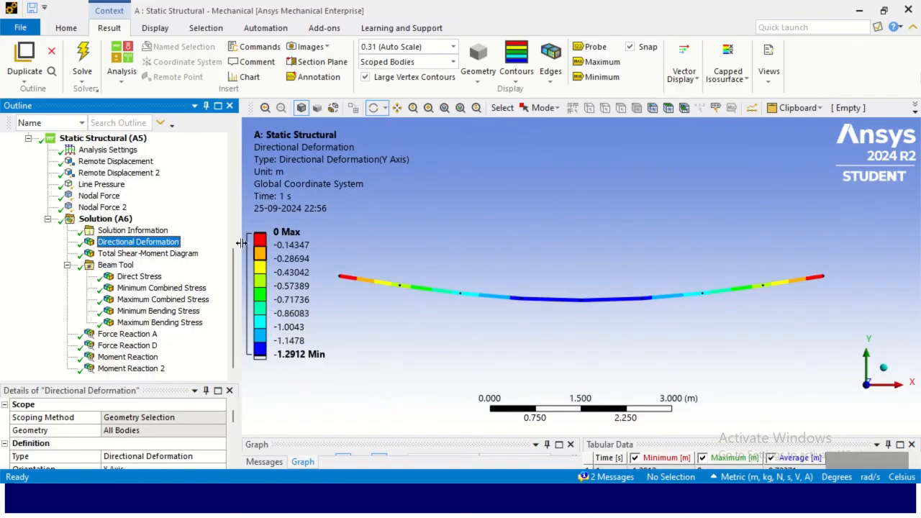
drag(243, 250, 466, 255)
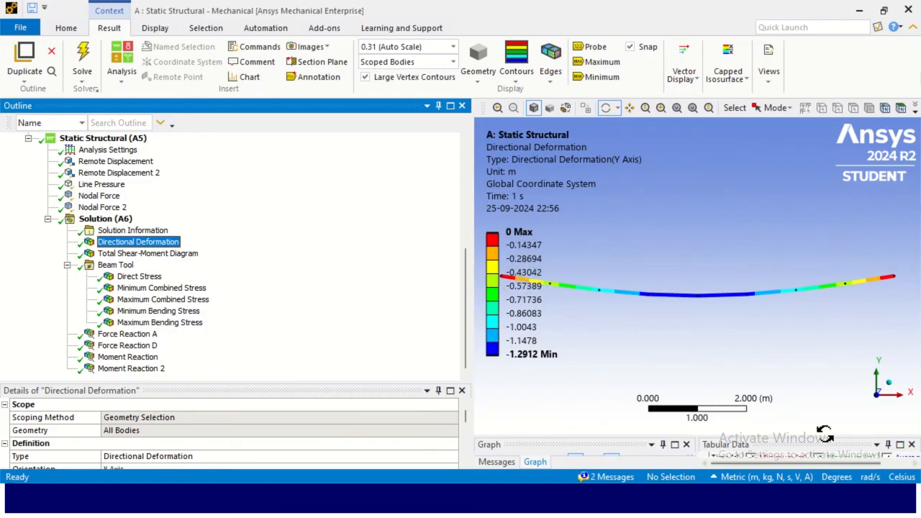
click(628, 107)
drag(667, 256, 709, 264)
scroll(710, 263, down, 2)
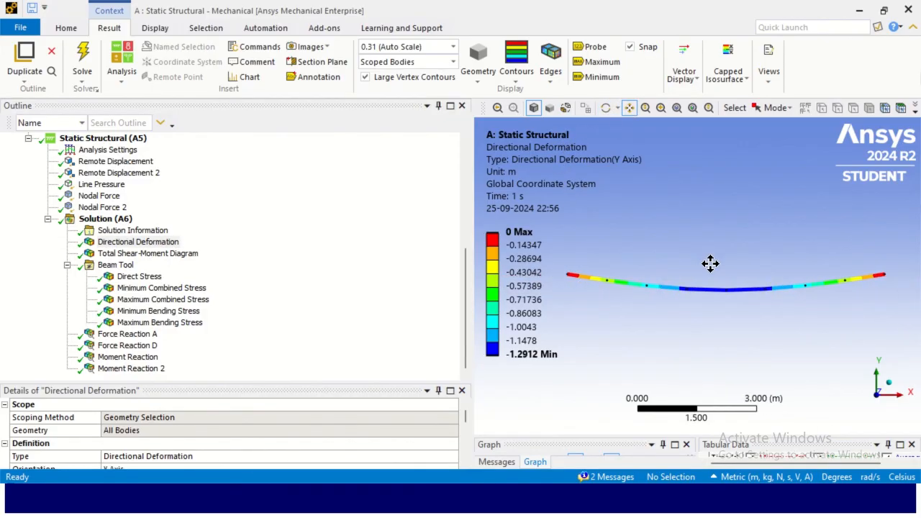
scroll(701, 381, up, 1)
scroll(700, 381, down, 1)
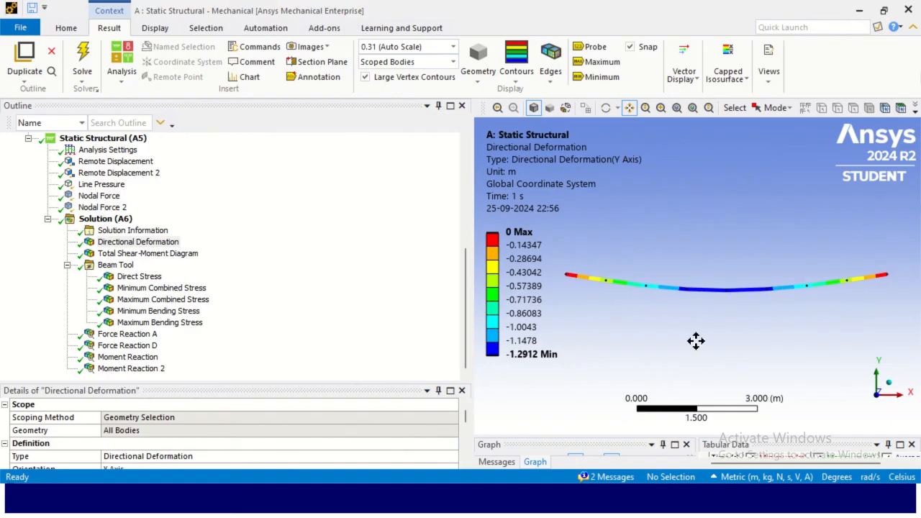
click(306, 46)
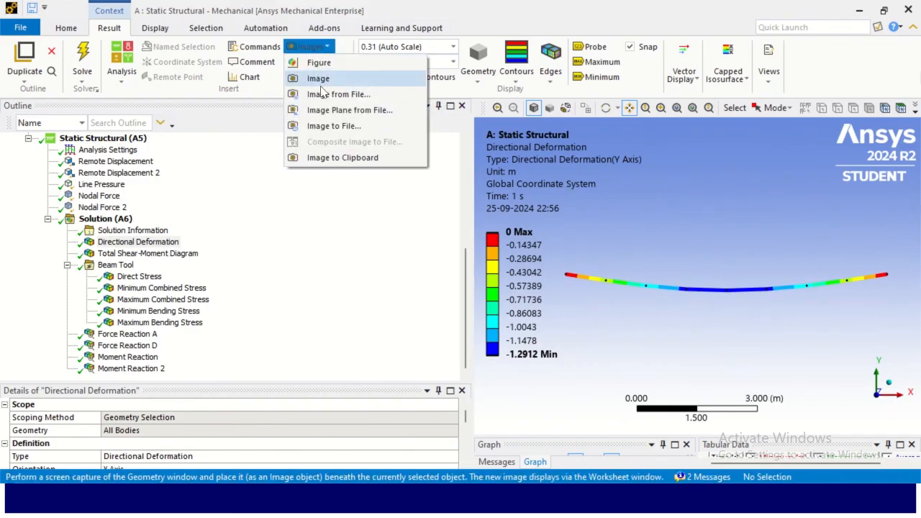
click(355, 160)
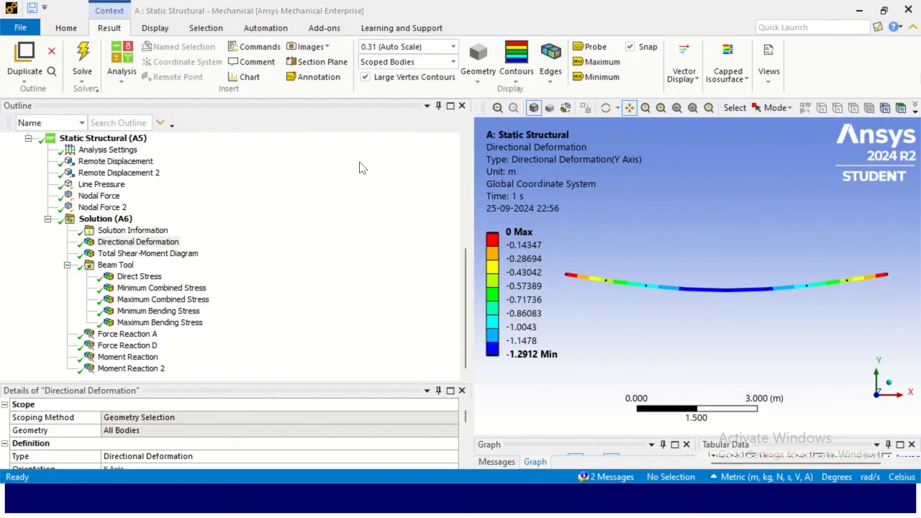
- Switch to the PowerPoint presentation and add a blank slide after the Challenge slide
key(alt+Tab)
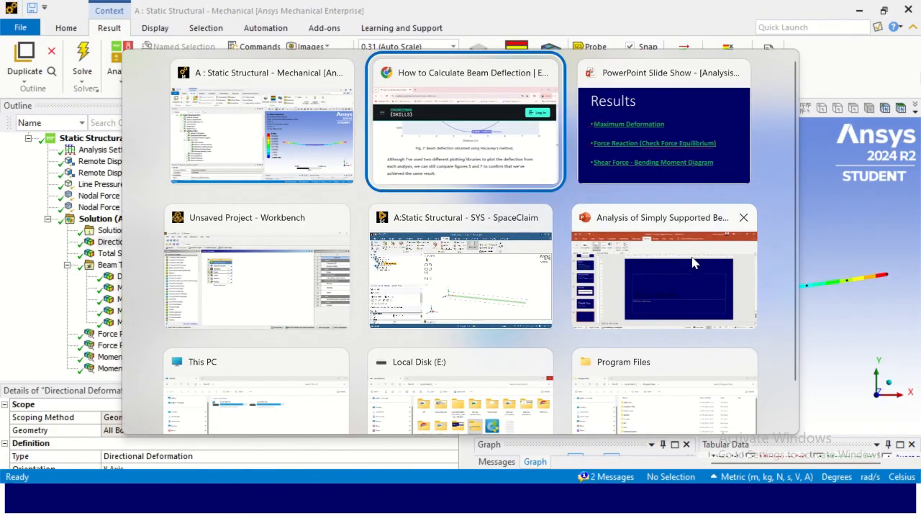
click(681, 140)
key(alt+Tab)
click(662, 276)
scroll(79, 384, down, 2)
click(92, 328)
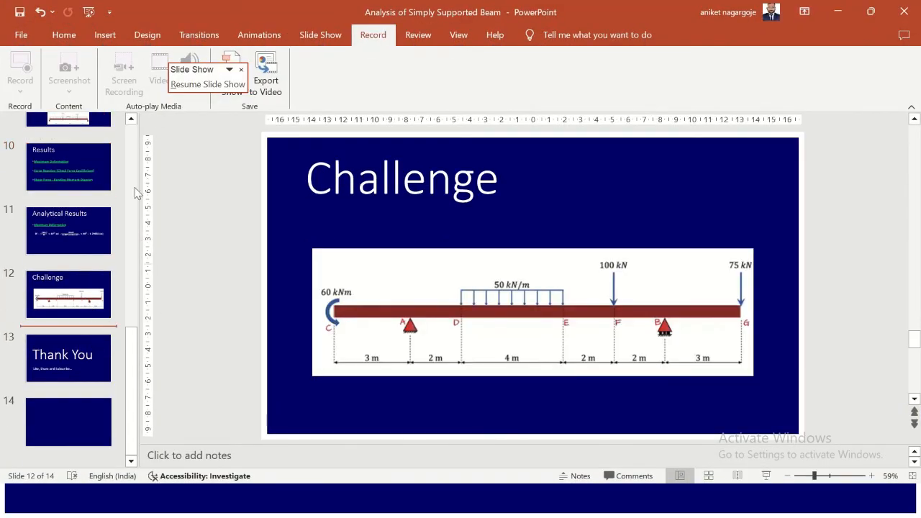
click(63, 35)
click(88, 86)
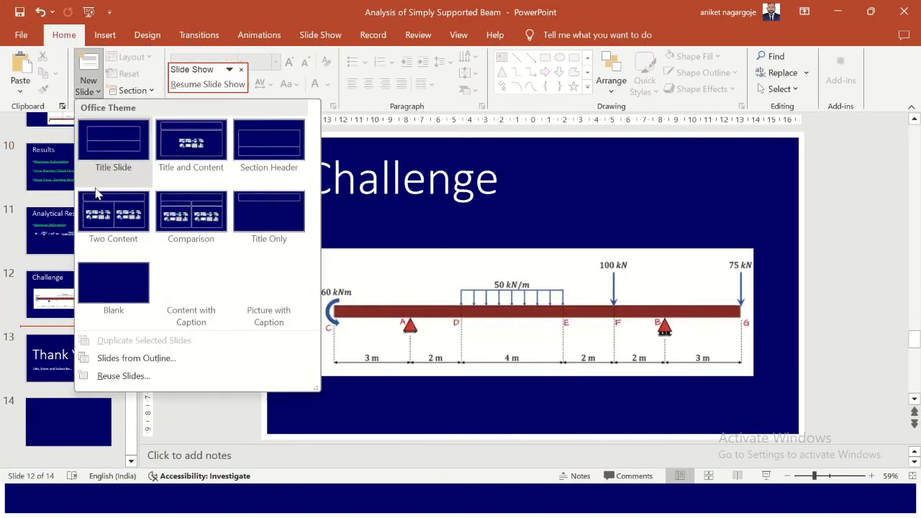
click(114, 287)
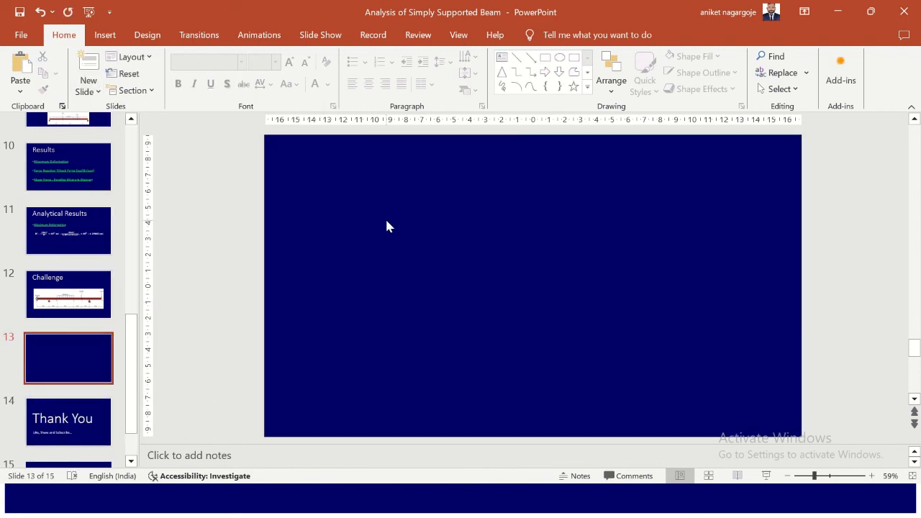
- Paste the deformation image onto the Analytical Results slide and move it beside the equation
click(74, 227)
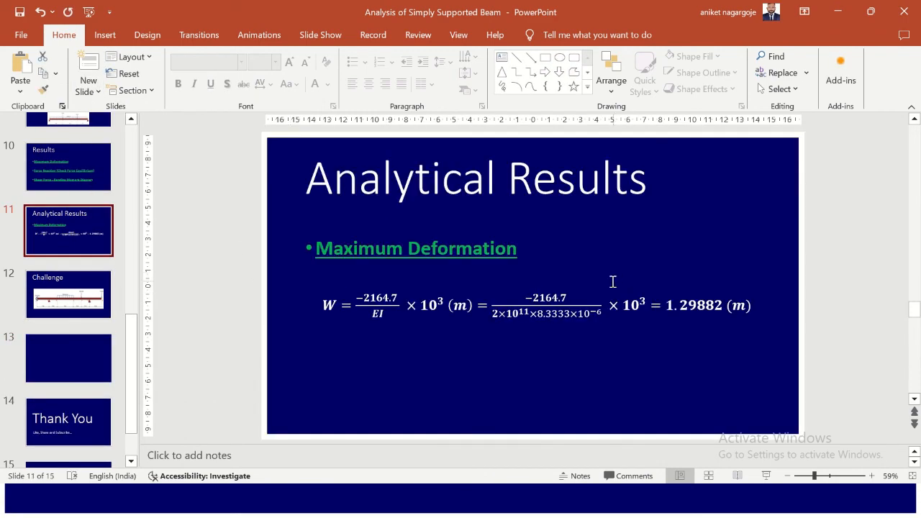
key(ctrl+v)
drag(530, 288, 654, 312)
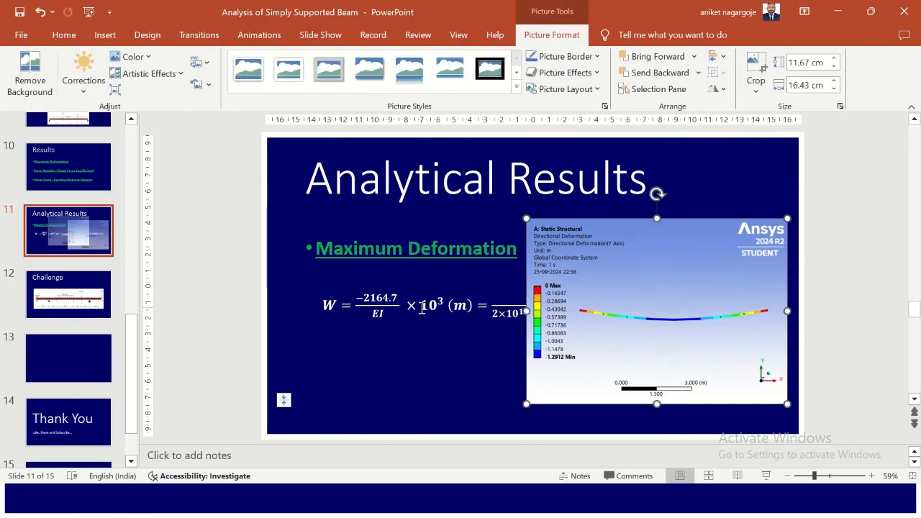